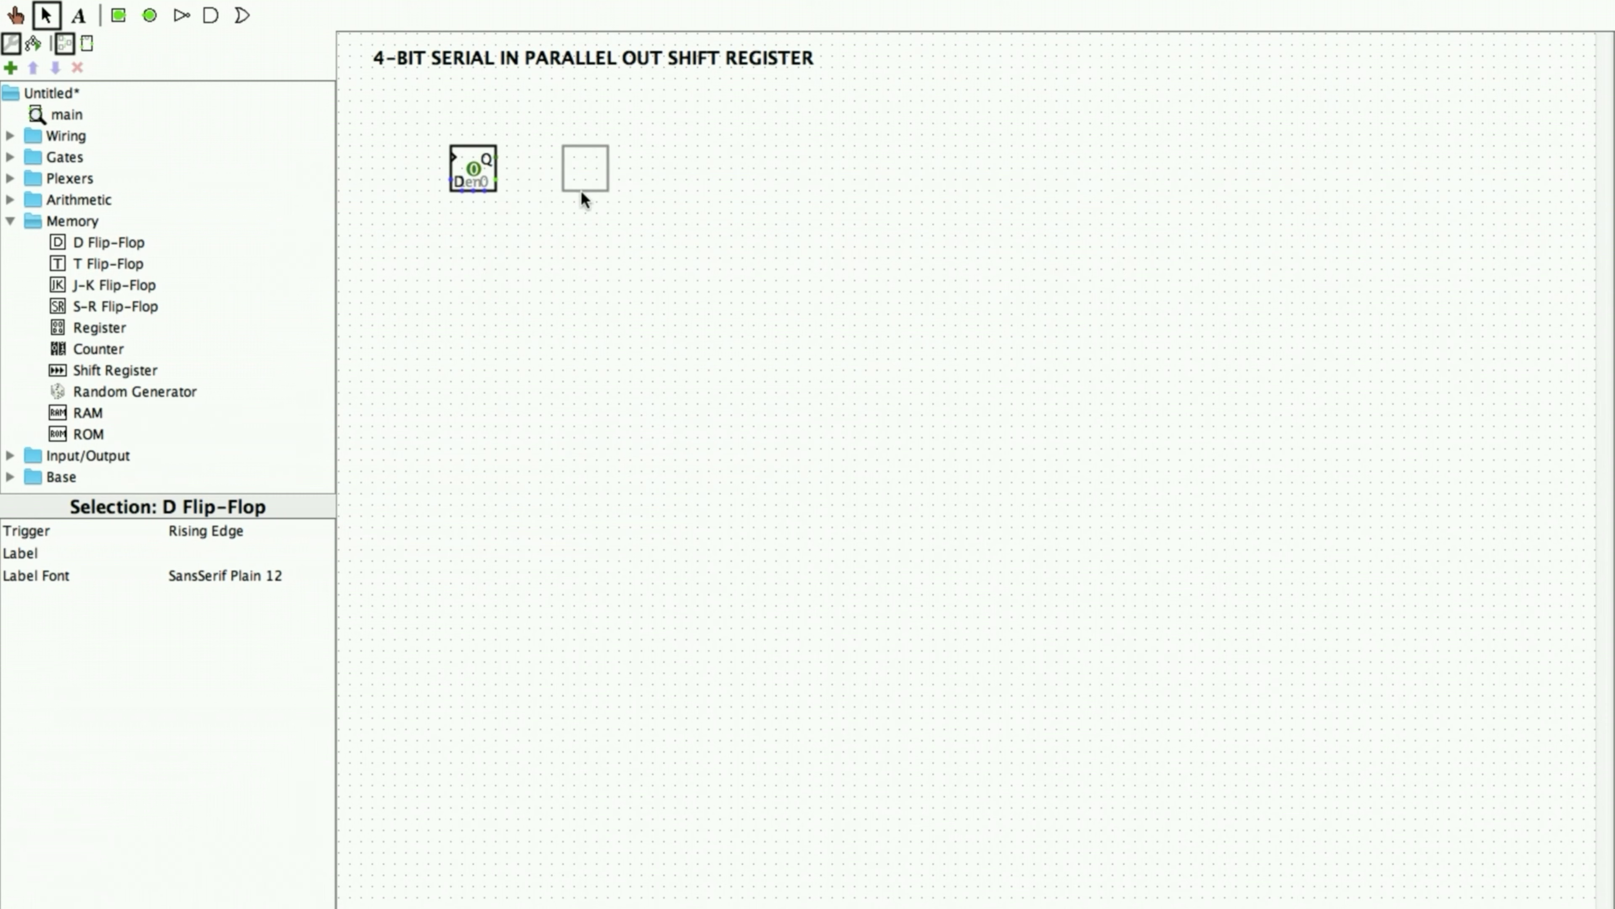
# Step: Add D Flip-Flops beside the first one to complete an evenly spaced row of four under the title
pyautogui.click(123, 248)
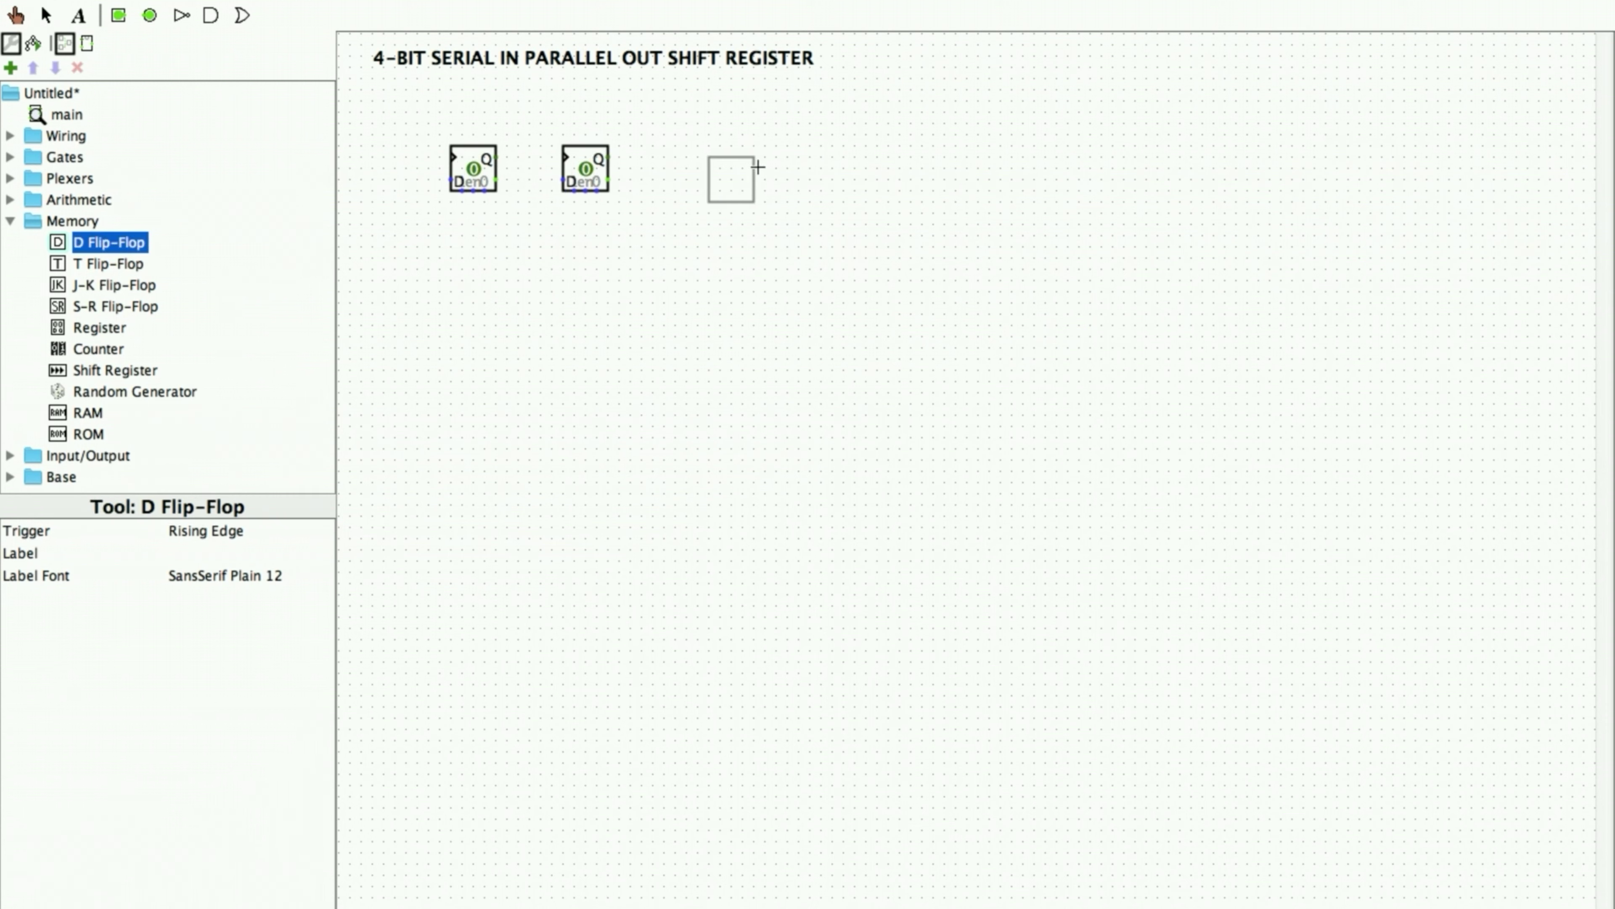
pyautogui.click(713, 154)
pyautogui.click(124, 242)
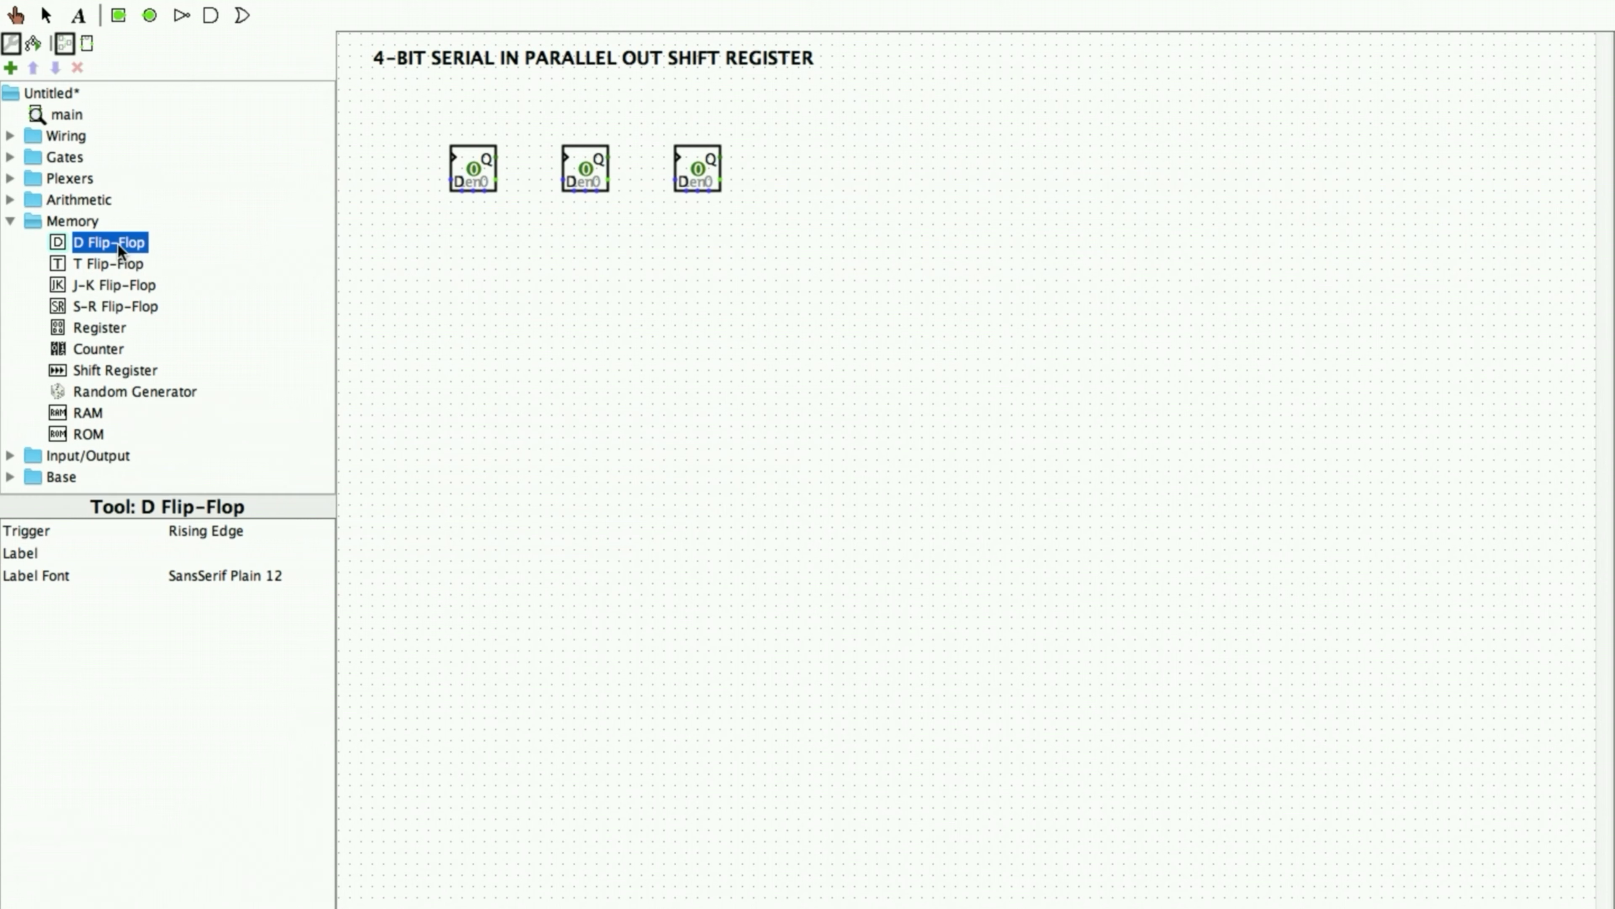
pyautogui.click(829, 156)
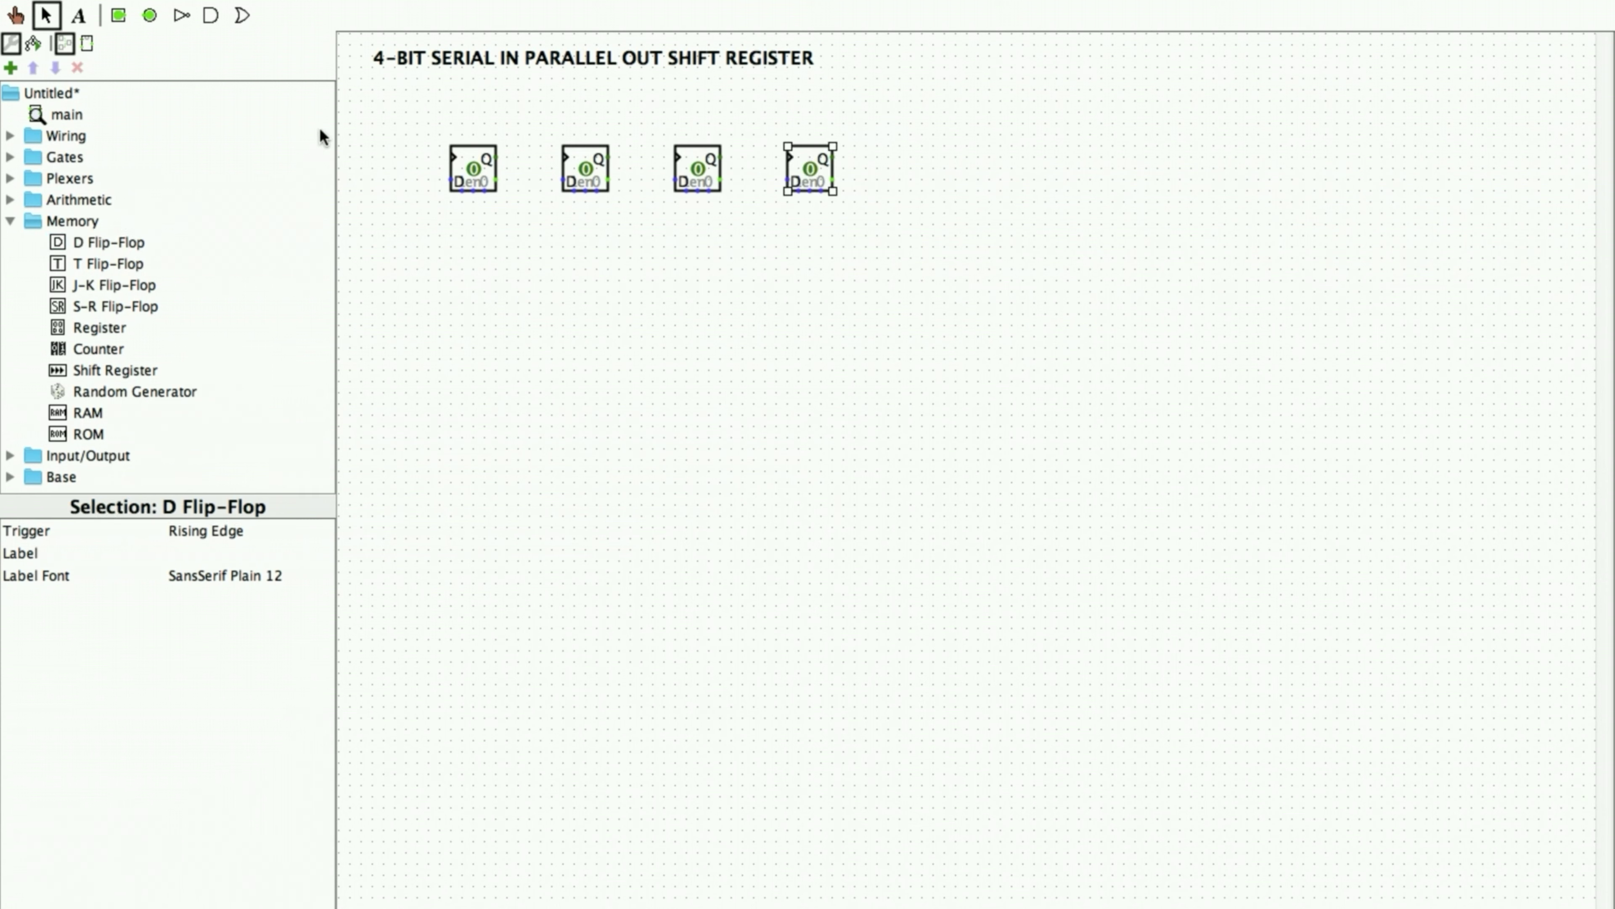
# Step: Place an input pin before the first flip-flop and wire it to that flip-flop's D input
pyautogui.click(122, 15)
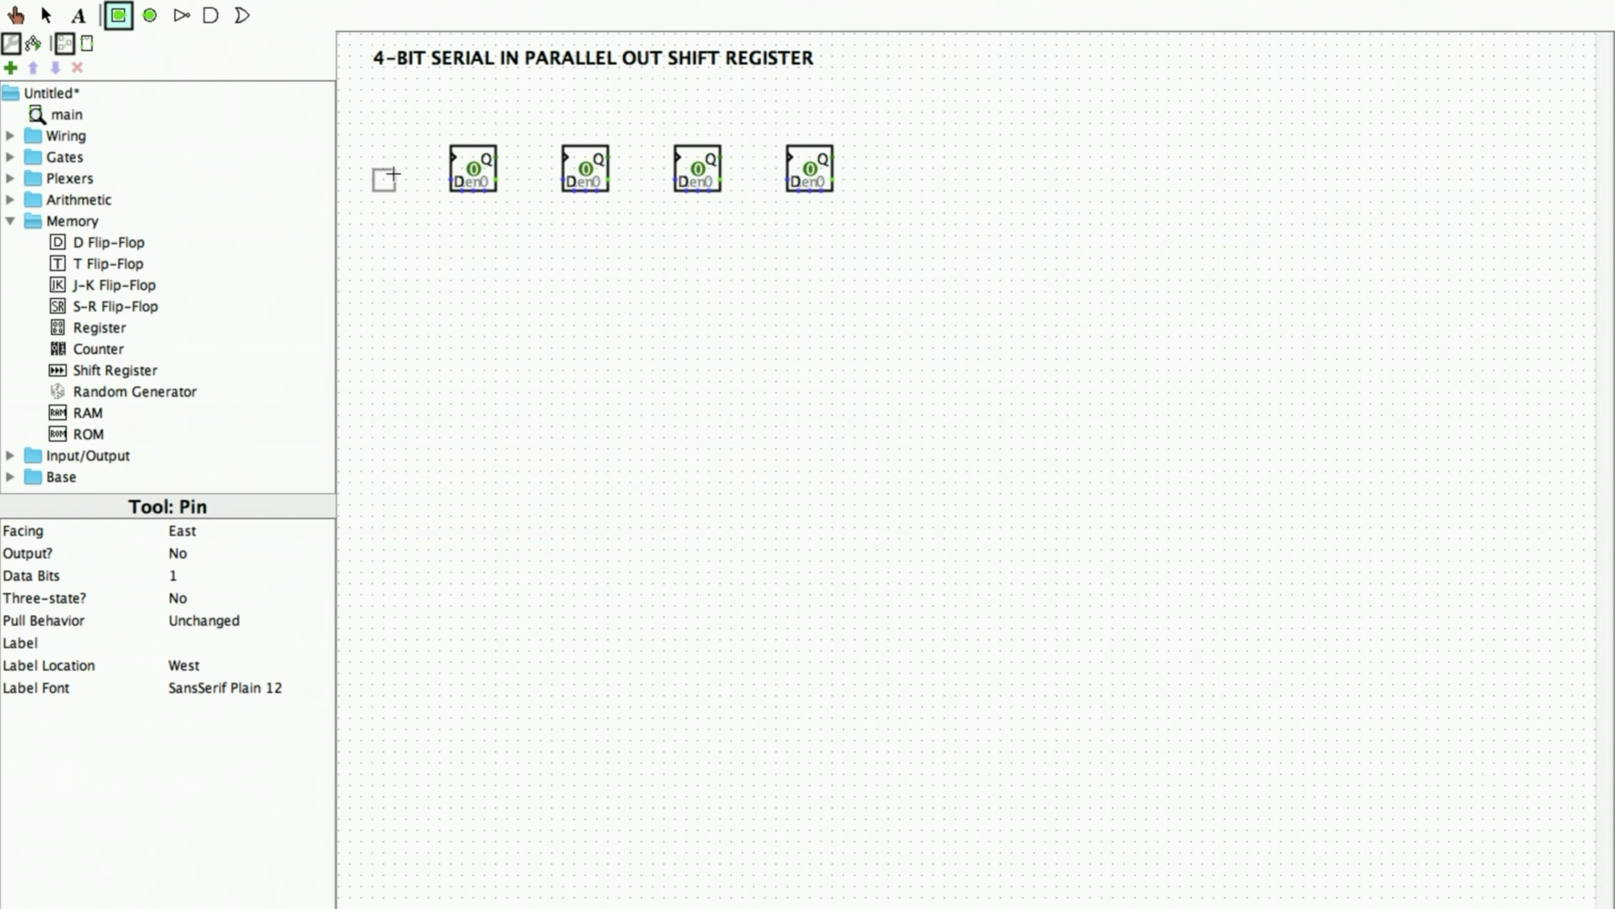
pyautogui.click(405, 180)
pyautogui.moveTo(406, 182); pyautogui.dragTo(450, 182)
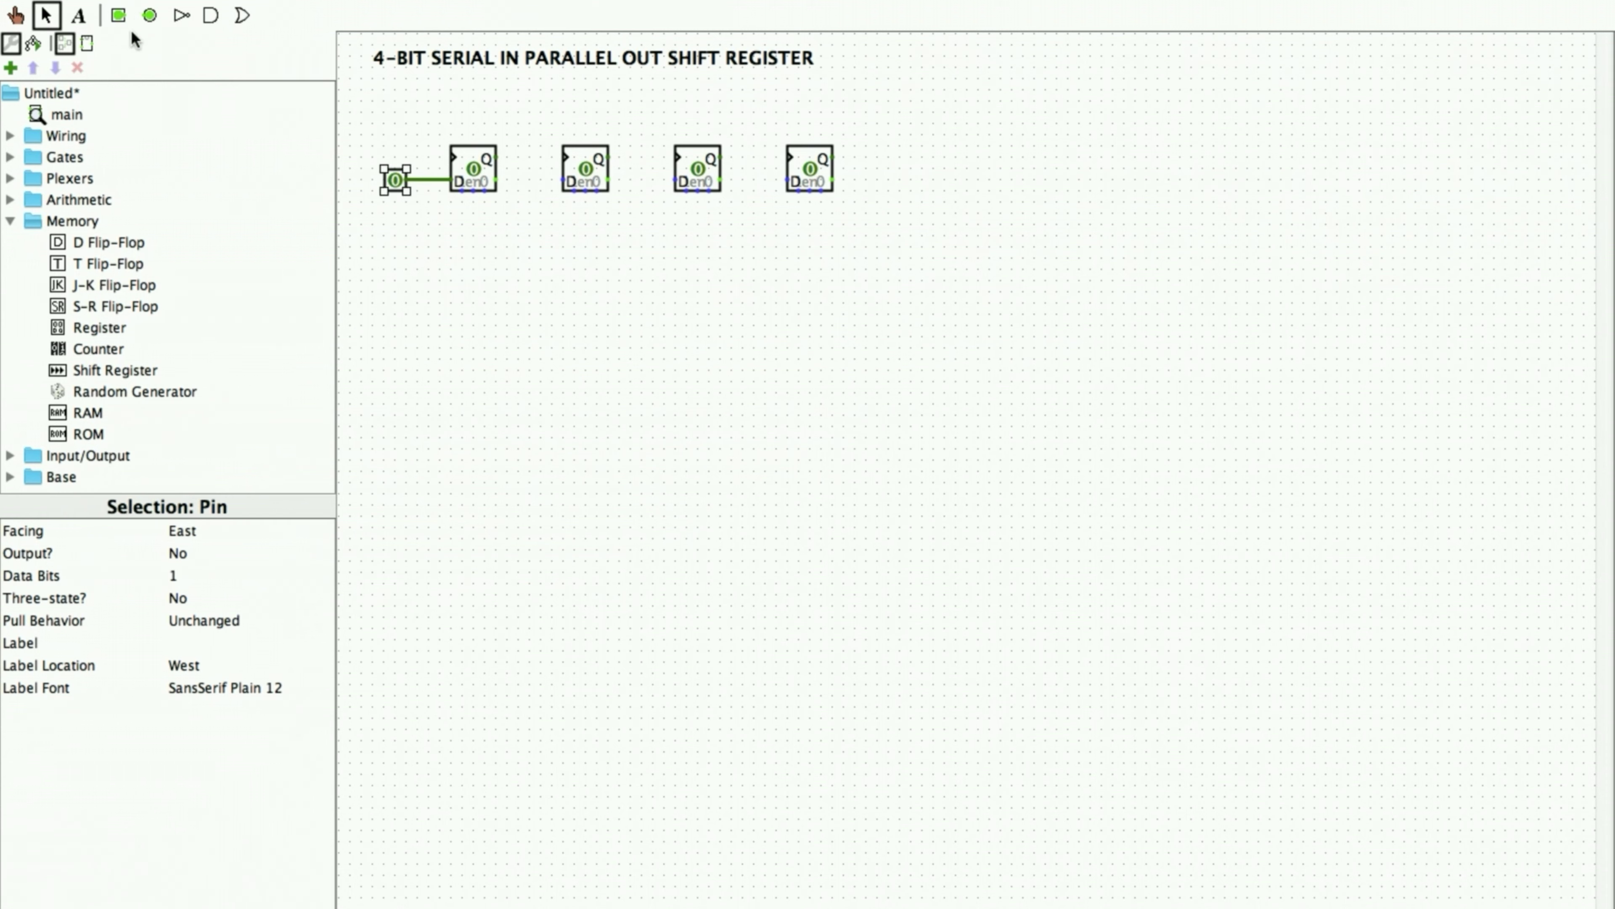
# Step: Place four LEDs facing South in a row above the flip-flops, one for each output
pyautogui.click(12, 221)
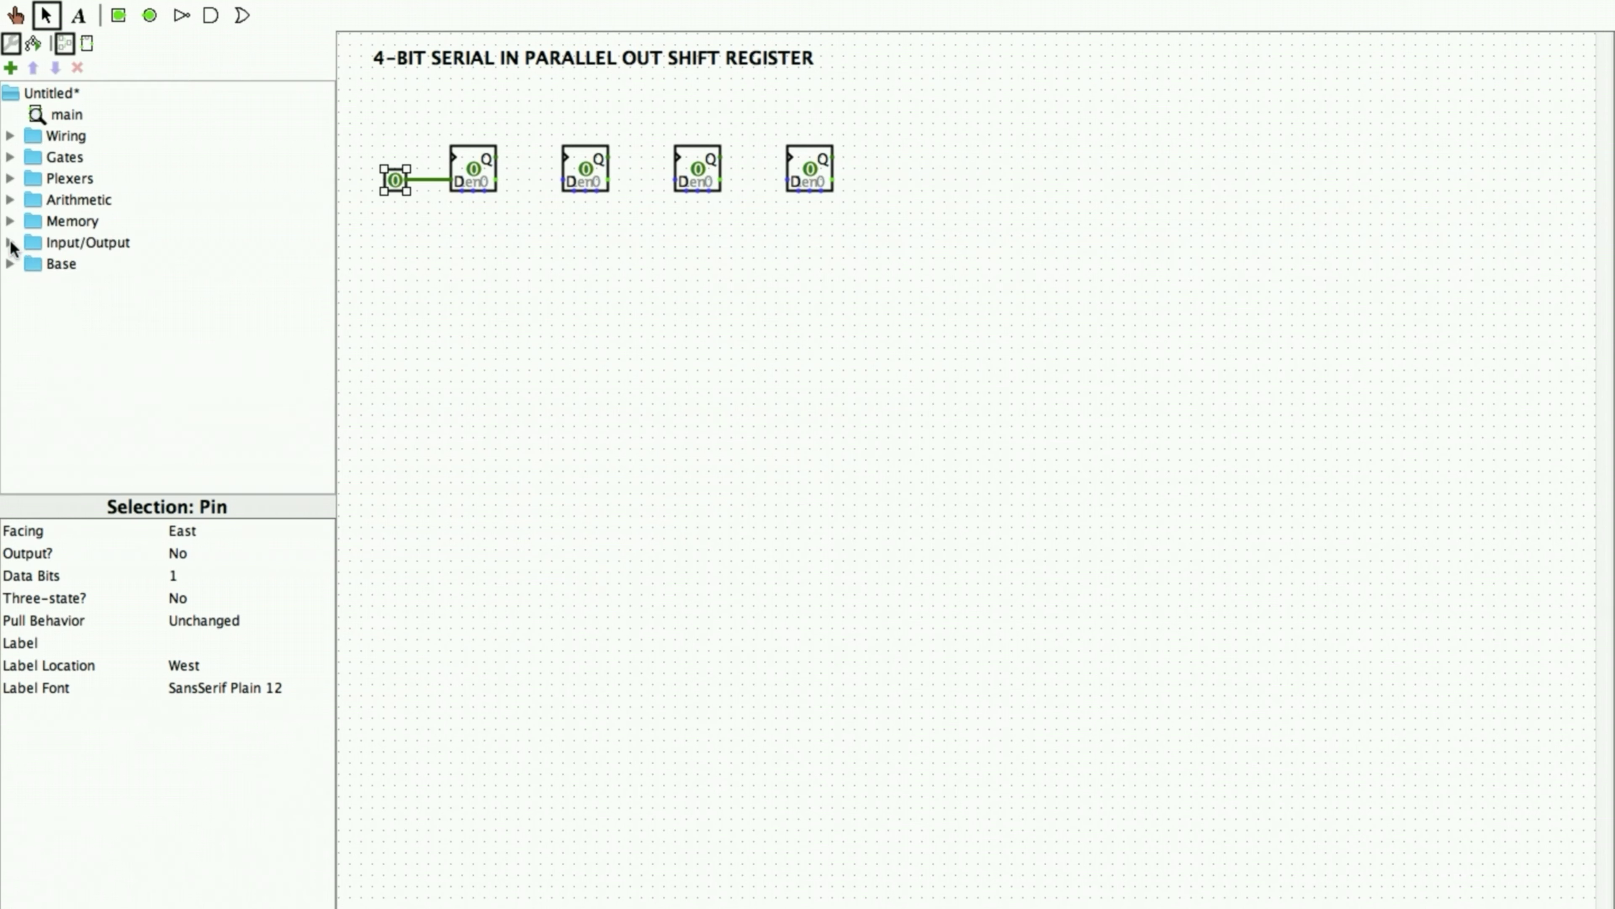
pyautogui.click(10, 243)
pyautogui.click(86, 327)
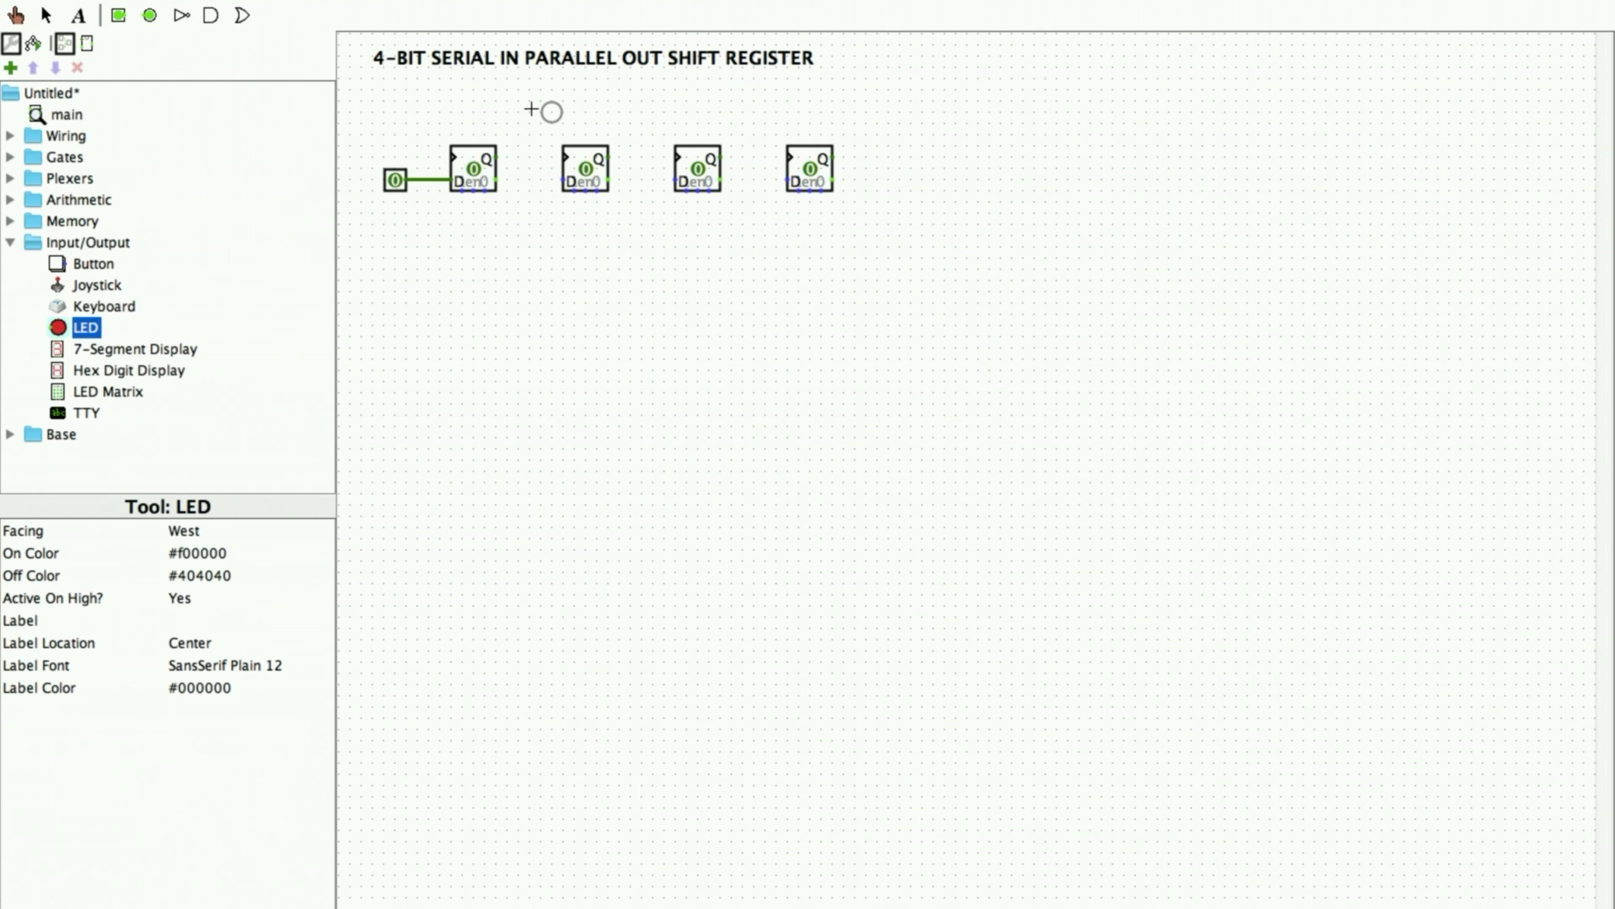
pyautogui.click(519, 100)
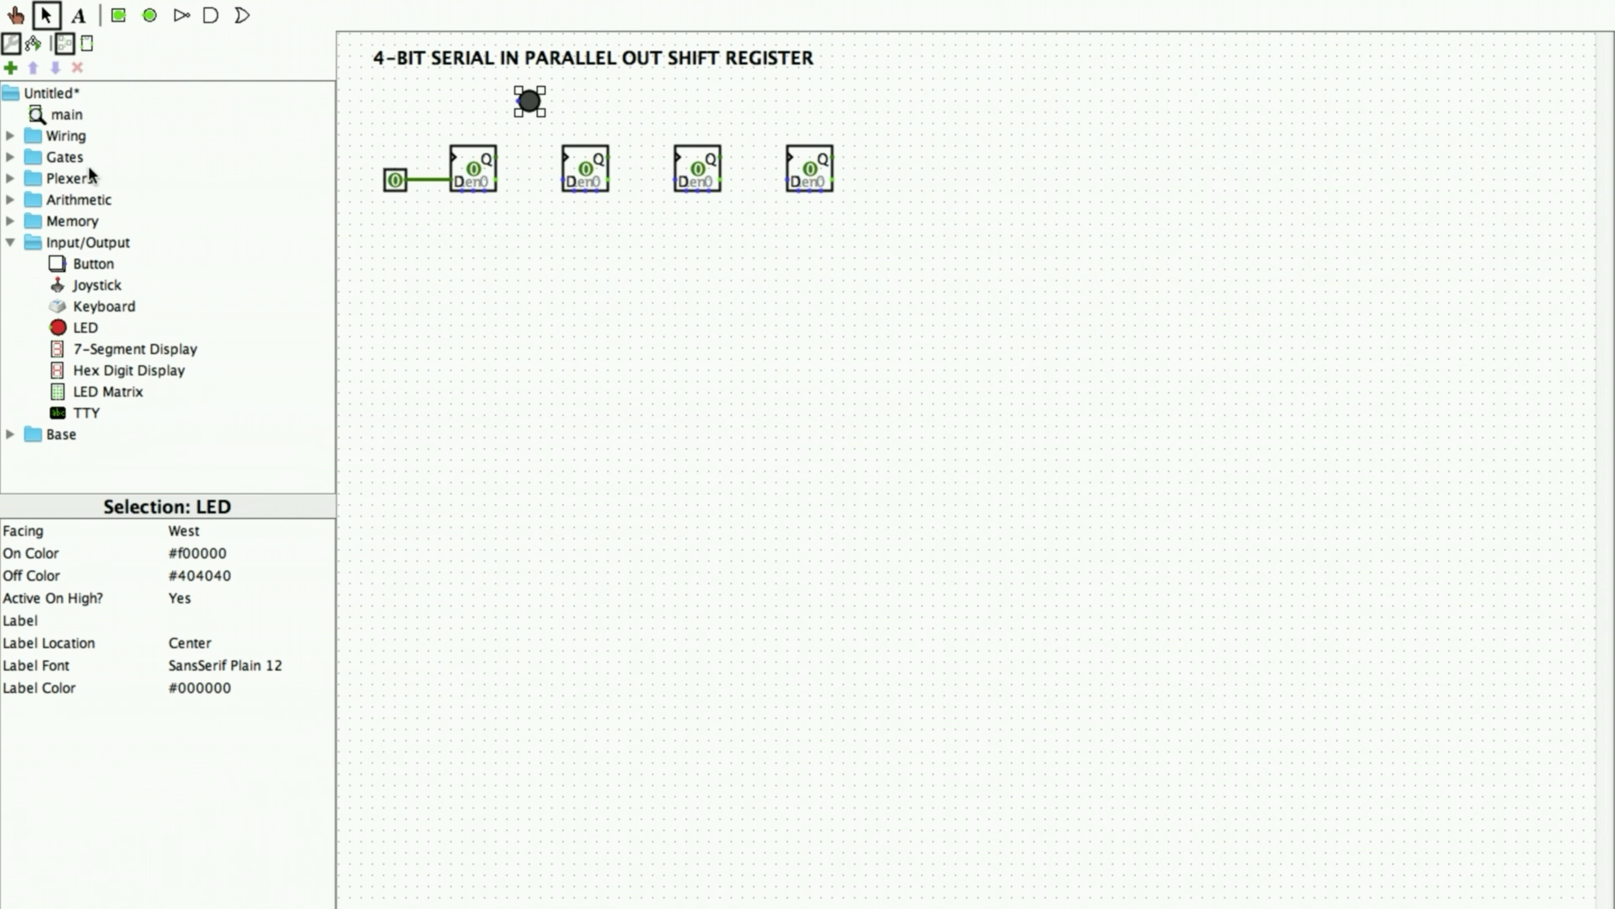
pyautogui.click(201, 535)
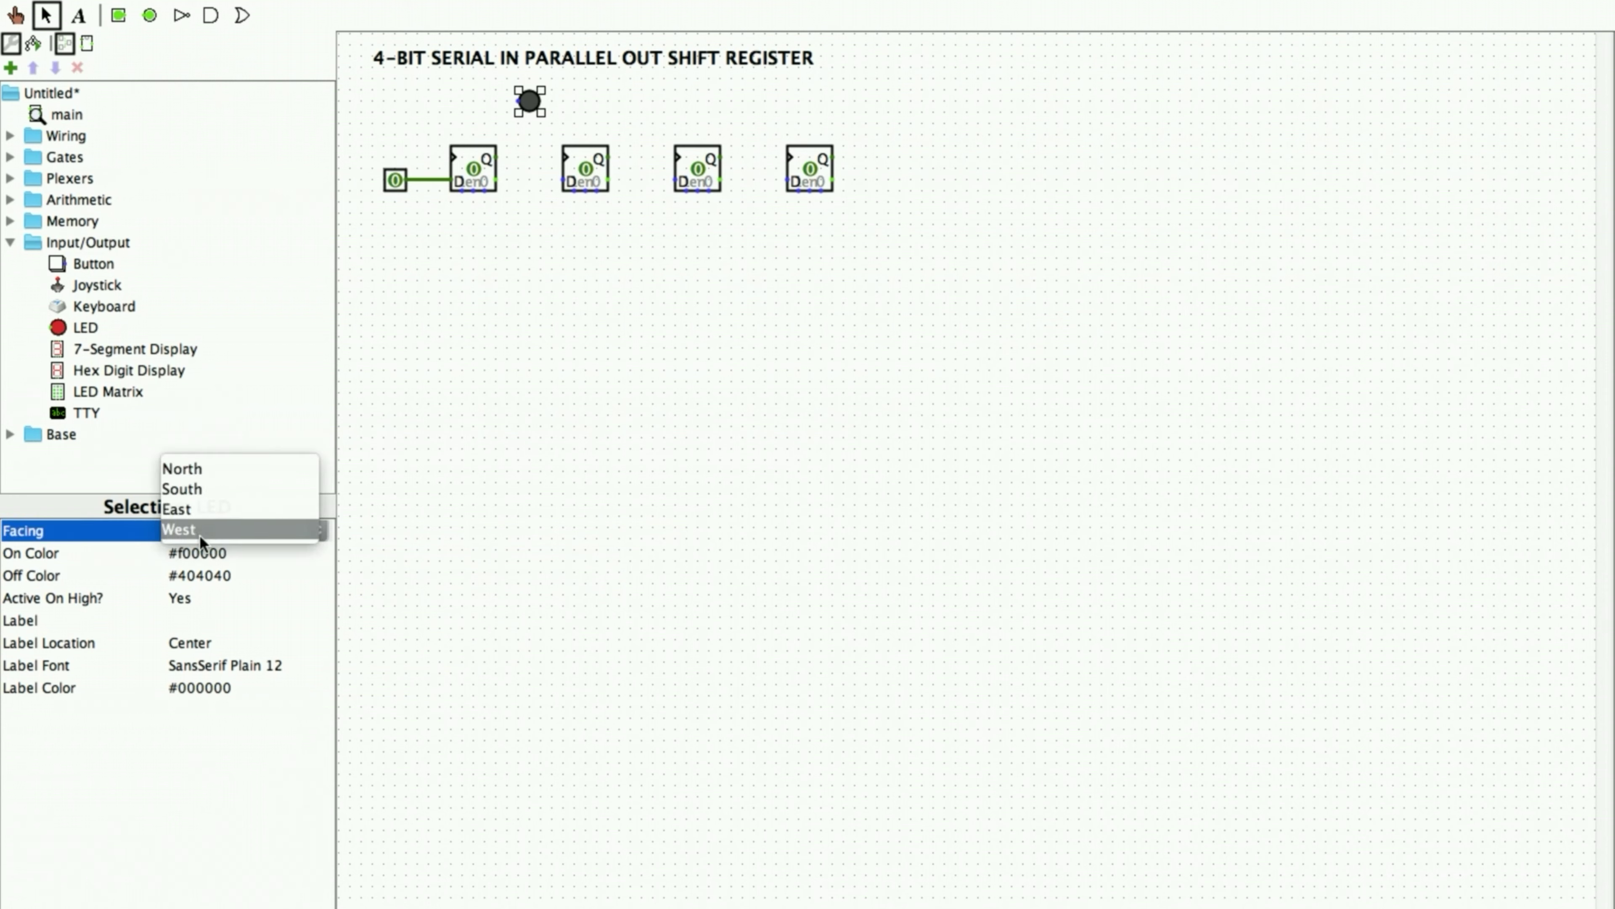
pyautogui.click(228, 489)
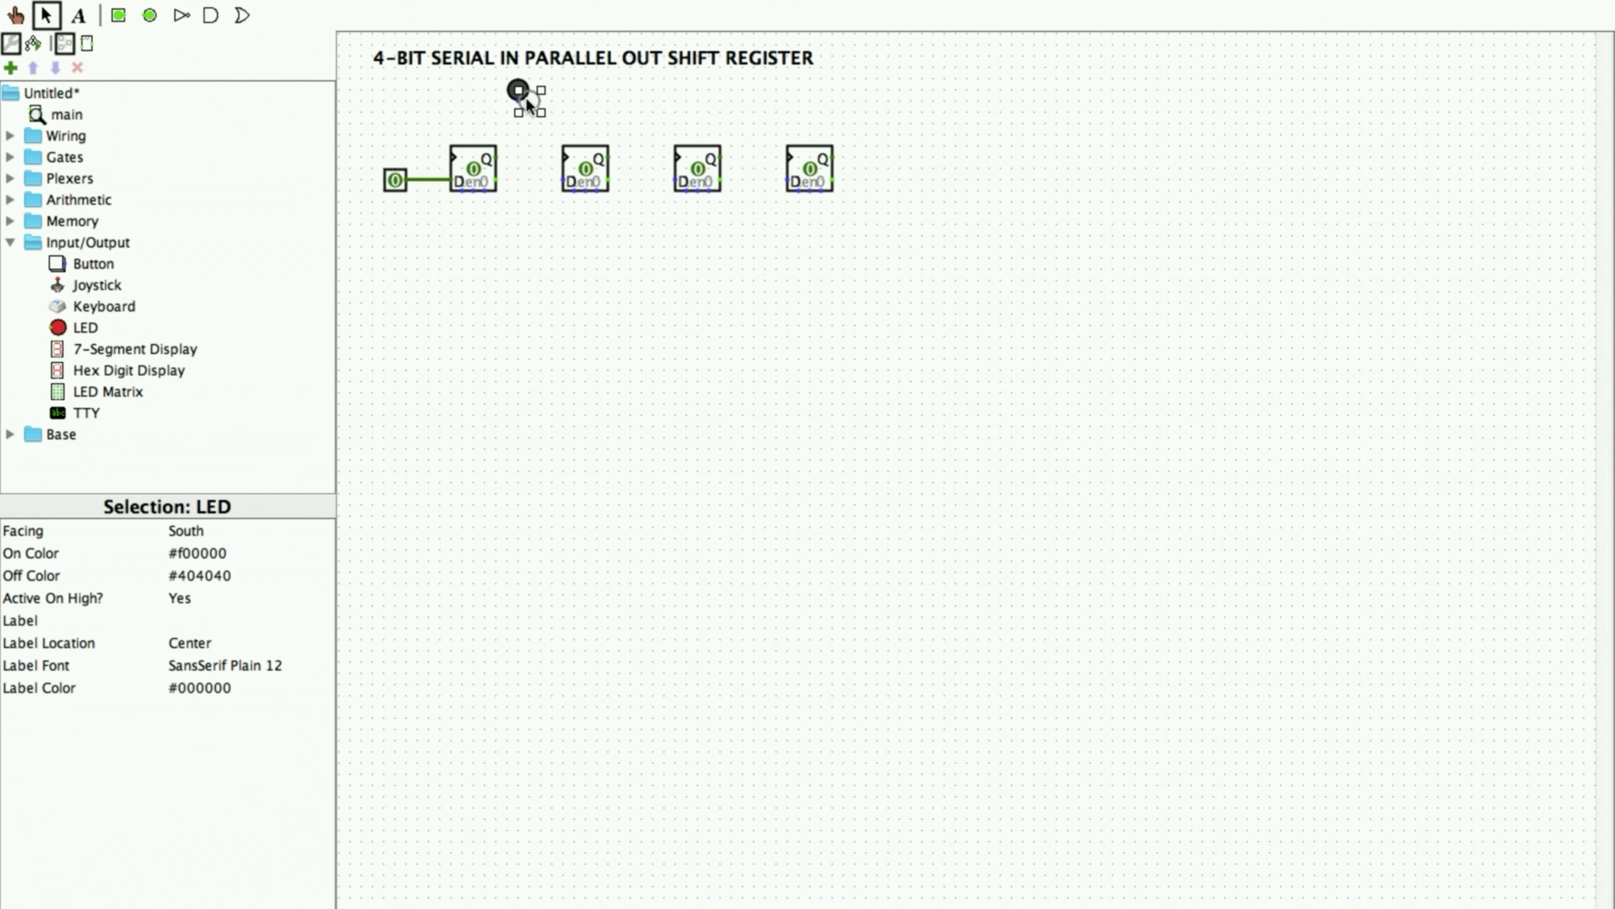
pyautogui.click(642, 89)
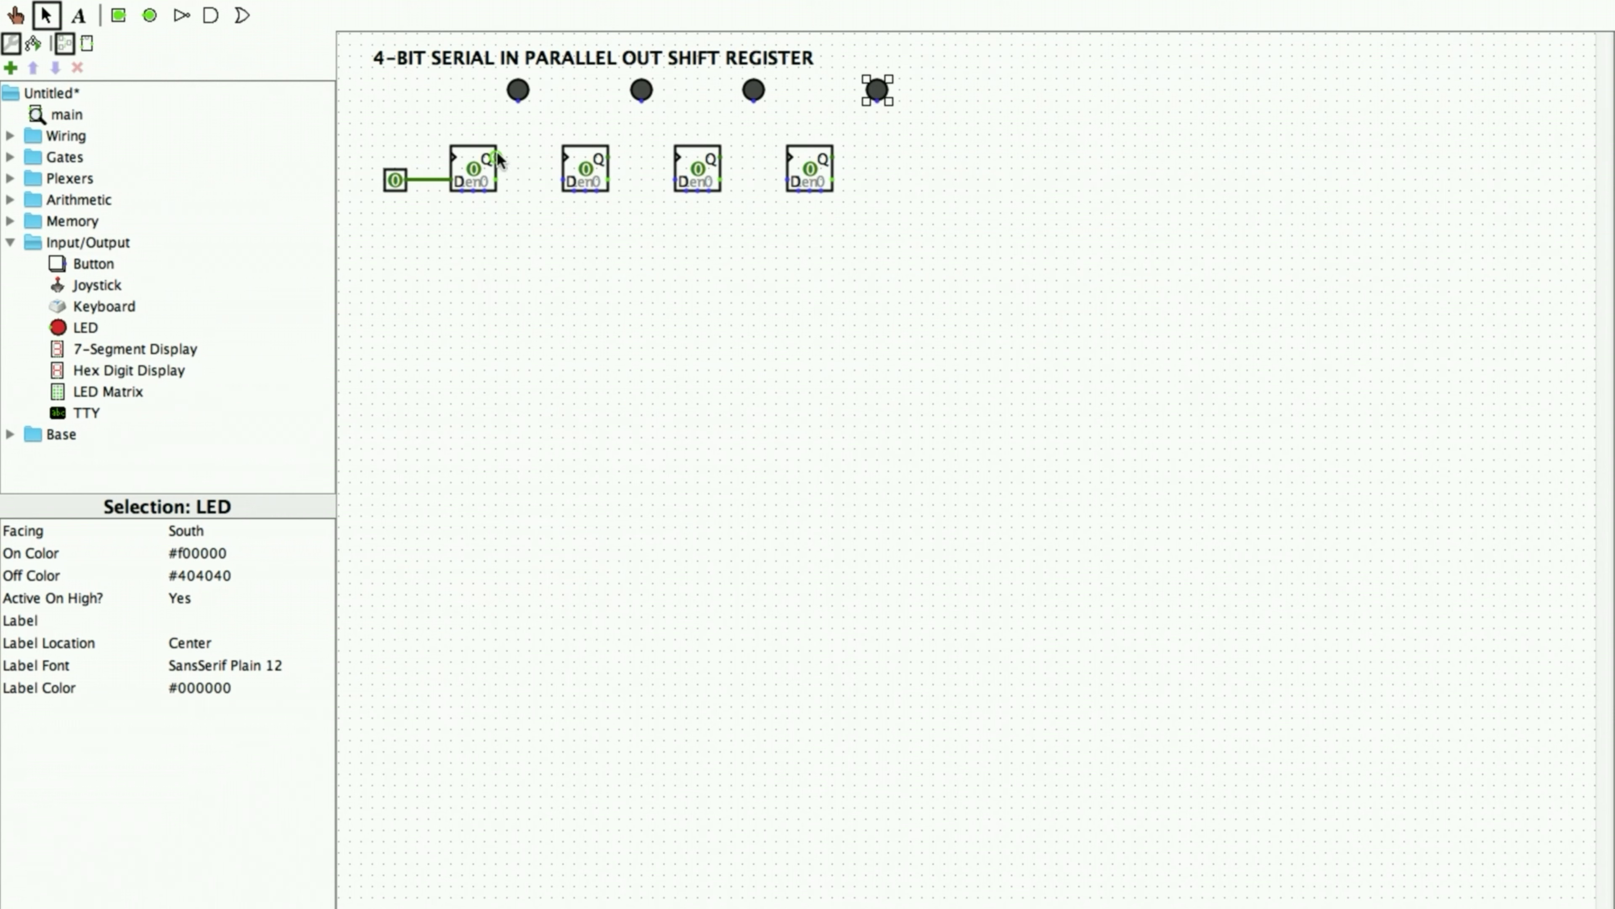
# Step: Wire each flip-flop's Q output to the next one's D input, and the last Q output to the fourth LED
pyautogui.moveTo(496, 157)
pyautogui.mouseDown()
pyautogui.moveTo(525, 182)
pyautogui.moveTo(568, 182)
pyautogui.mouseUp()
pyautogui.moveTo(609, 157); pyautogui.dragTo(631, 180)
pyautogui.moveTo(631, 179); pyautogui.dragTo(872, 111)
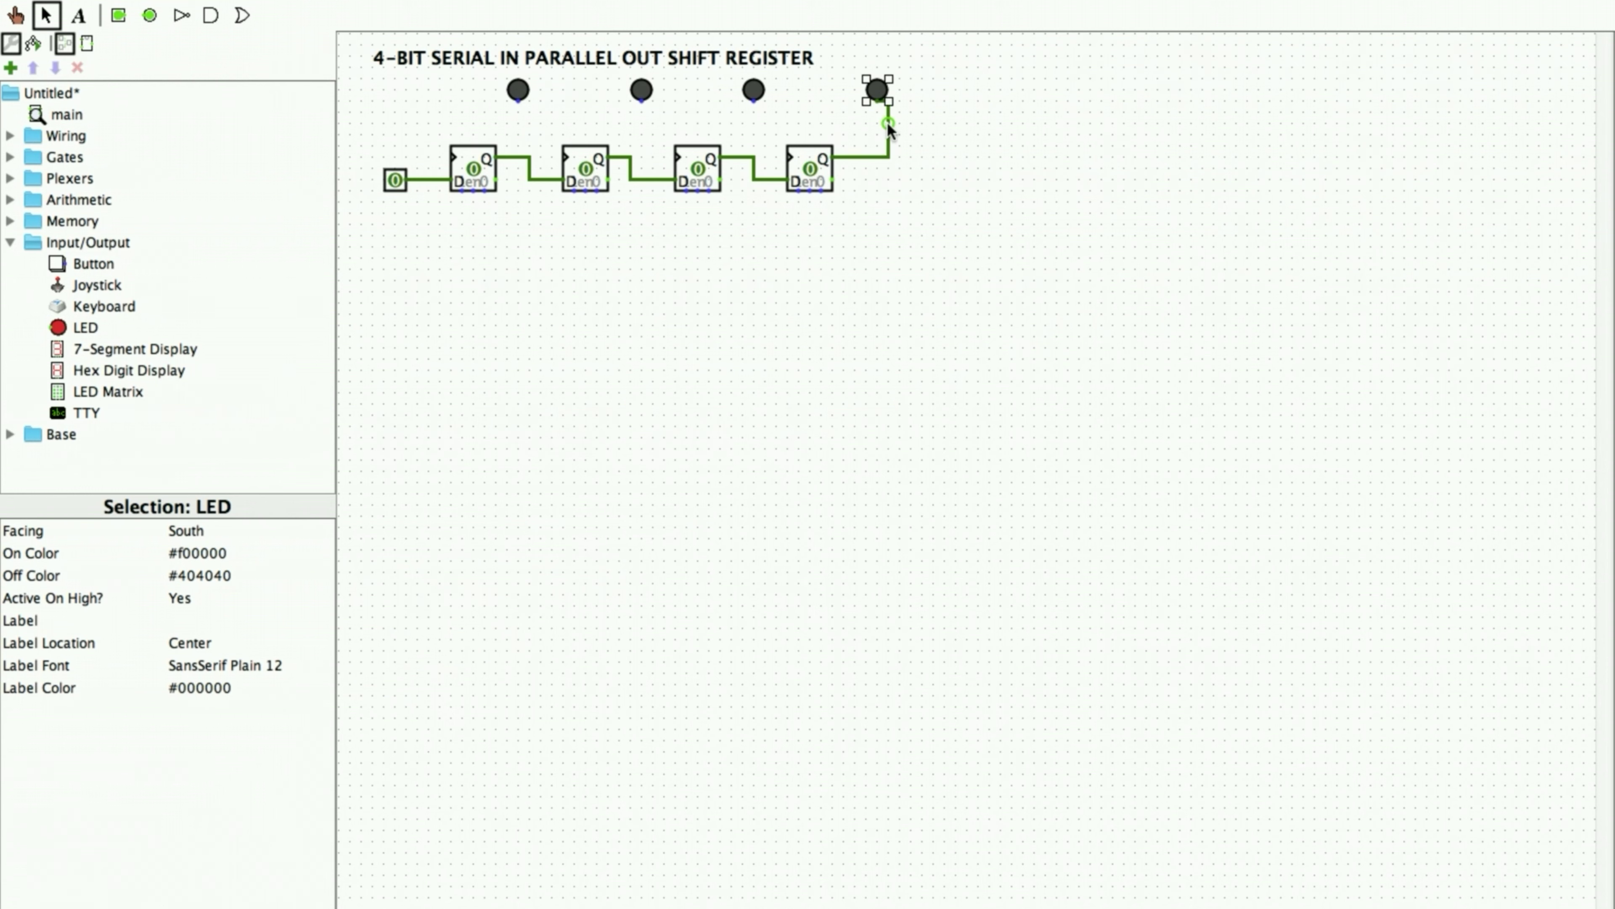
# Step: Connect the first three LEDs to the Q output wires of the first three flip-flops
pyautogui.moveTo(757, 164); pyautogui.dragTo(754, 159)
pyautogui.moveTo(641, 99); pyautogui.dragTo(629, 156)
pyautogui.moveTo(518, 99); pyautogui.dragTo(519, 157)
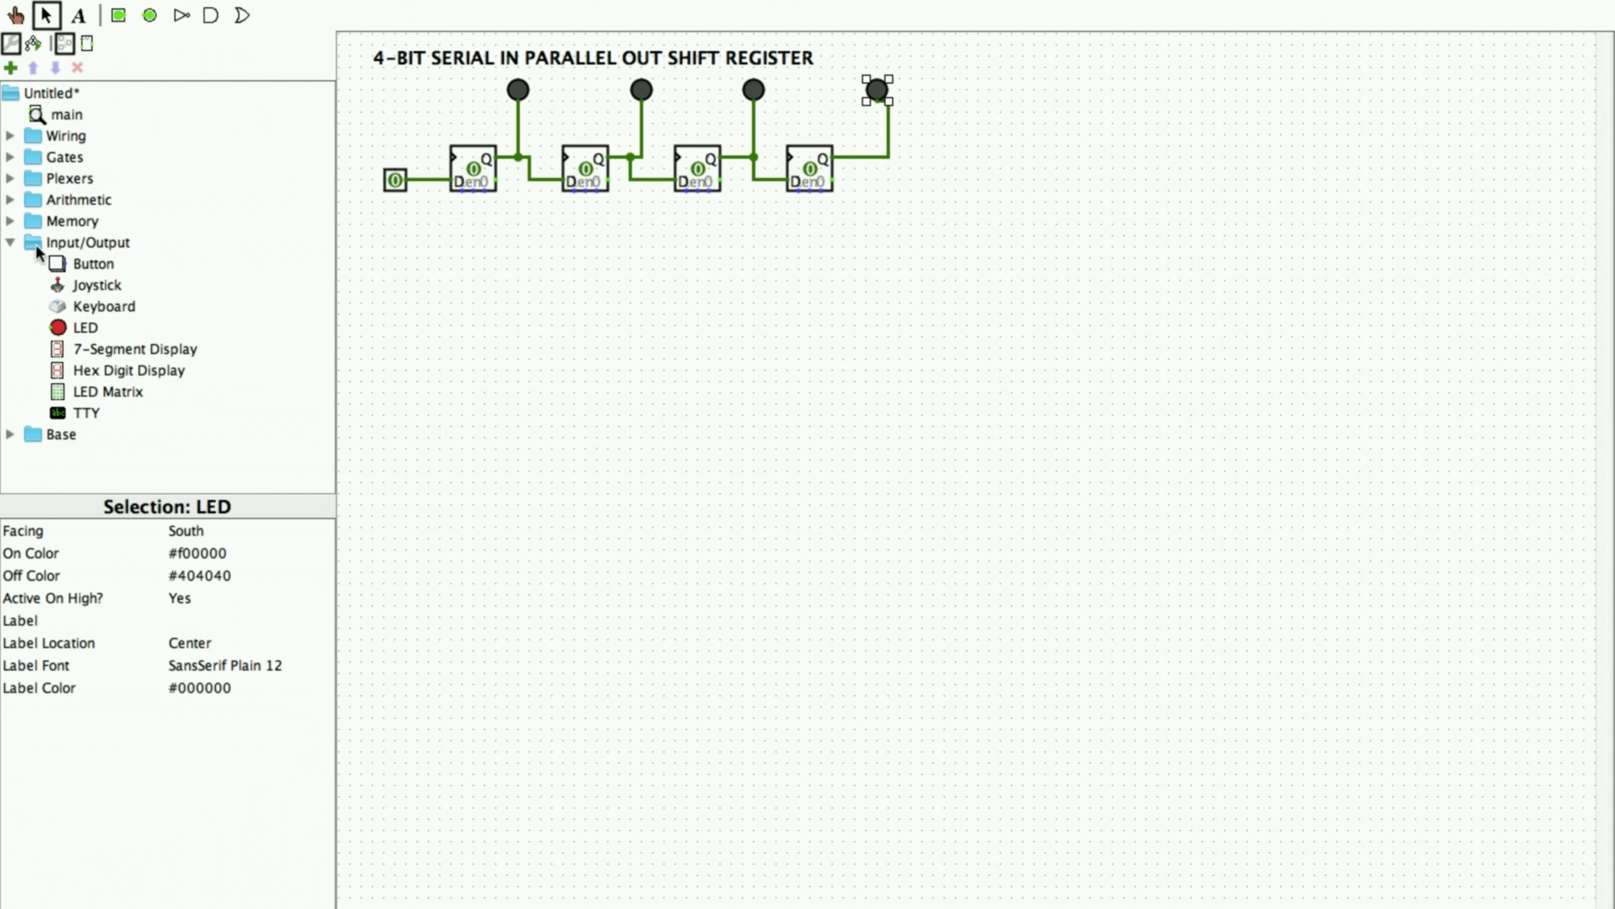
# Step: Place a Clock below the input pin and wire it to the clock inputs of all four flip-flops
pyautogui.click(10, 243)
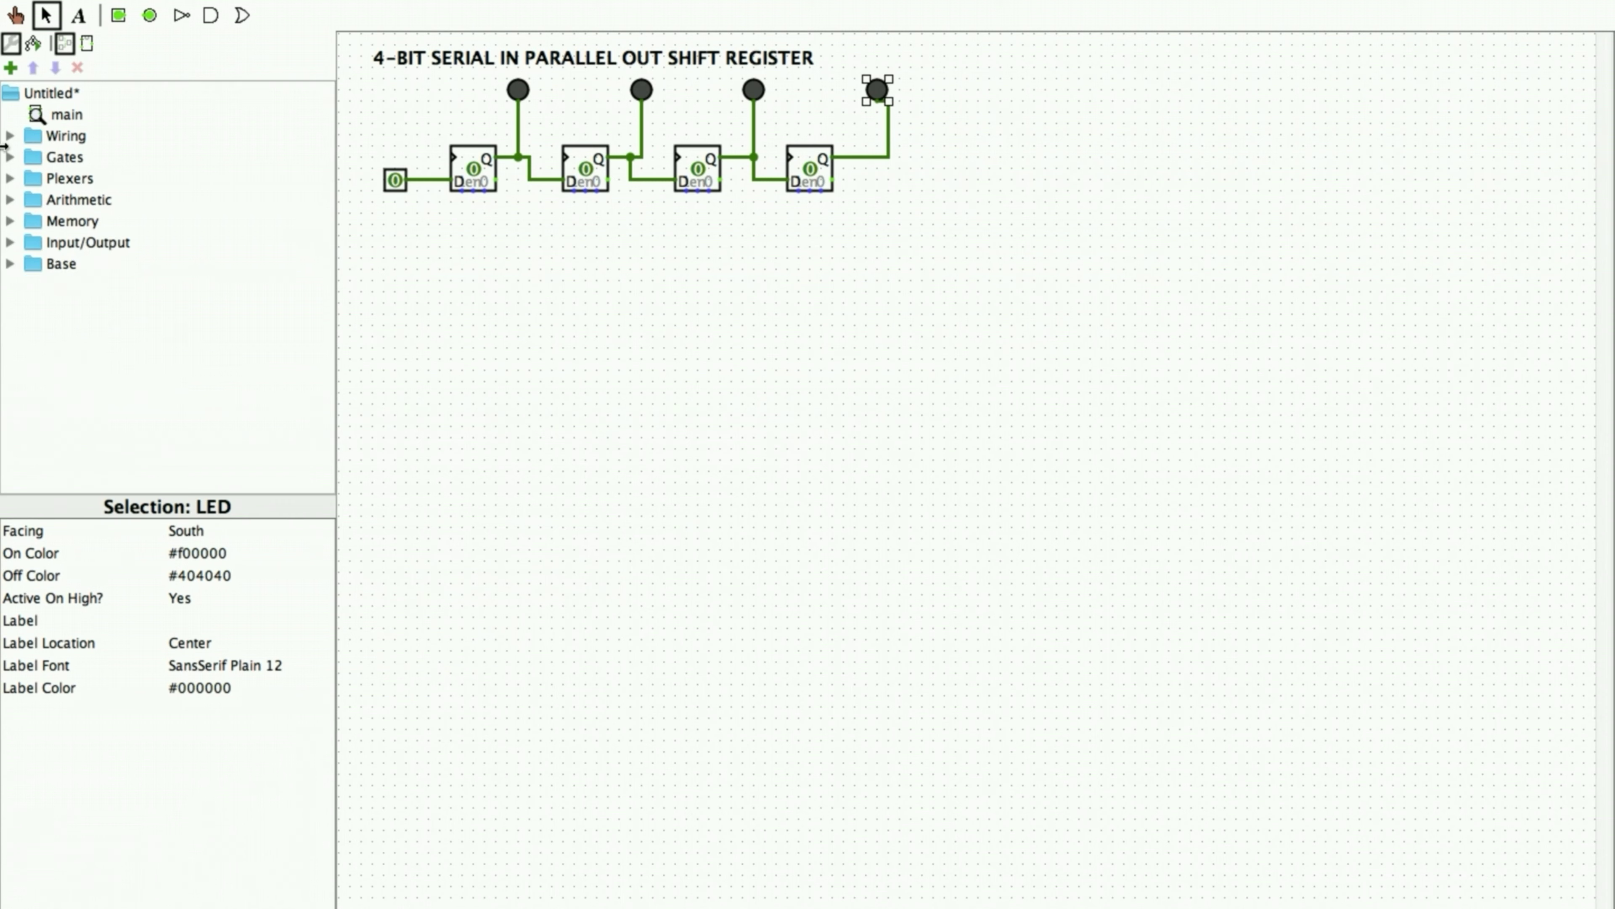
pyautogui.click(10, 136)
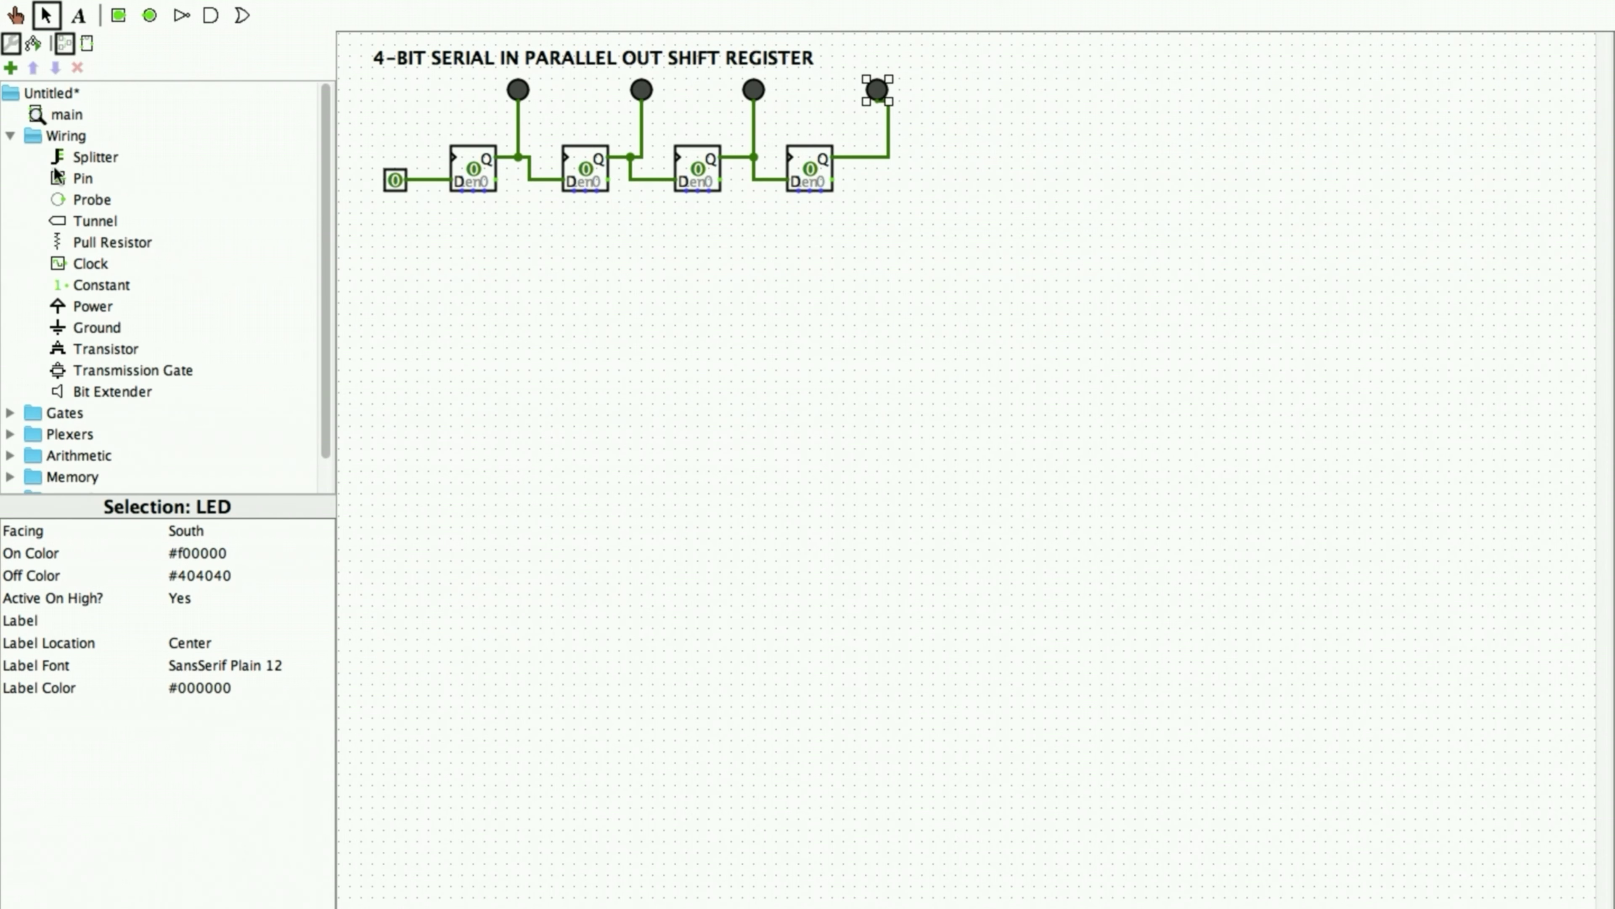
pyautogui.click(89, 264)
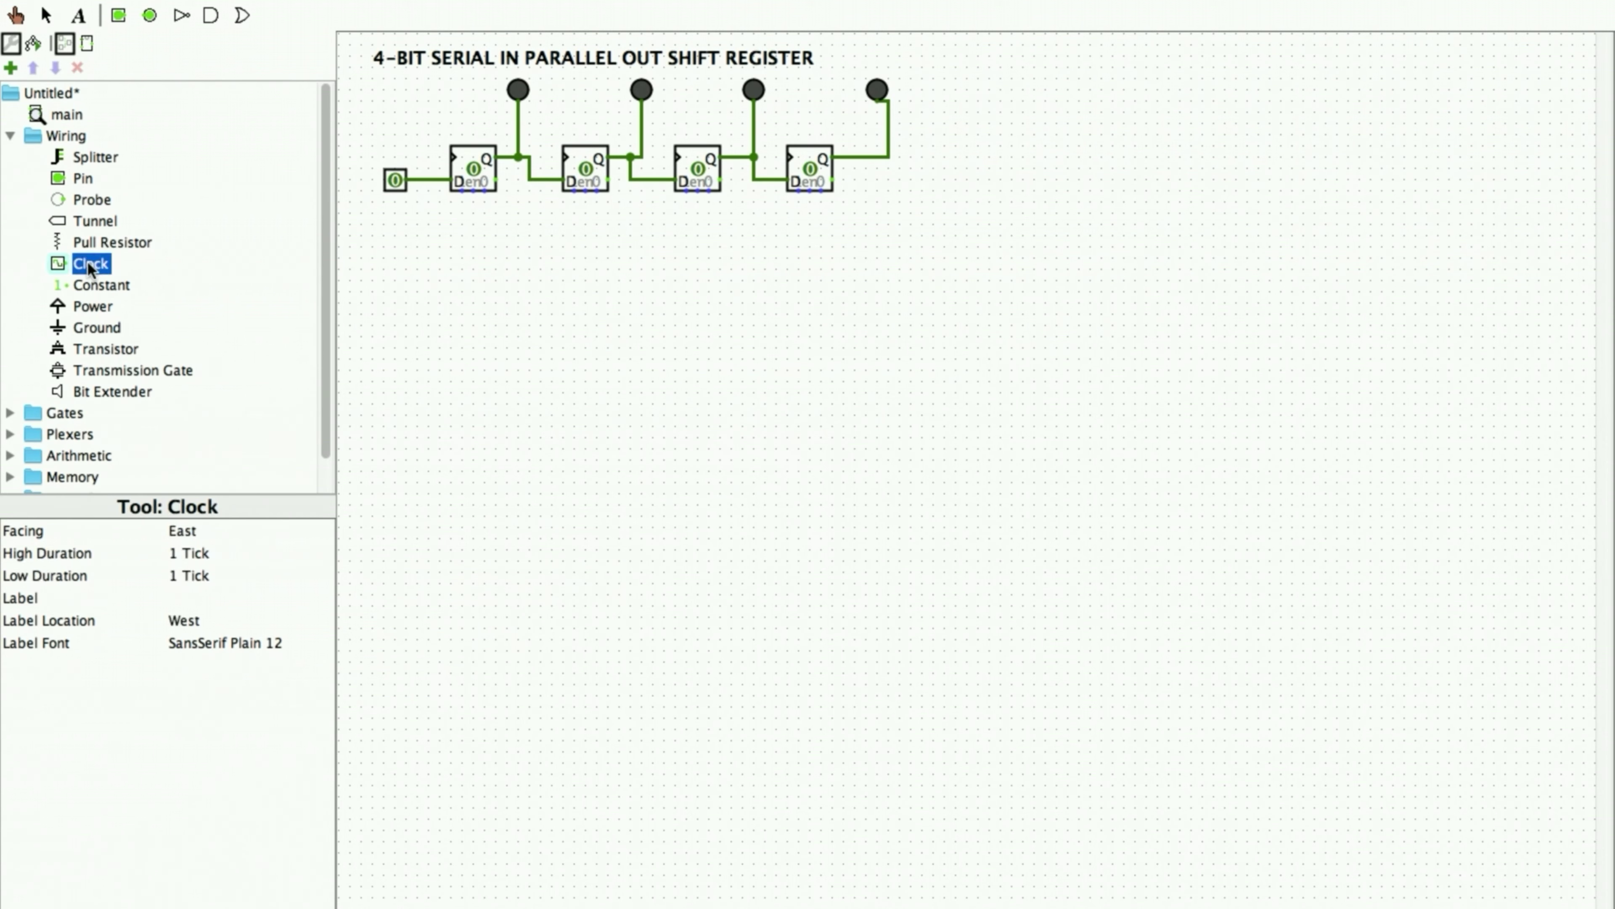
pyautogui.click(401, 221)
pyautogui.moveTo(409, 224); pyautogui.dragTo(789, 156)
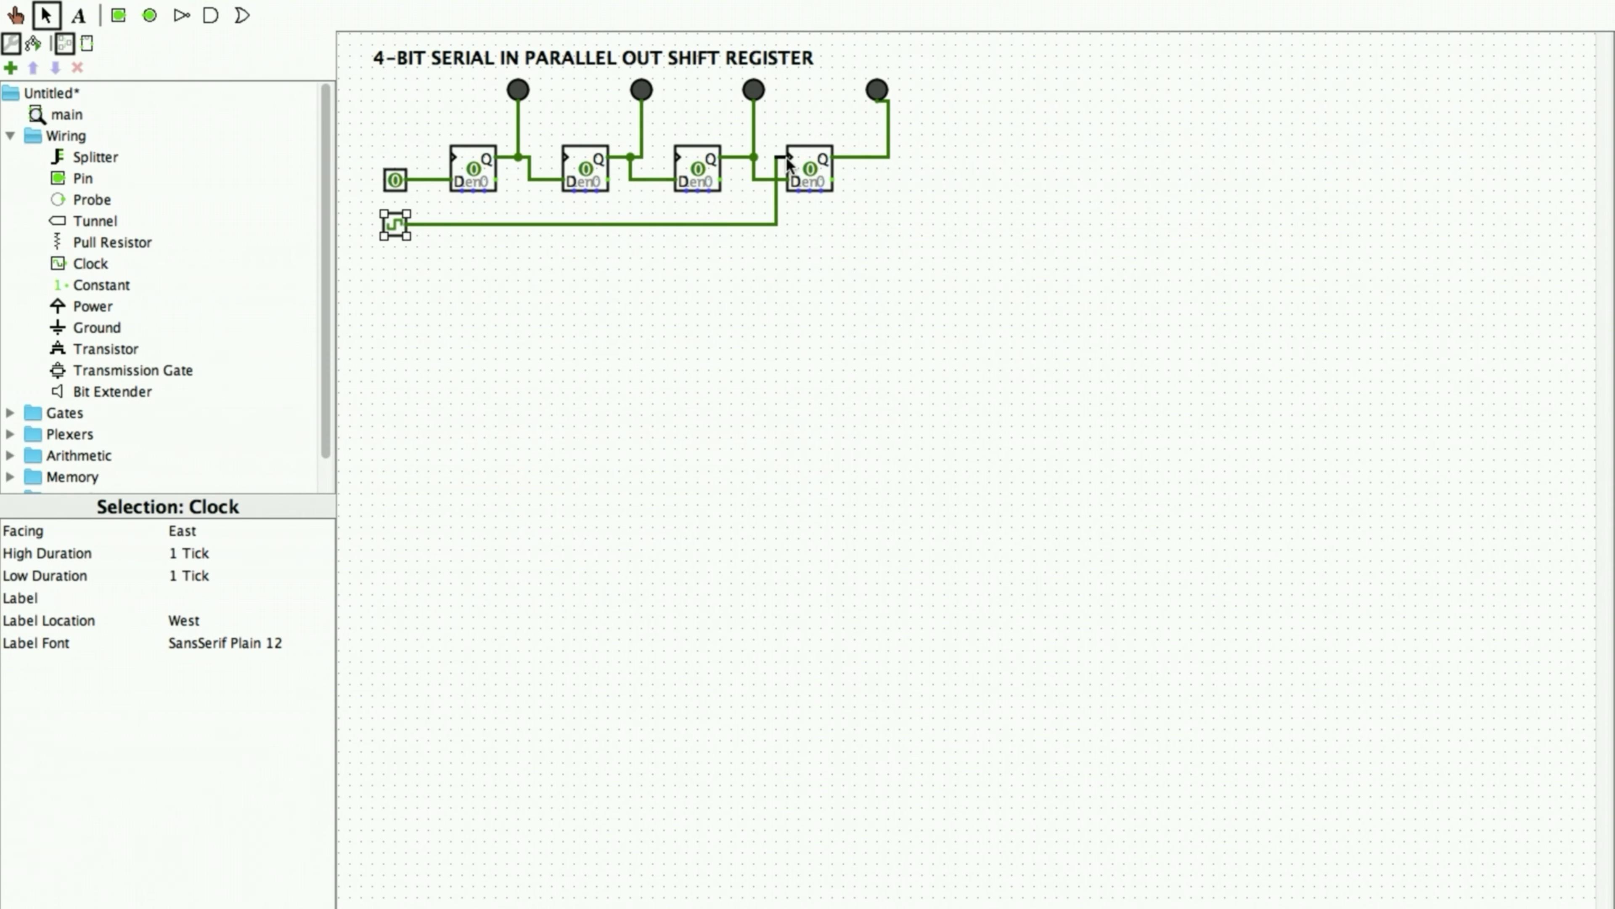
pyautogui.moveTo(677, 156); pyautogui.dragTo(663, 224)
pyautogui.moveTo(559, 157); pyautogui.dragTo(552, 223)
pyautogui.moveTo(450, 157); pyautogui.dragTo(439, 224)
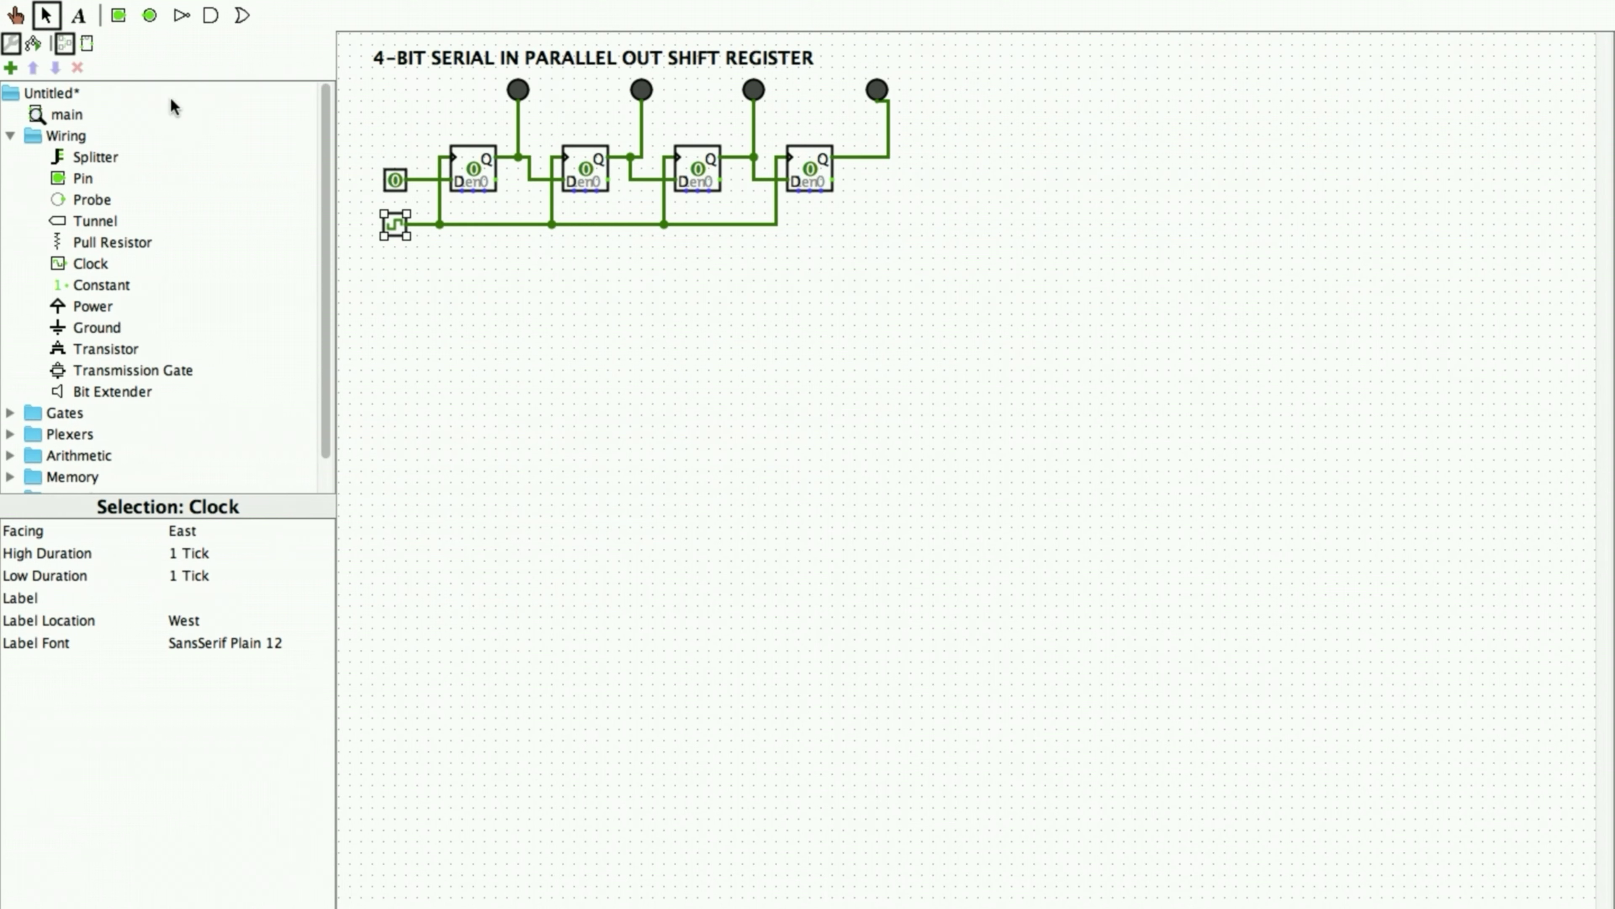
# Step: Simulate the register by setting the serial input pin to 1 and pulsing the clock to shift it through all four flip-flops
pyautogui.click(15, 17)
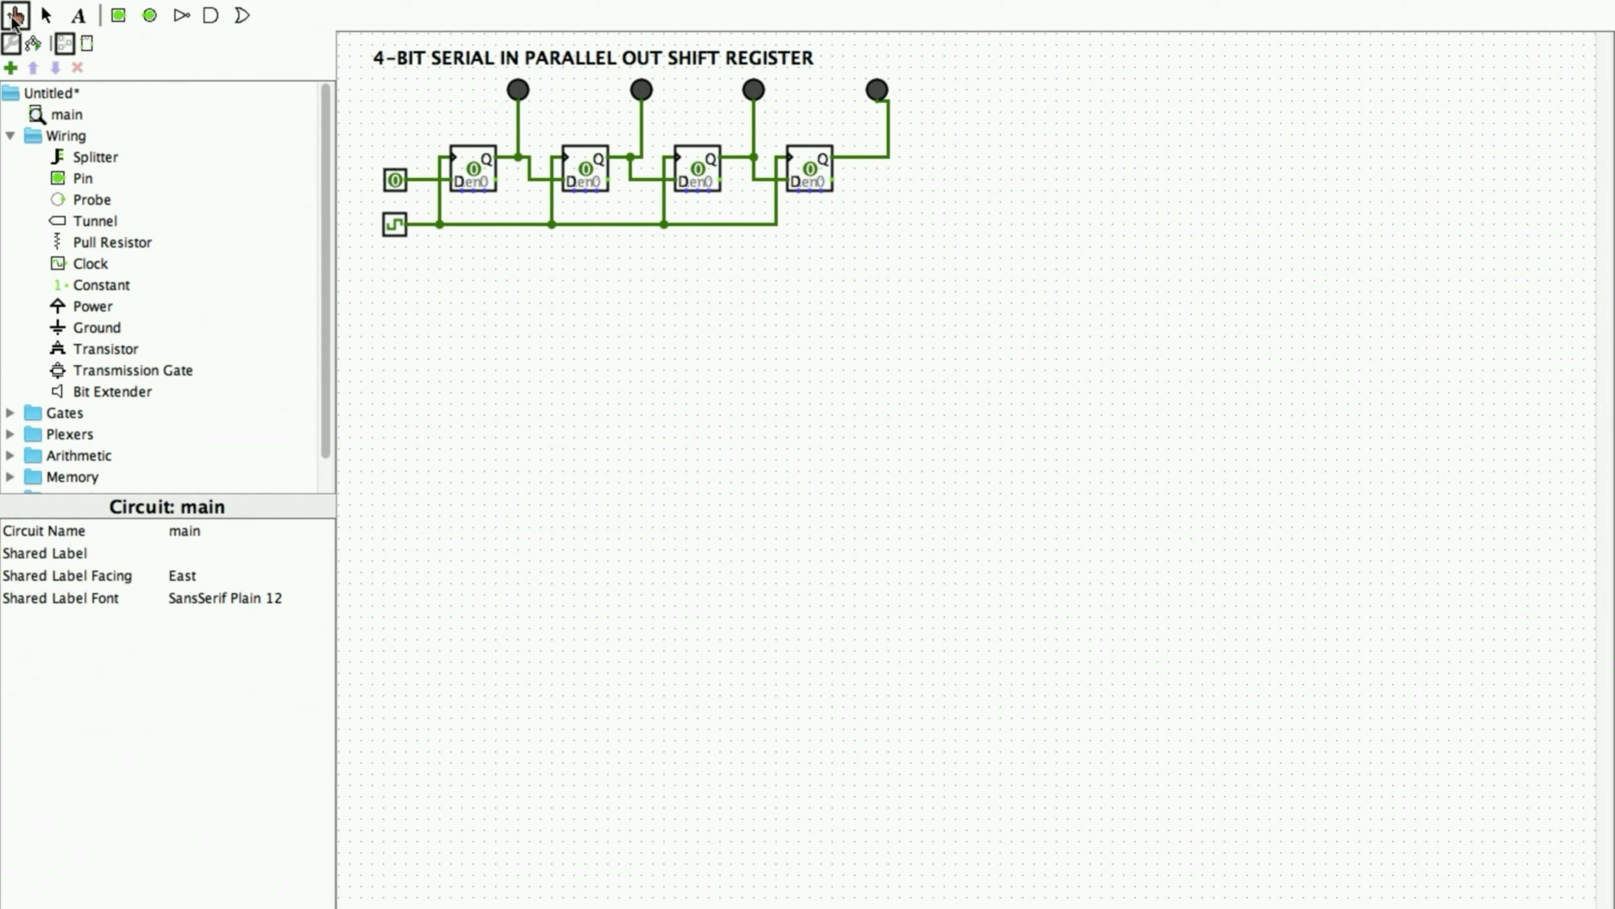
pyautogui.click(391, 180)
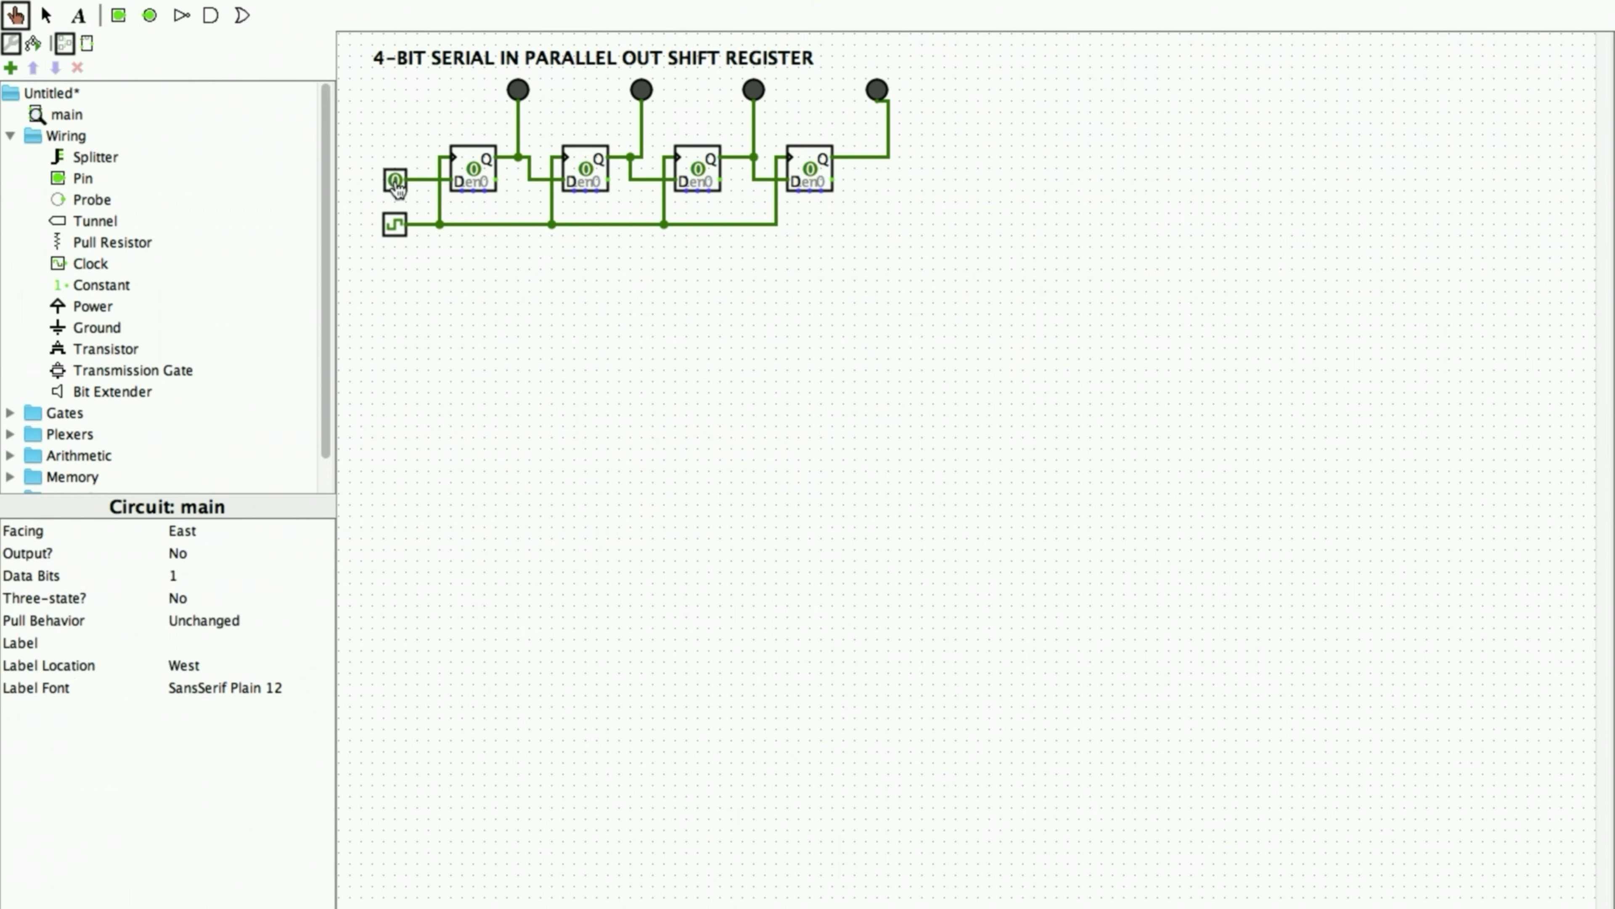
pyautogui.click(395, 225)
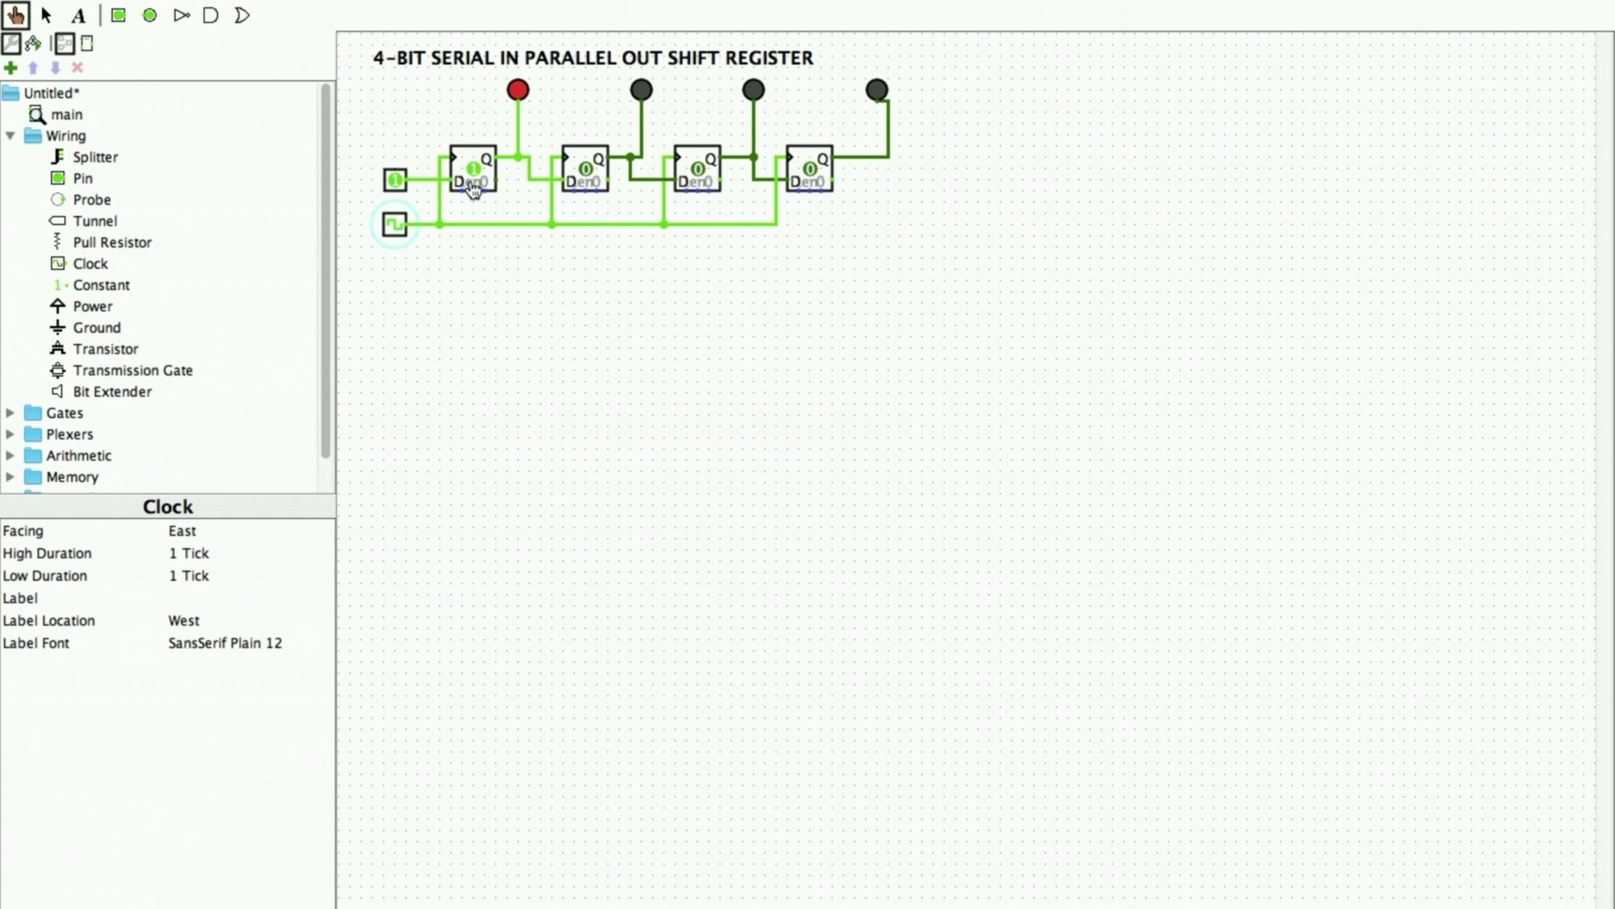
pyautogui.click(400, 225)
pyautogui.click(399, 226)
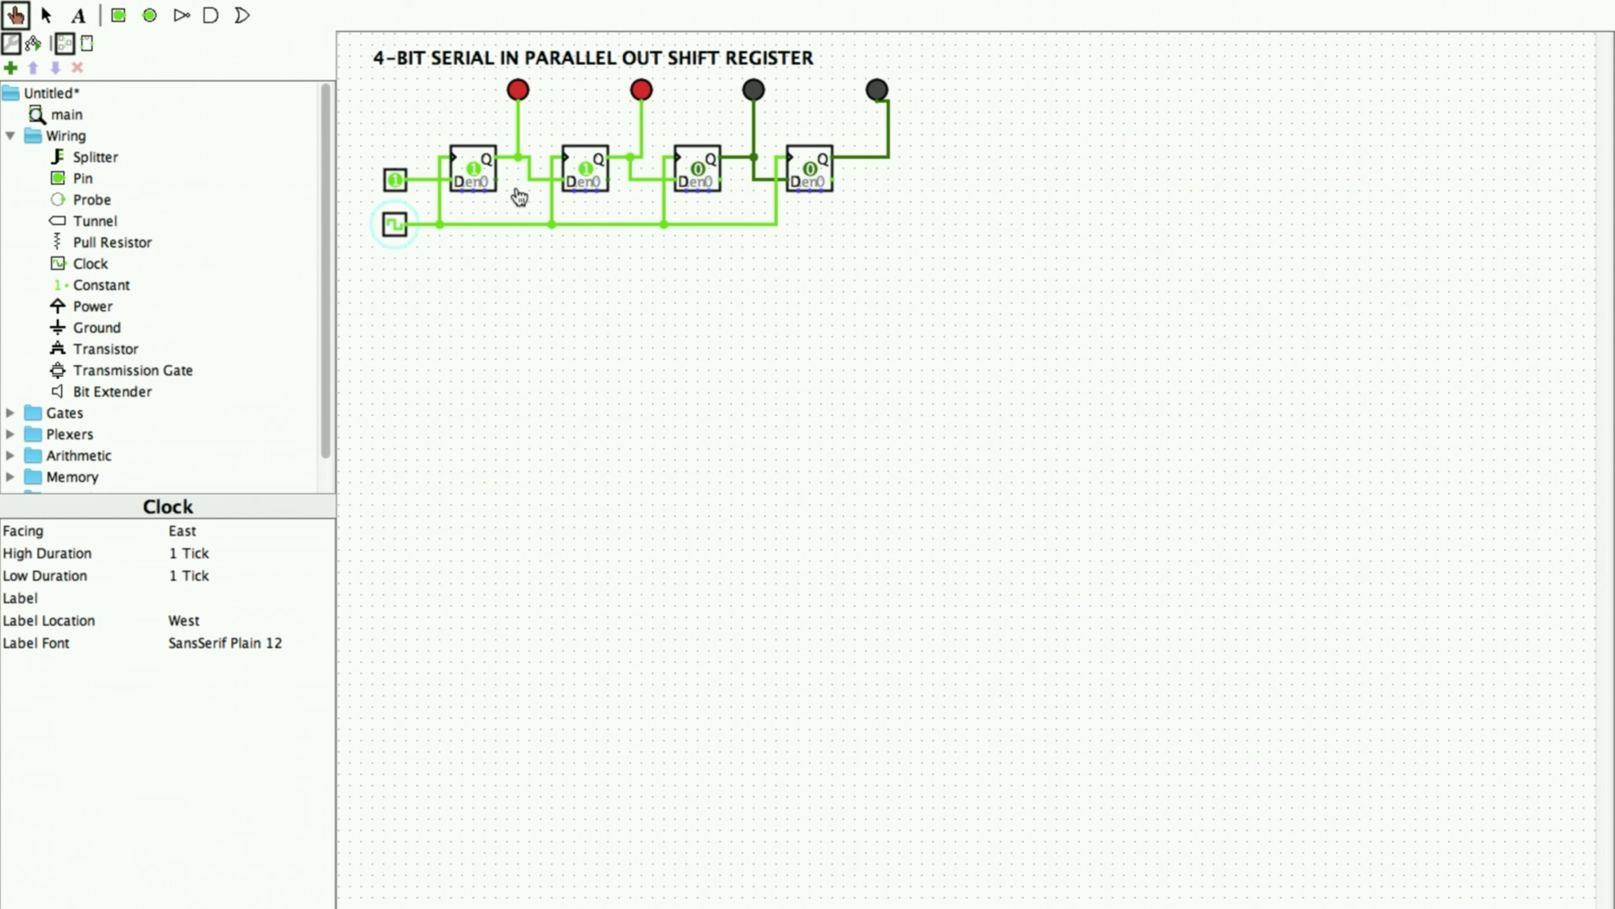
pyautogui.click(399, 225)
pyautogui.click(399, 225)
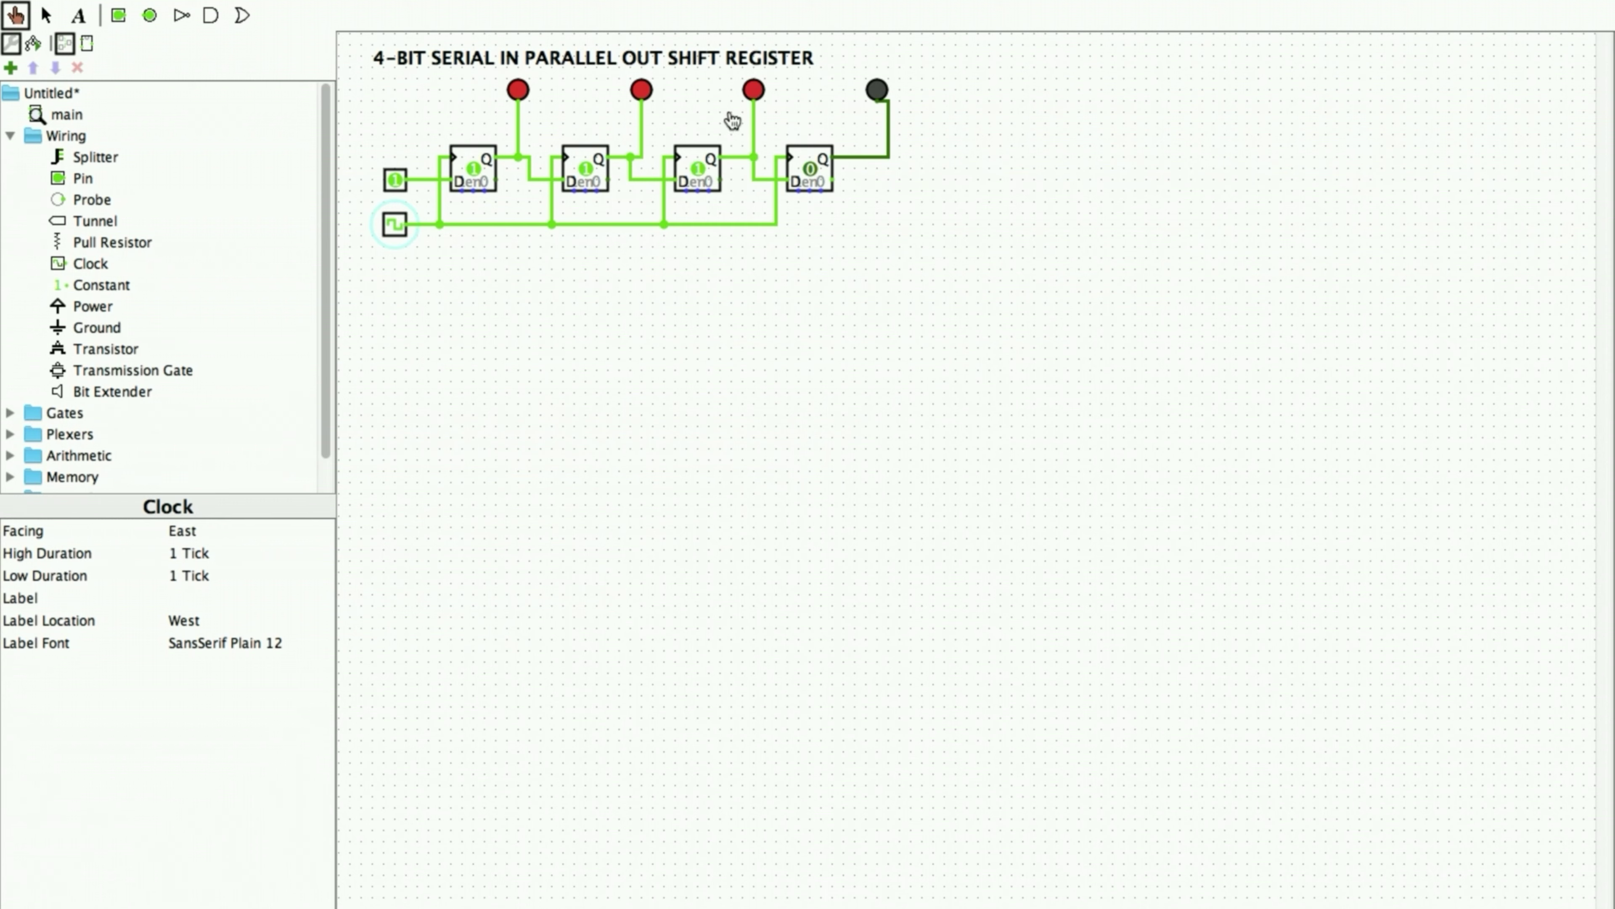
pyautogui.click(399, 225)
pyautogui.click(400, 225)
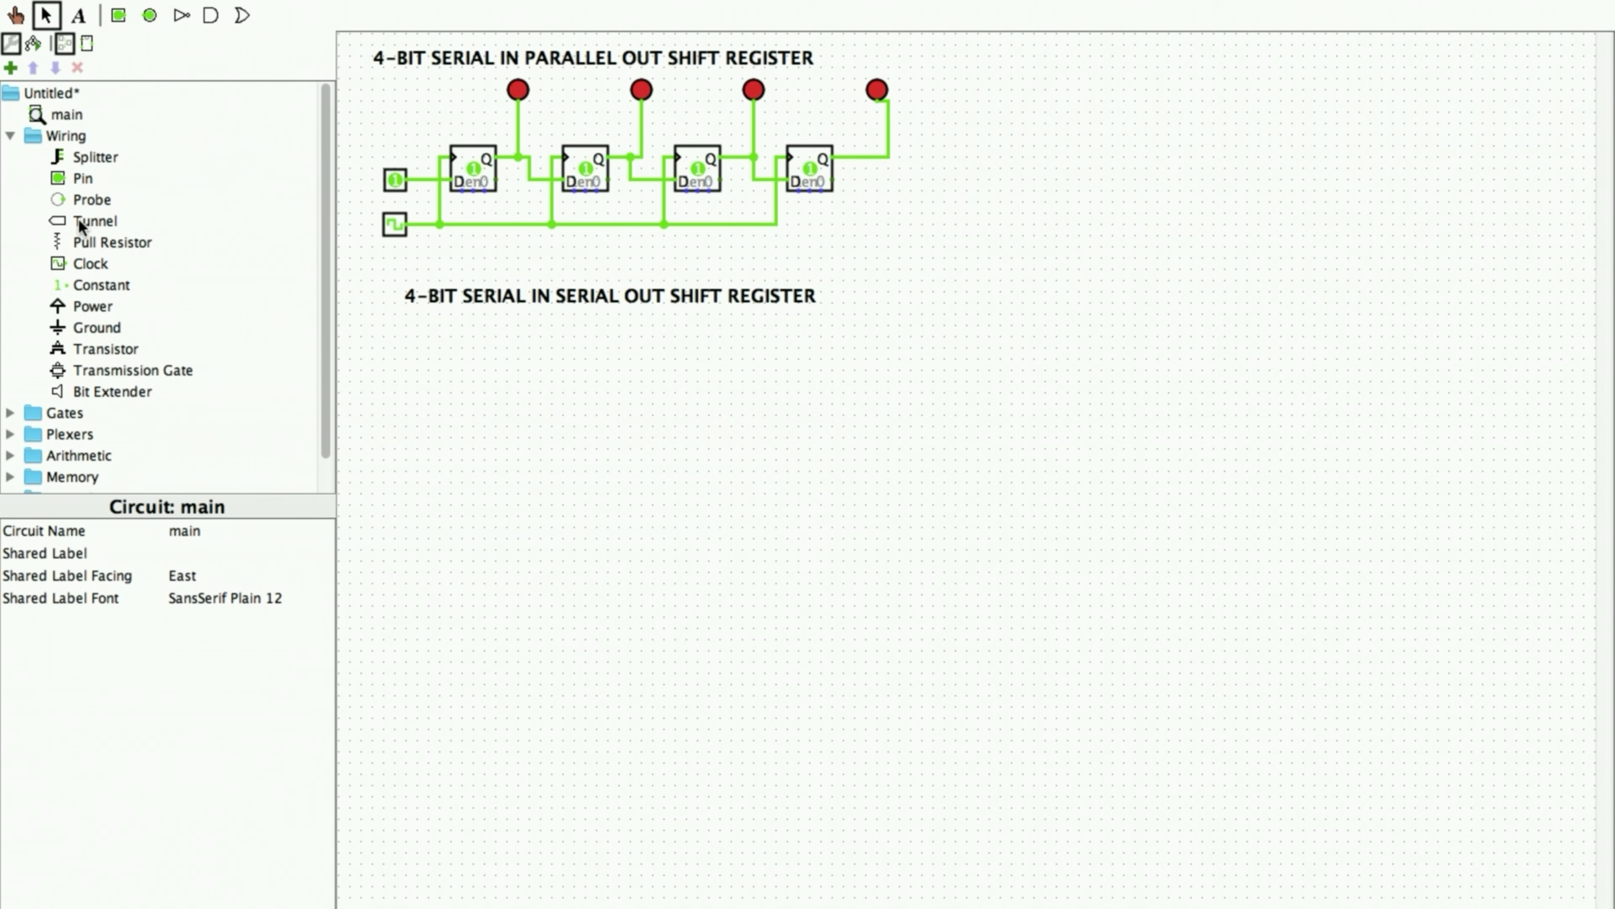
# Step: Place a row of four D Flip-Flops under the 4-BIT SERIAL IN SERIAL OUT SHIFT REGISTER title
pyautogui.click(10, 136)
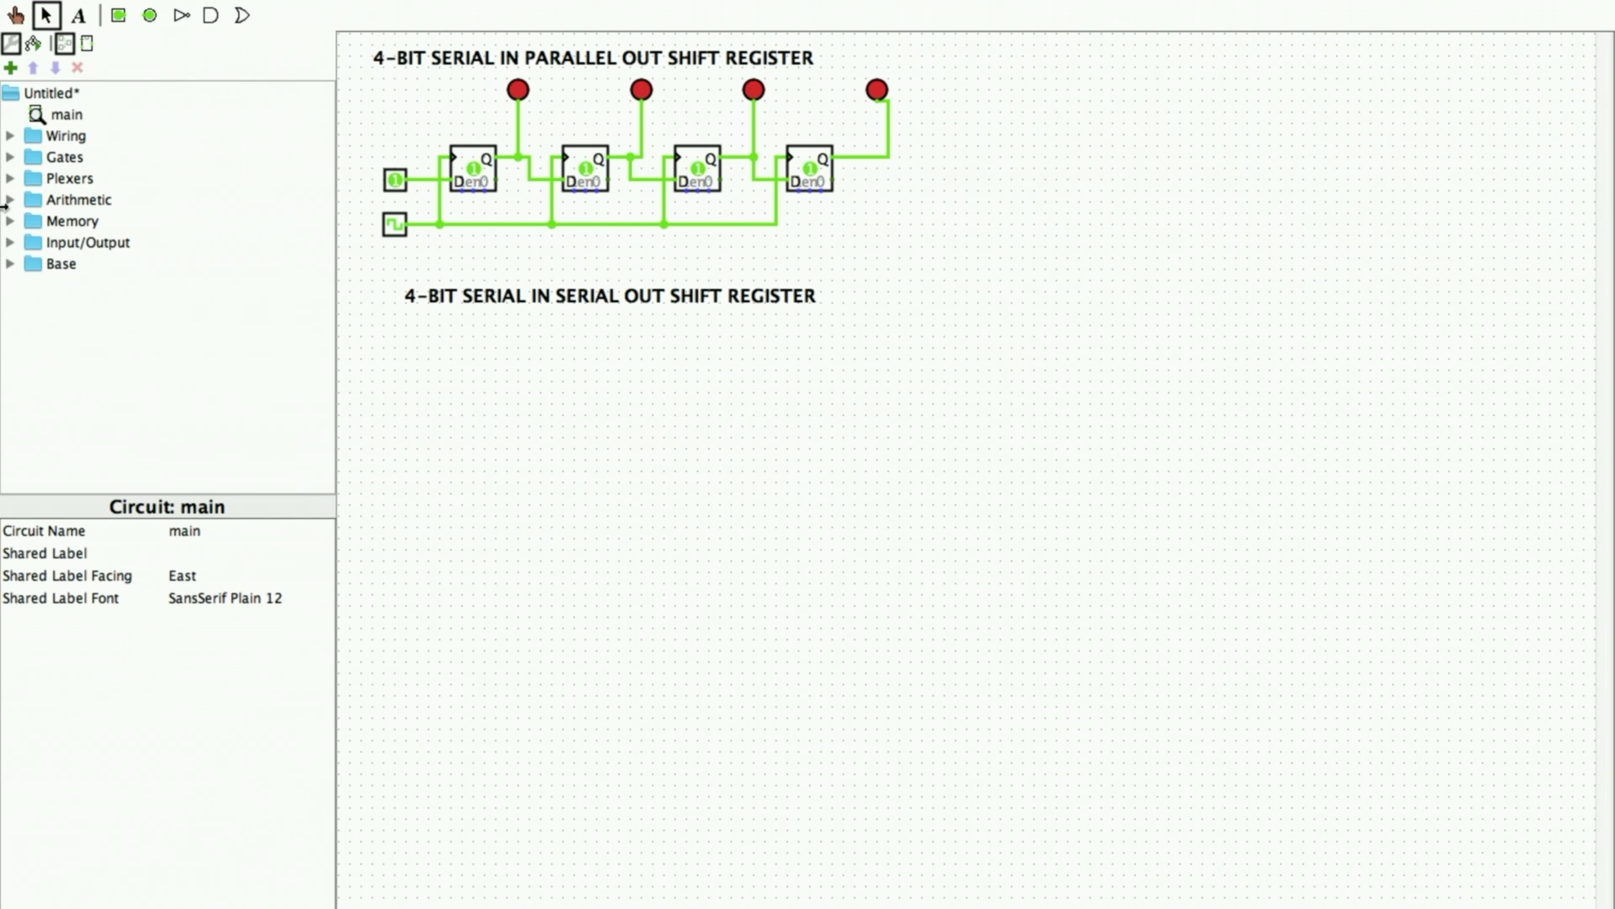
pyautogui.click(8, 200)
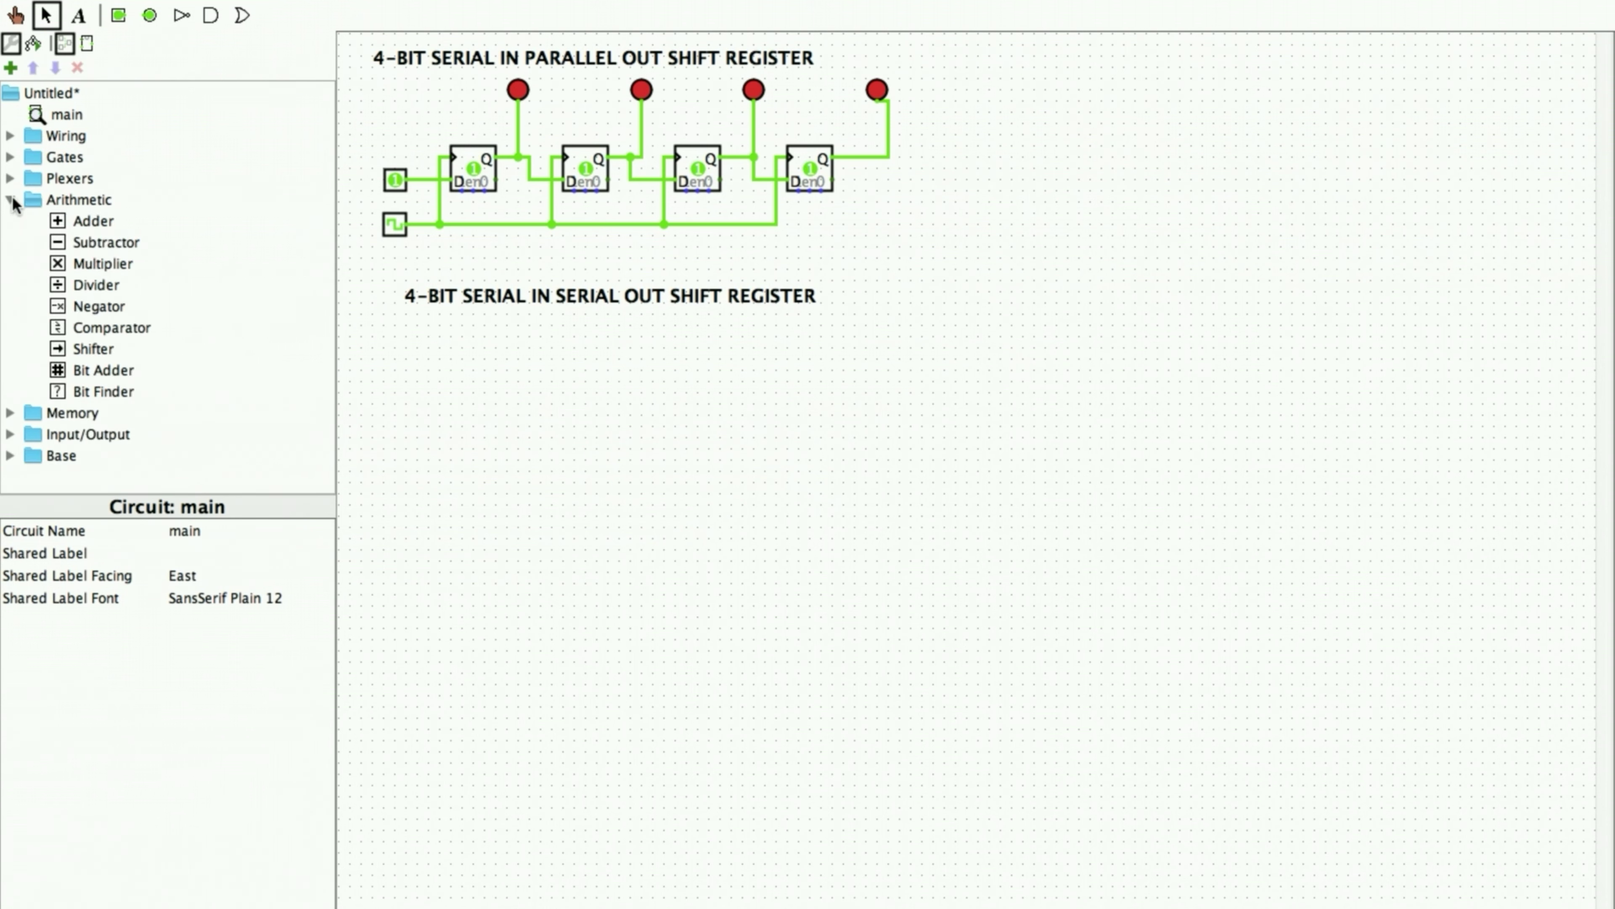
pyautogui.click(9, 200)
pyautogui.click(11, 242)
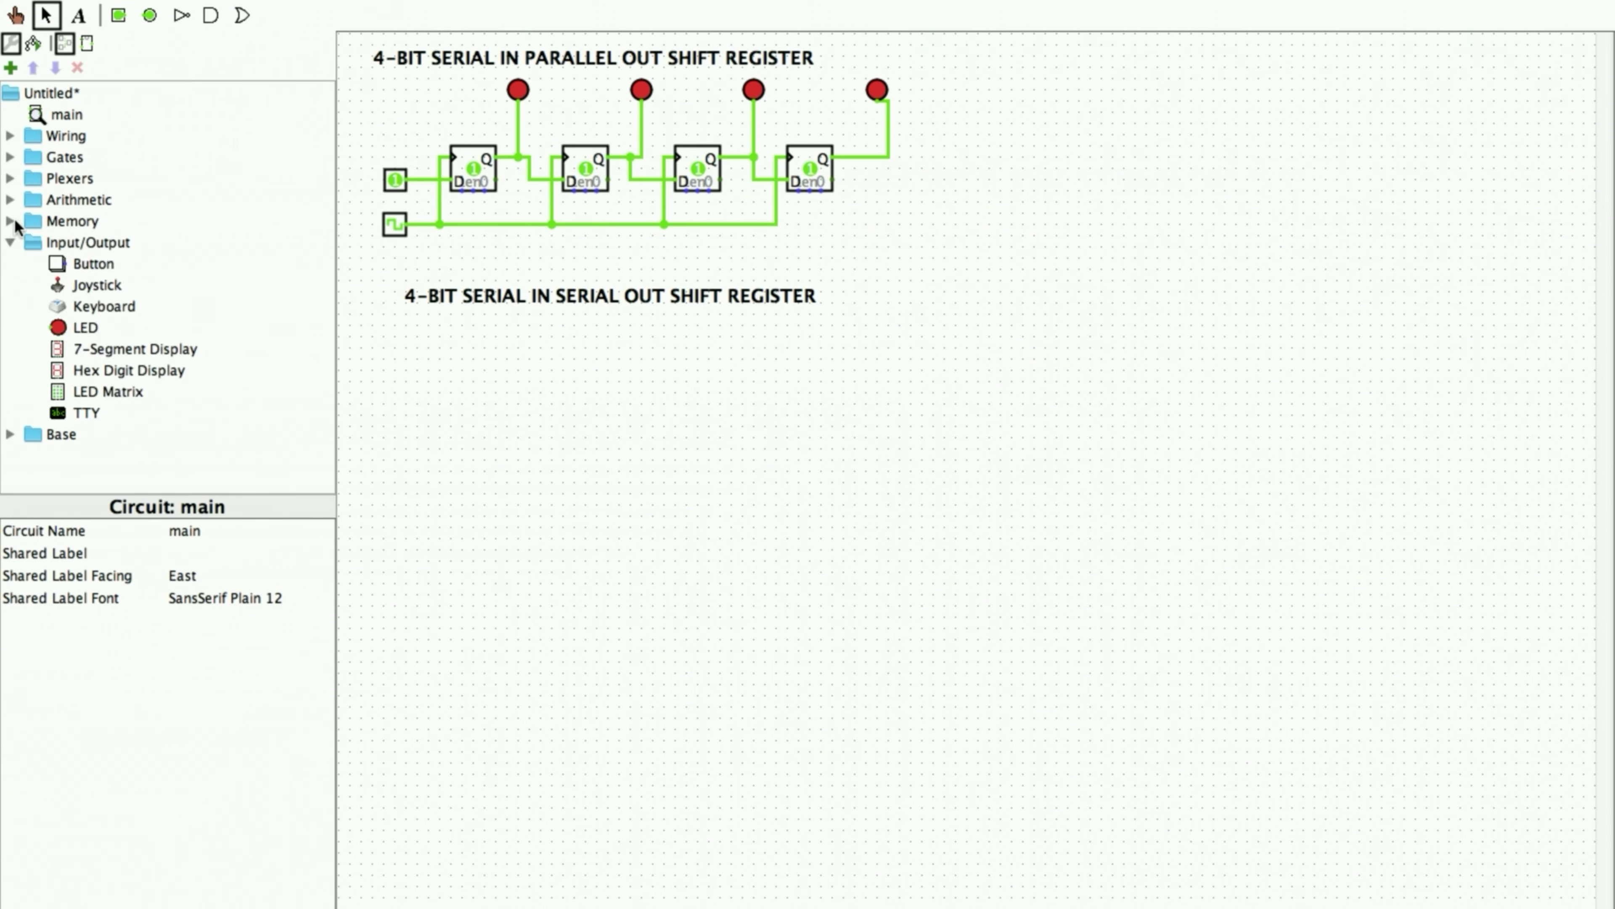
pyautogui.click(11, 221)
pyautogui.click(102, 243)
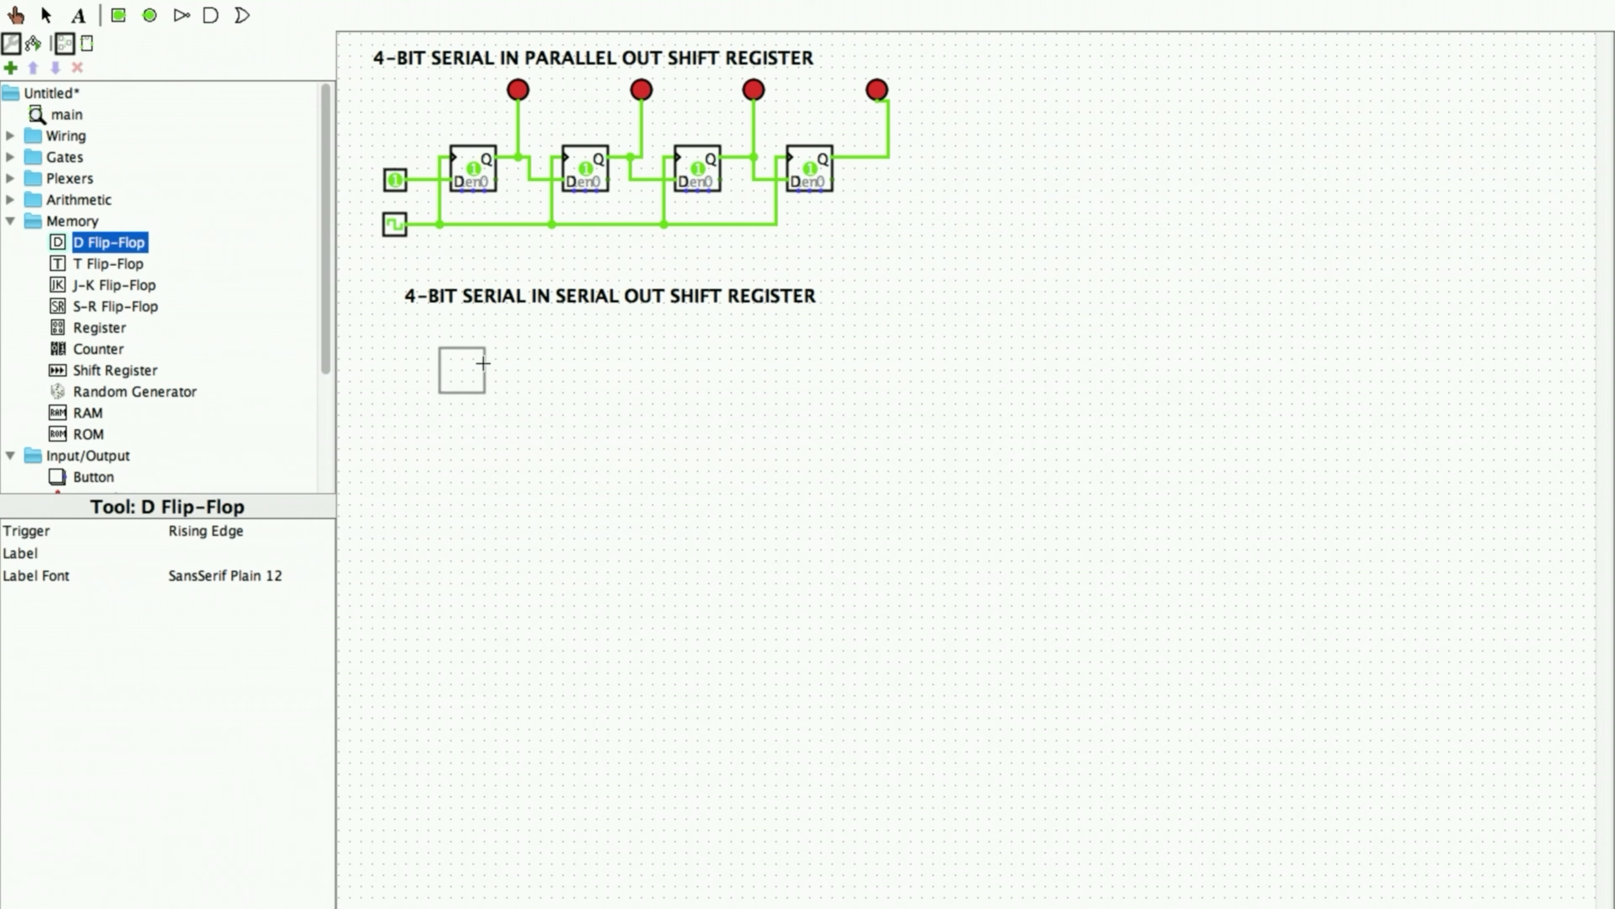
pyautogui.click(496, 387)
pyautogui.moveTo(473, 396); pyautogui.dragTo(484, 407)
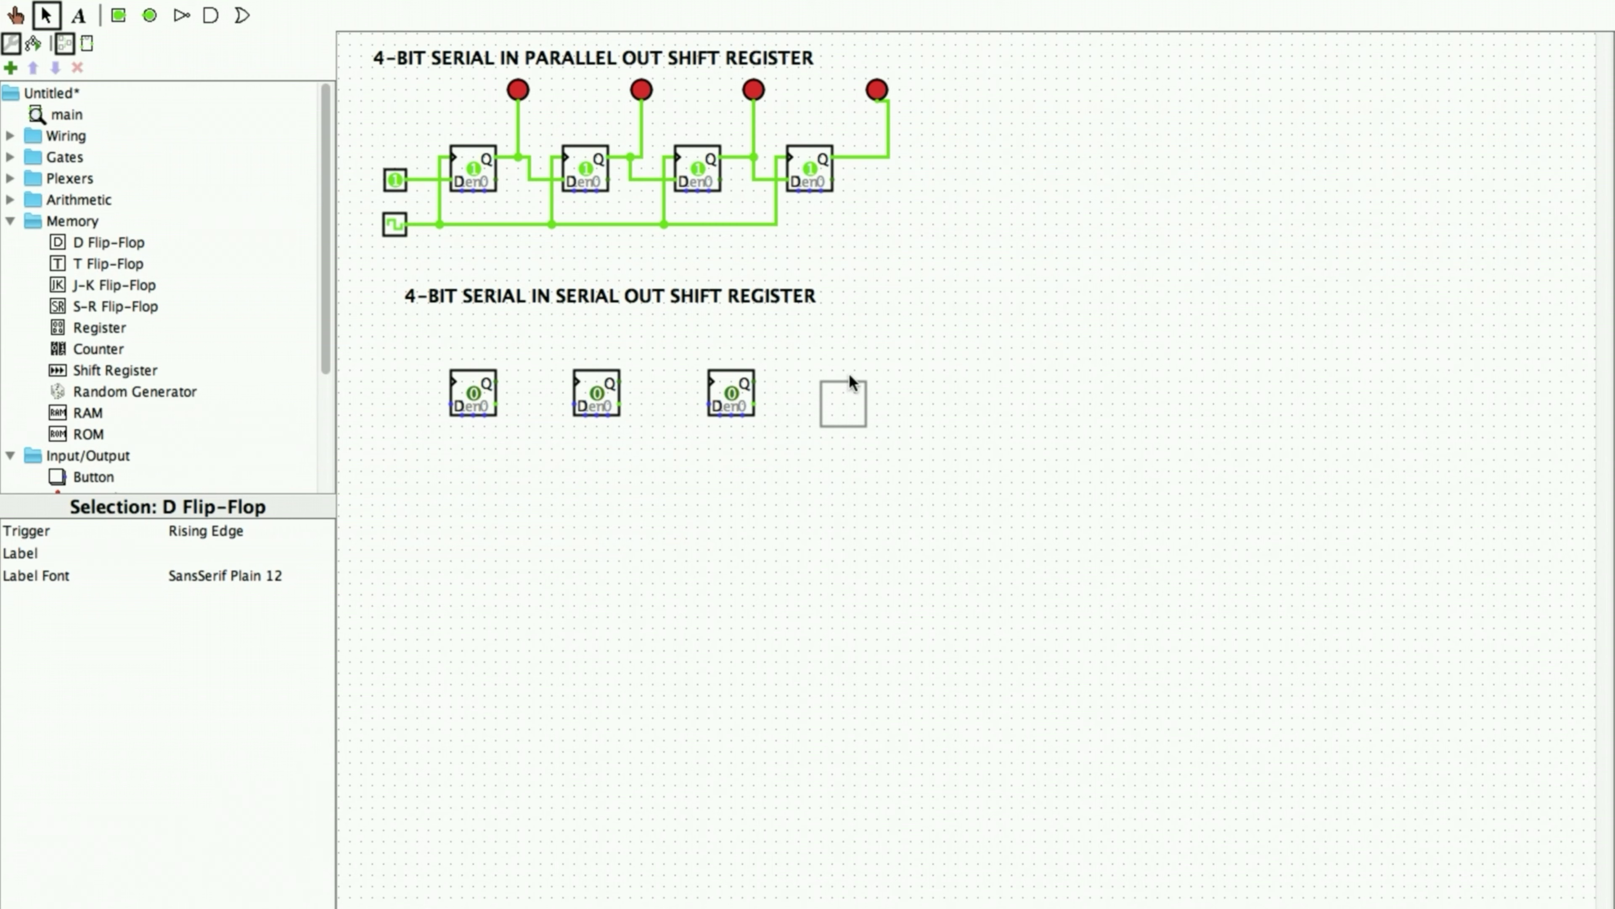
# Step: Add an input pin wired to the first lower flip-flop's D input, and chain each Q output to the next D input
pyautogui.click(118, 15)
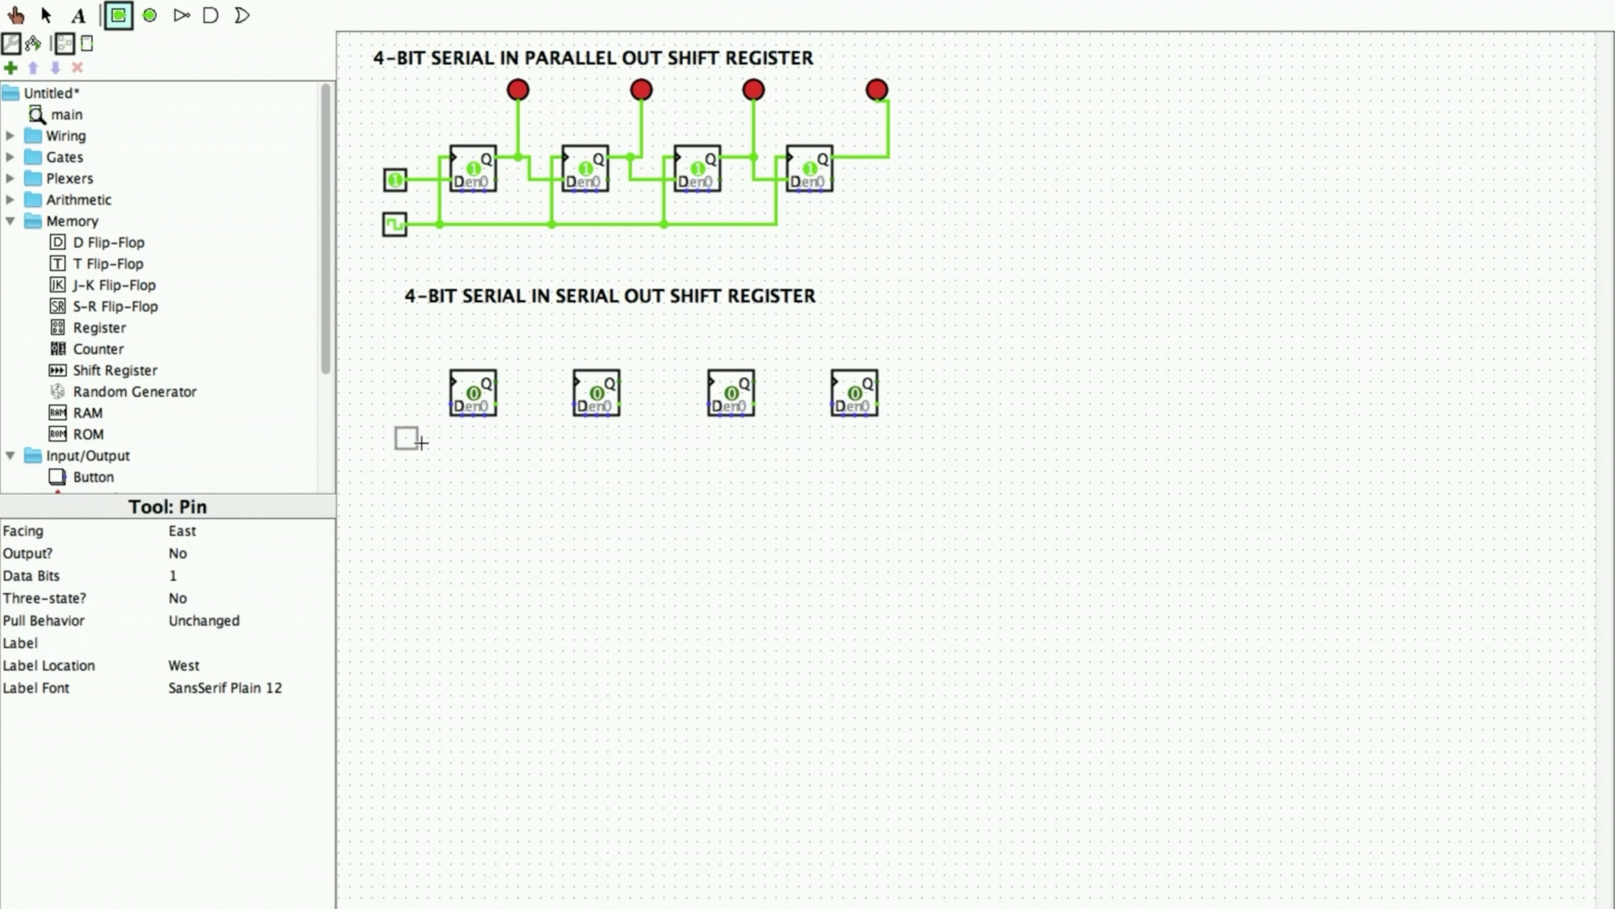
pyautogui.click(409, 404)
pyautogui.moveTo(409, 405); pyautogui.dragTo(708, 404)
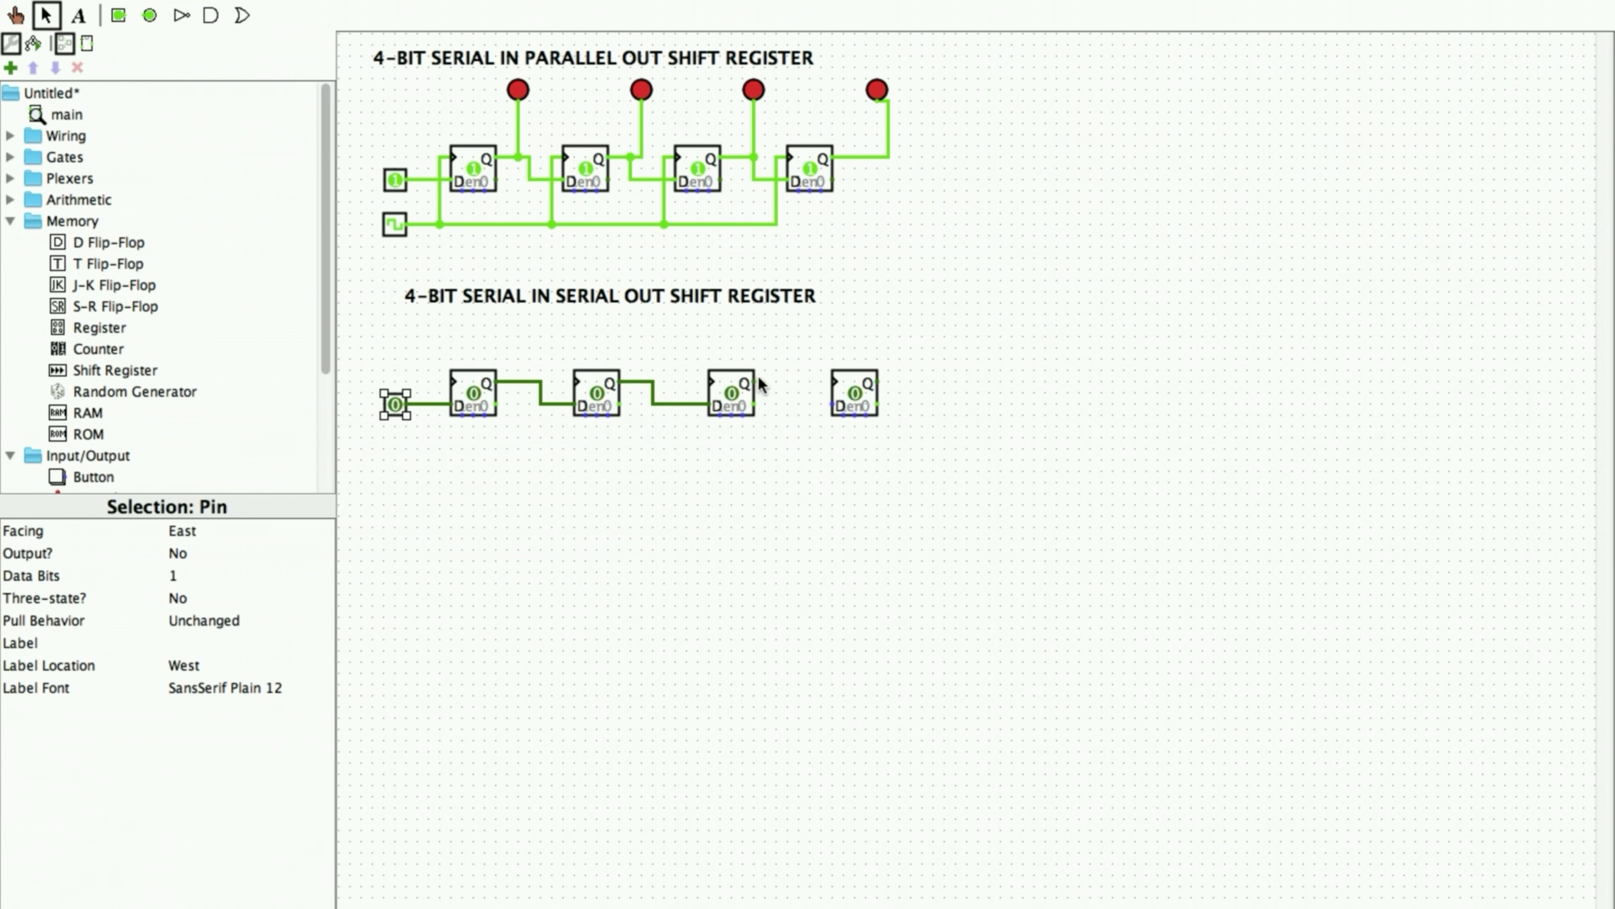
pyautogui.moveTo(823, 406); pyautogui.dragTo(833, 404)
# Step: Place a Clock below the second circuit's input pin and wire it to the clock inputs of its four flip-flops
pyautogui.click(10, 221)
pyautogui.click(10, 242)
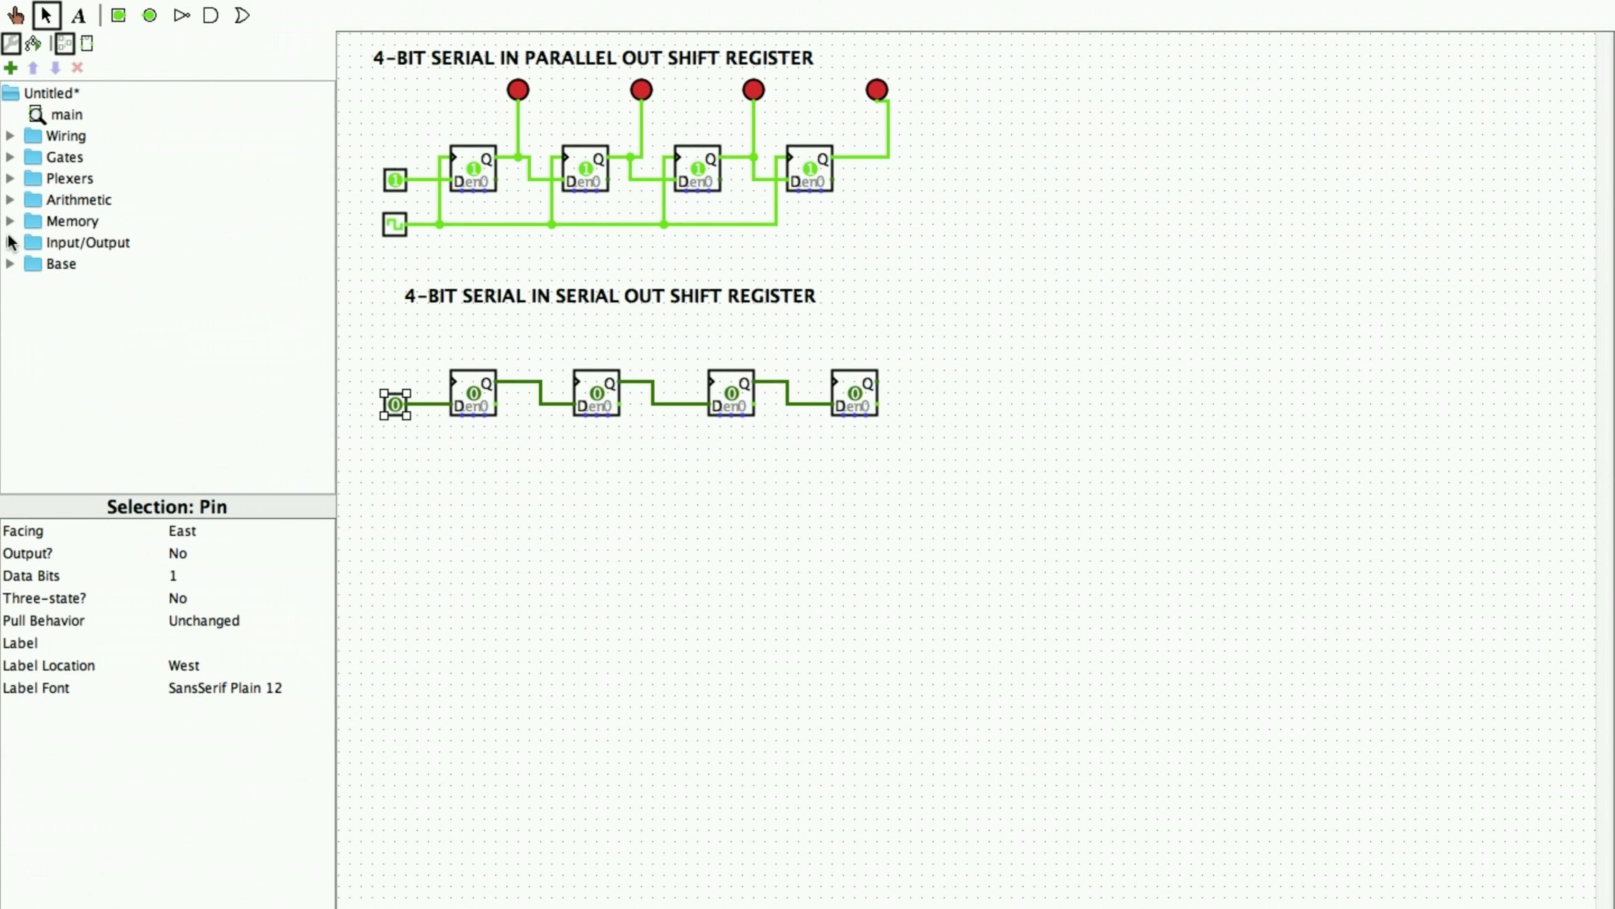
pyautogui.click(10, 135)
pyautogui.click(89, 263)
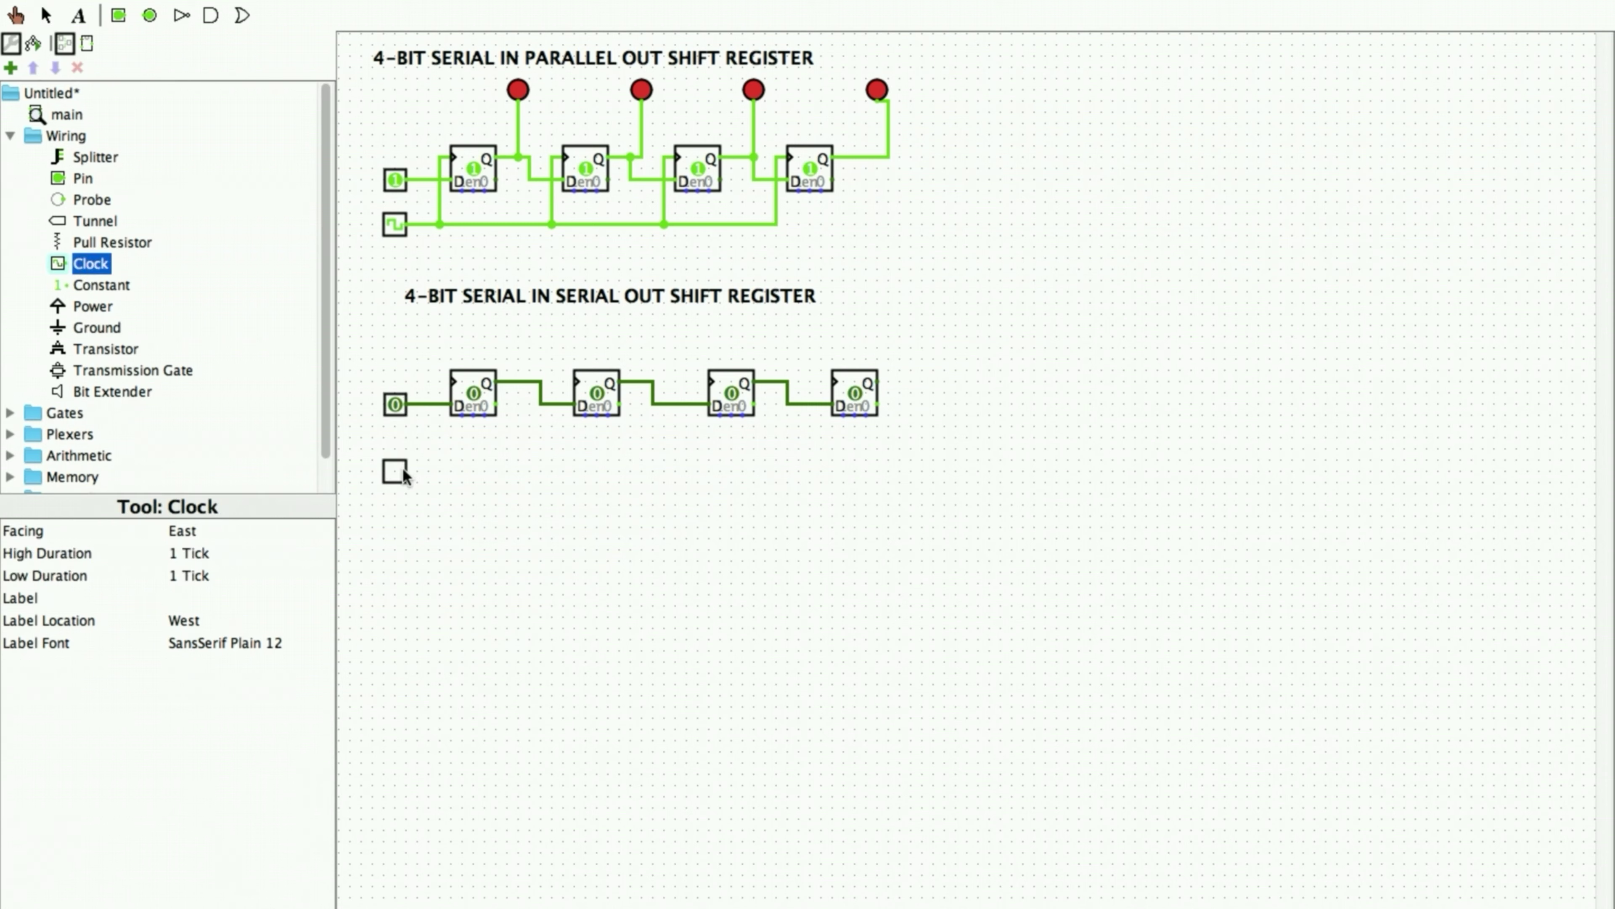
pyautogui.click(406, 469)
pyautogui.moveTo(409, 470); pyautogui.dragTo(831, 382)
pyautogui.moveTo(709, 382); pyautogui.dragTo(687, 470)
pyautogui.moveTo(575, 384); pyautogui.dragTo(563, 471)
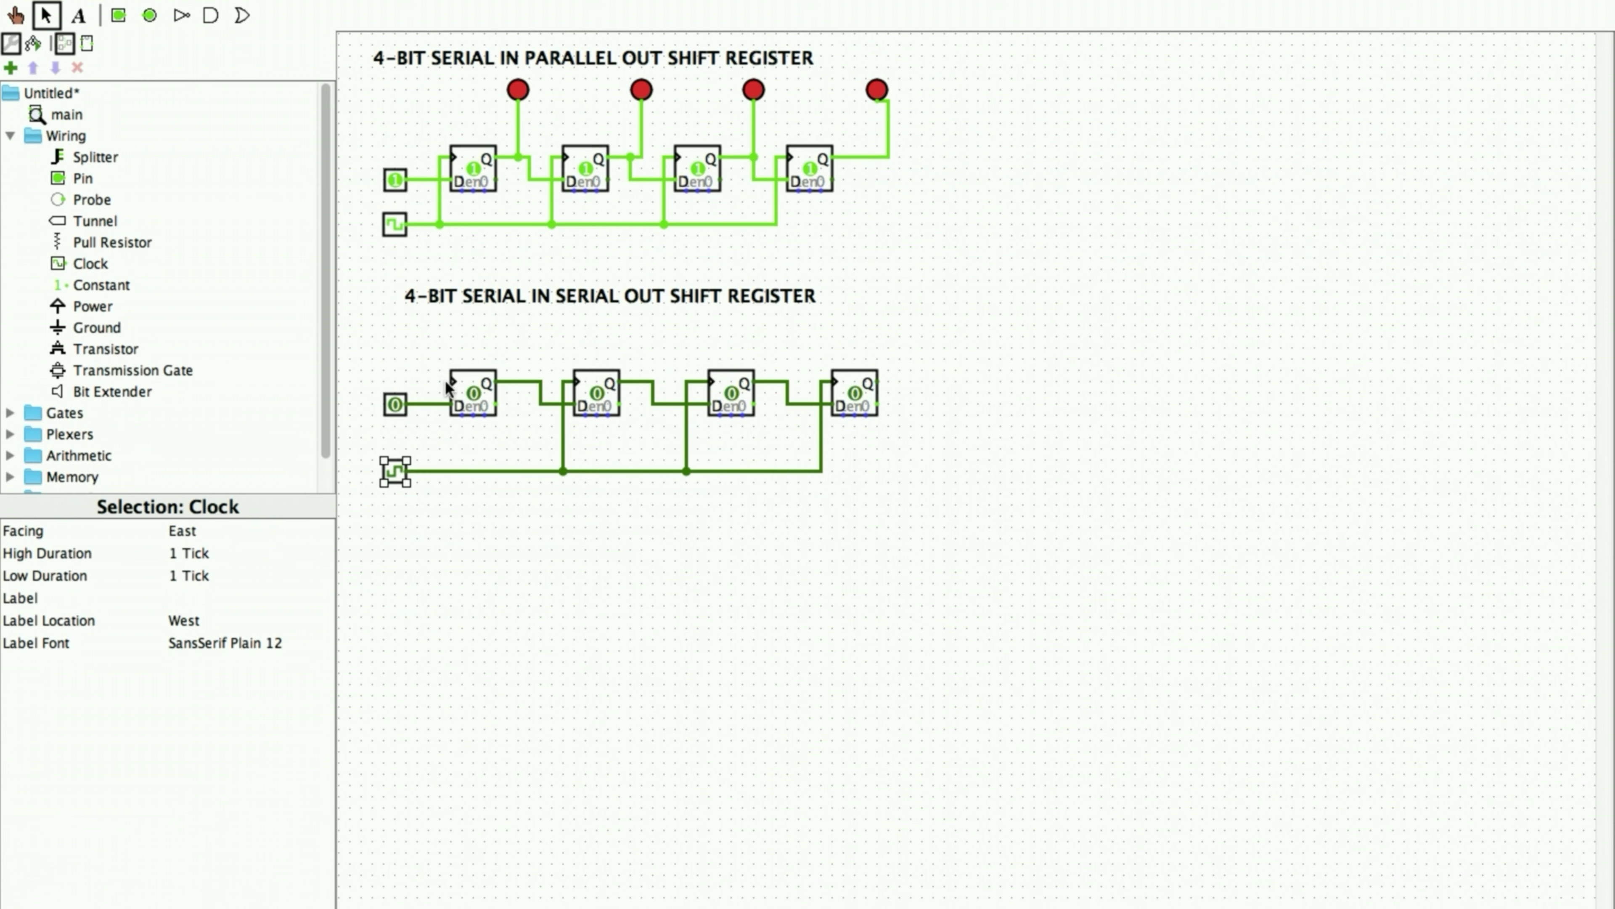
pyautogui.moveTo(447, 386); pyautogui.dragTo(439, 470)
pyautogui.click(10, 135)
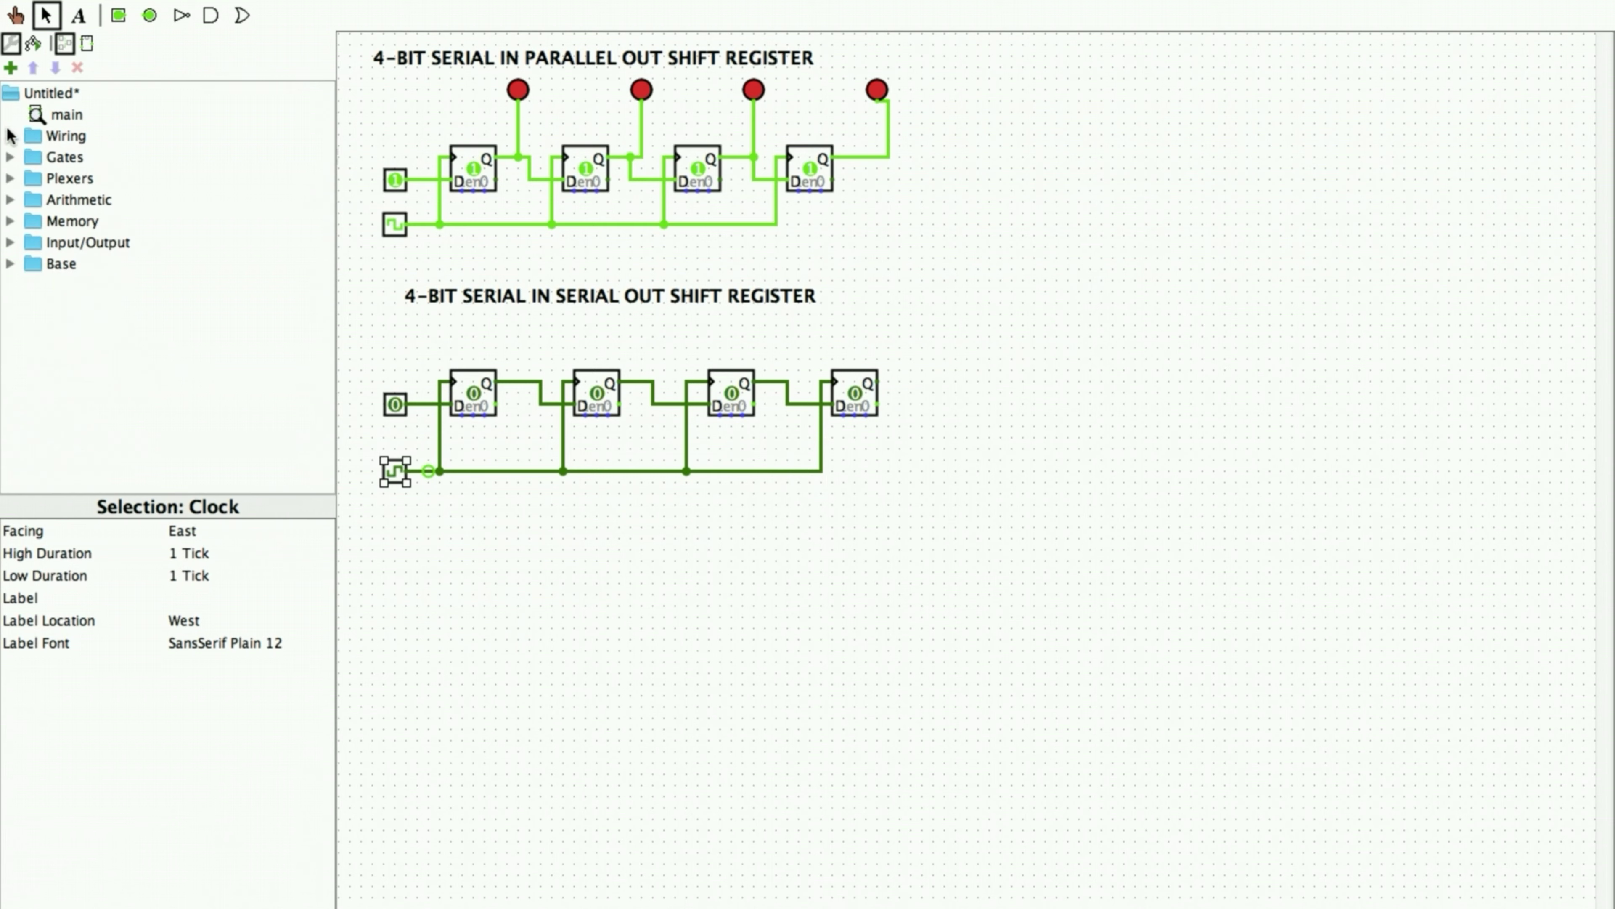
# Step: Place an LED above the second register's last flip-flop and wire it to that flip-flop's Q output
pyautogui.click(10, 242)
pyautogui.click(87, 327)
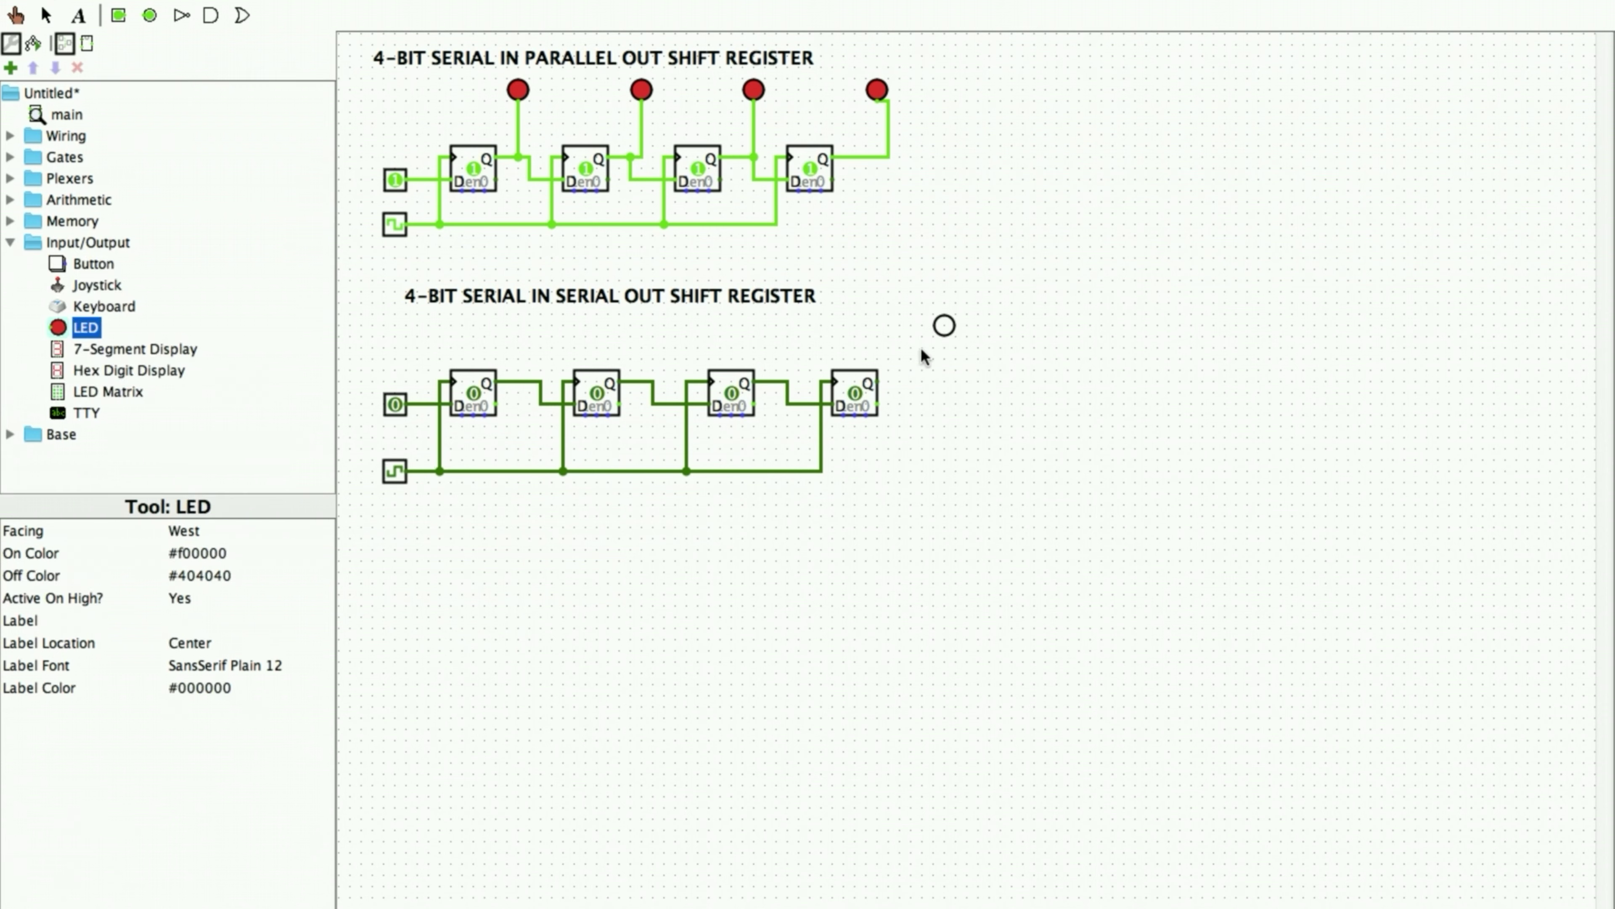
pyautogui.click(934, 325)
pyautogui.moveTo(903, 352); pyautogui.dragTo(925, 326)
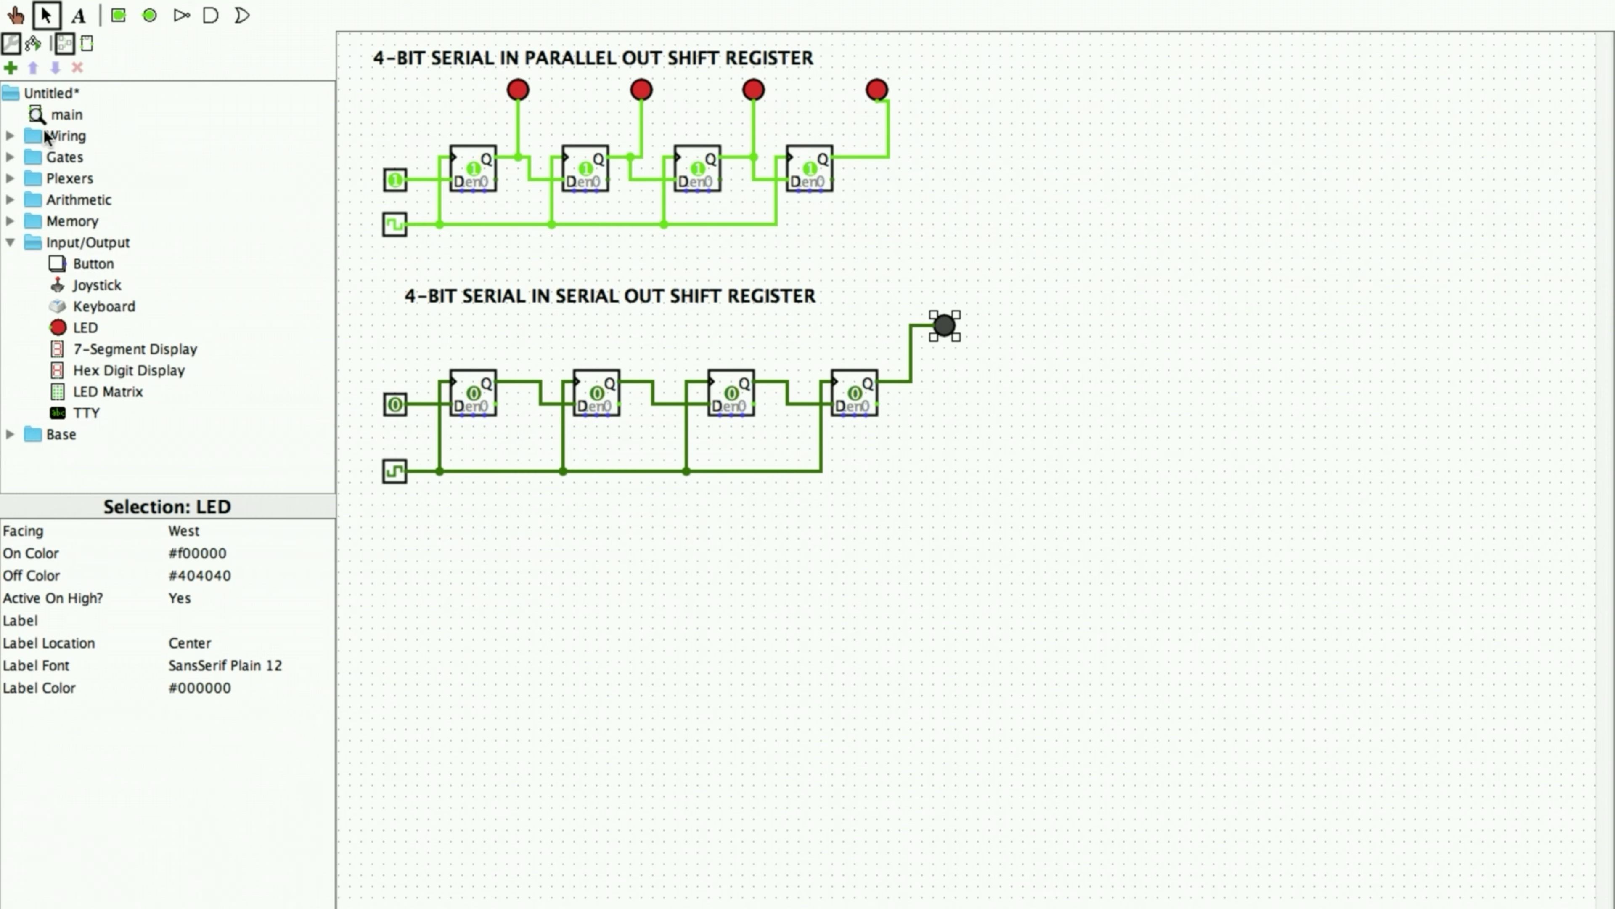
# Step: Add a Button below the second register's clock and wire it to the reset inputs of all four flip-flops
pyautogui.click(56, 263)
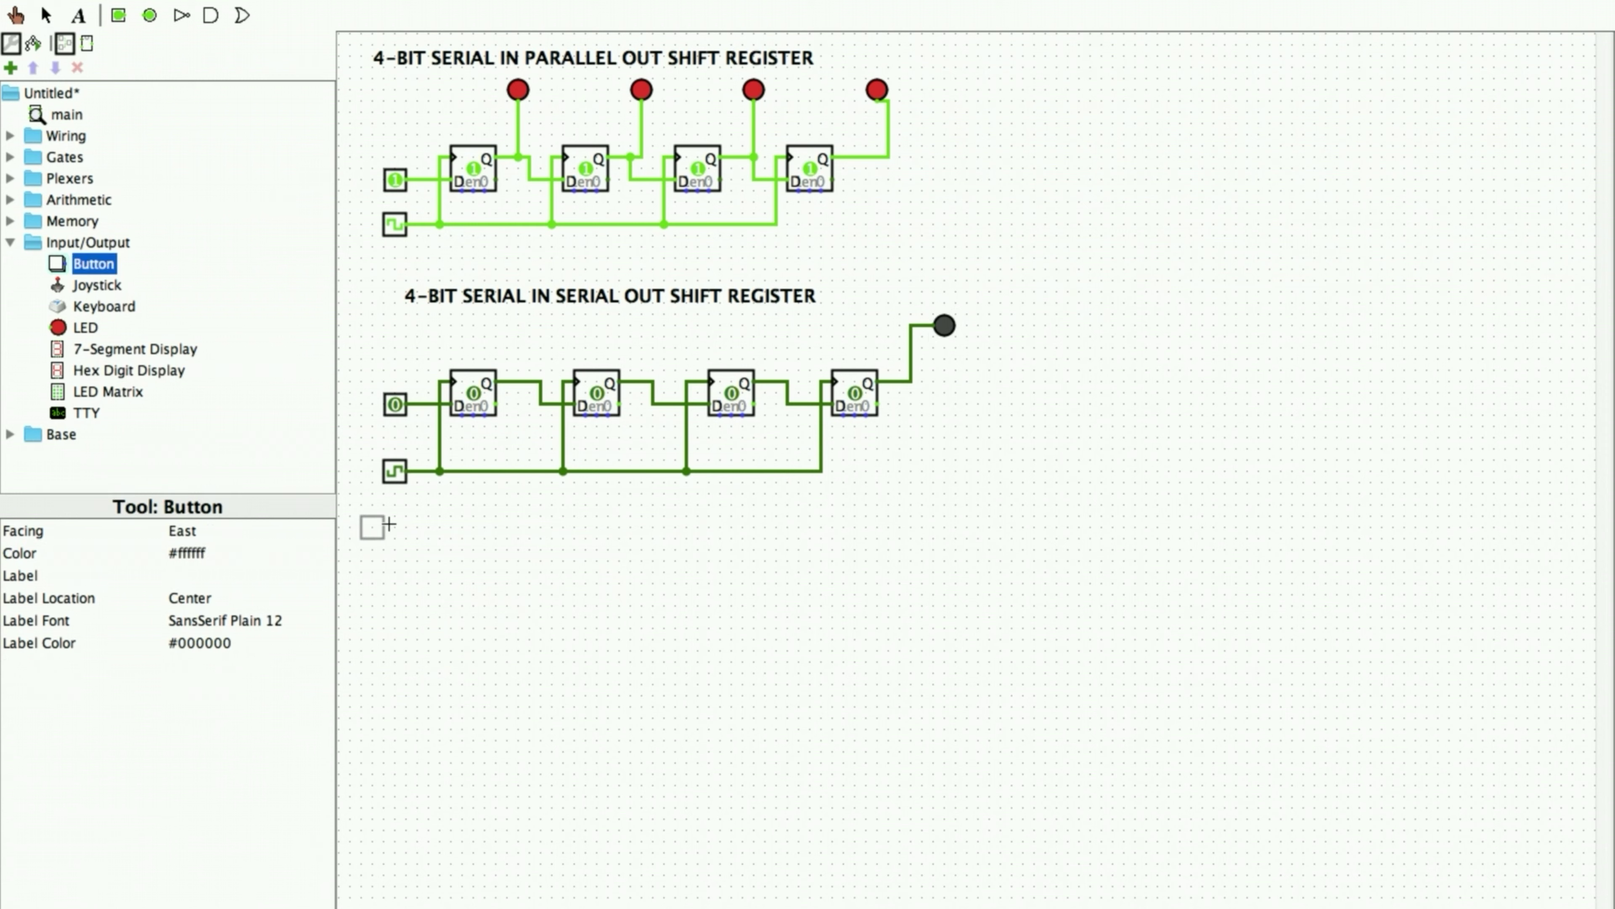
pyautogui.click(406, 517)
pyautogui.click(406, 517)
pyautogui.moveTo(407, 516); pyautogui.dragTo(866, 418)
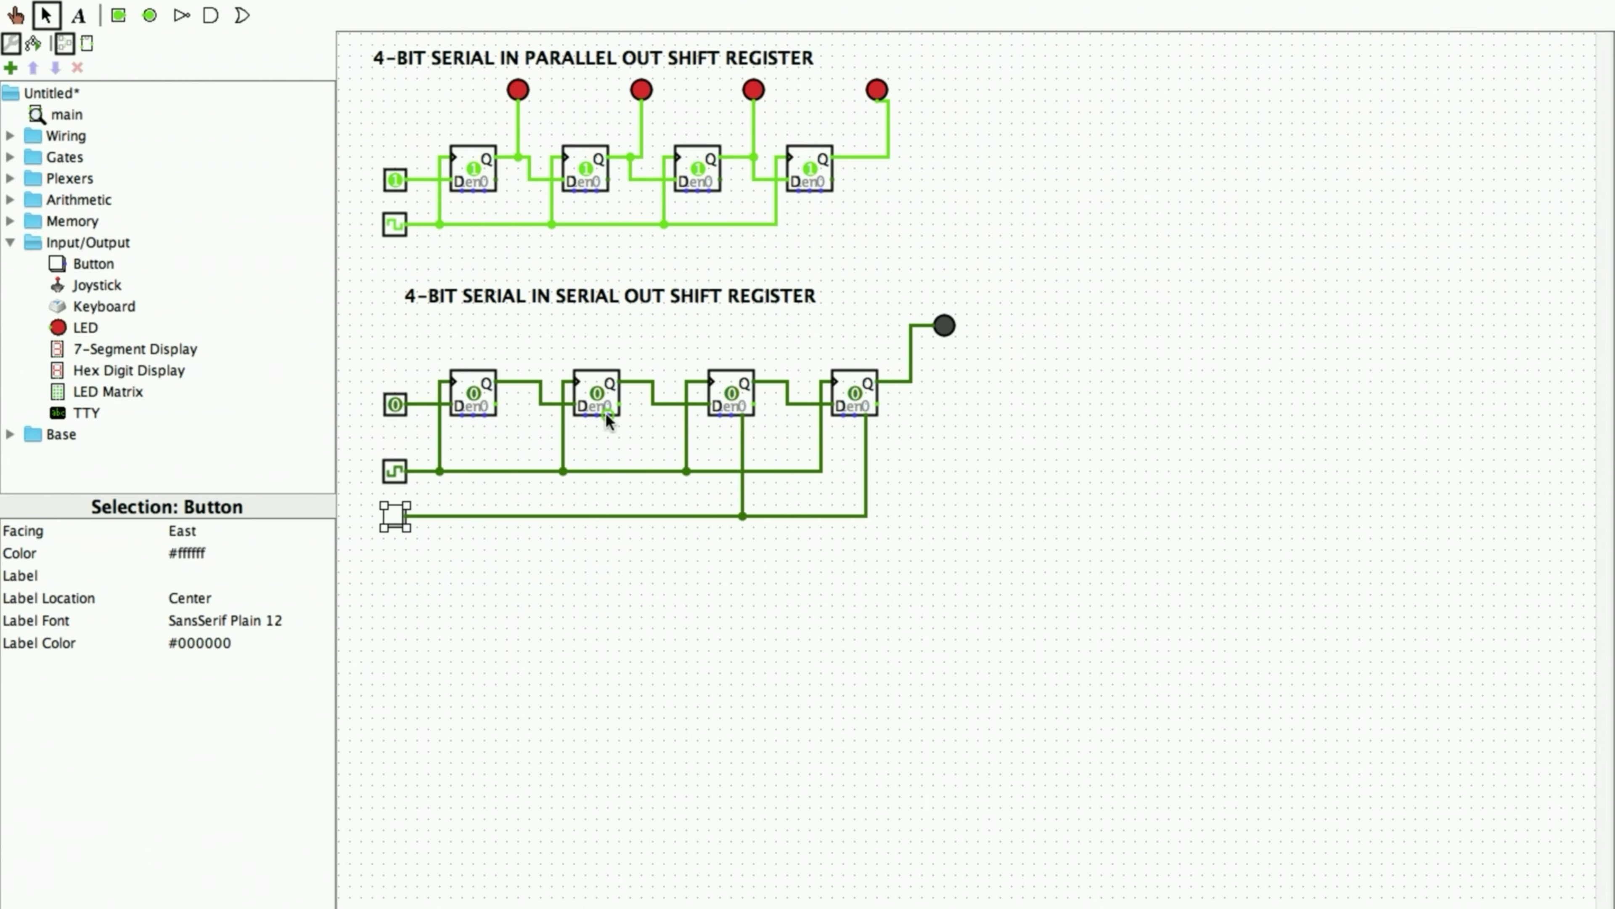
pyautogui.moveTo(607, 414); pyautogui.dragTo(608, 516)
pyautogui.moveTo(489, 508); pyautogui.dragTo(487, 514)
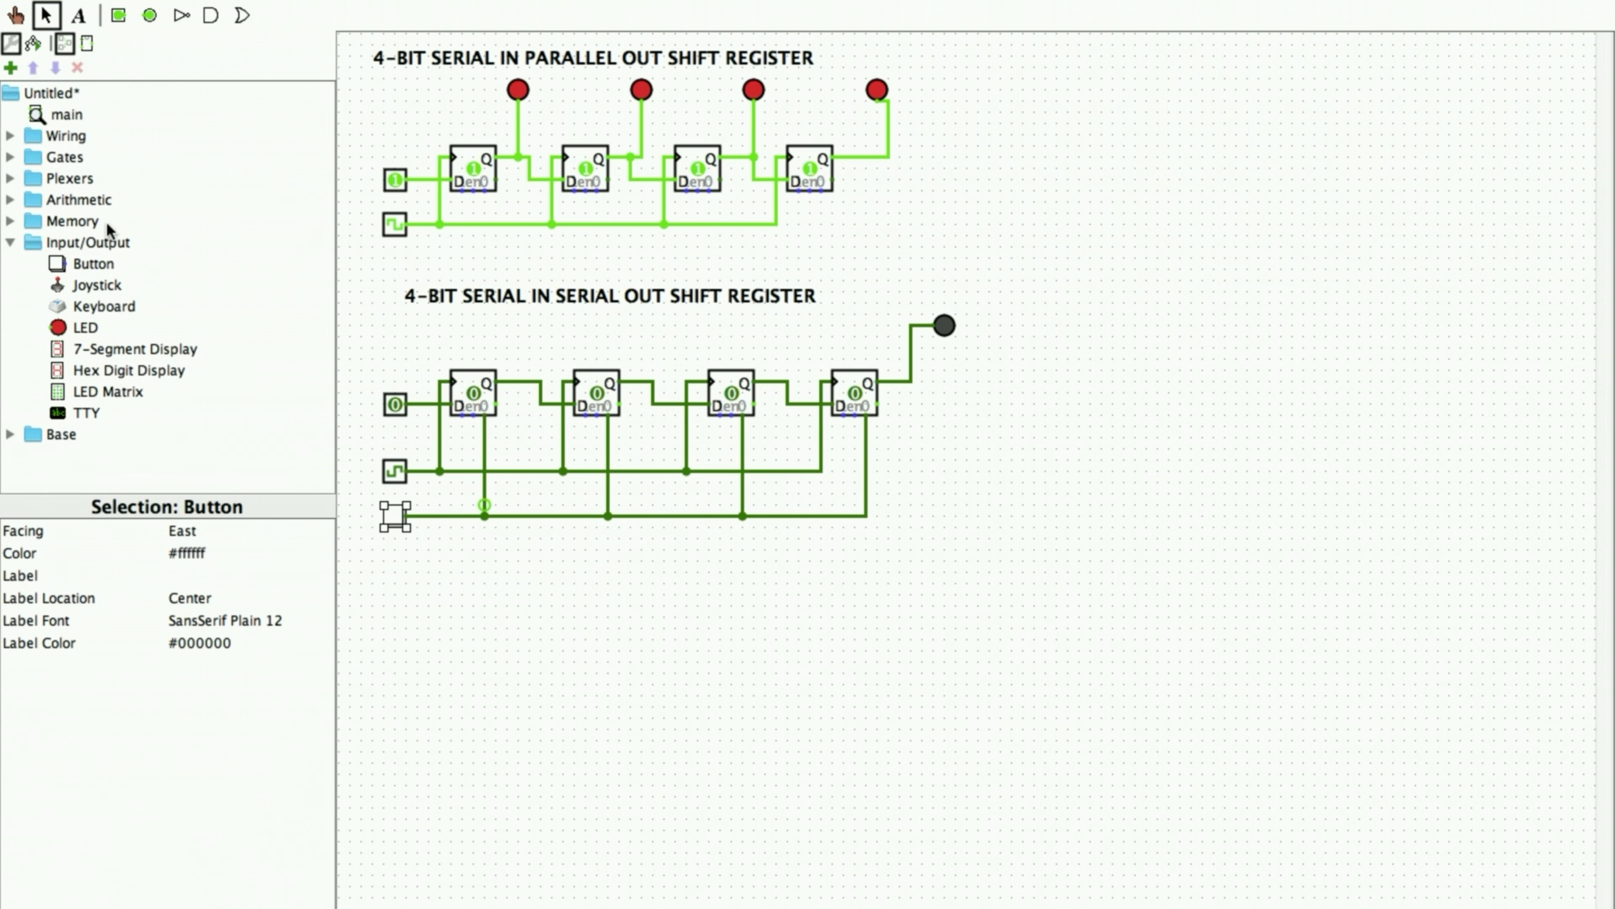
# Step: Simulate the serial-out register by setting its input pin to 1, pulsing the clock four times, and triggering the reset button
pyautogui.click(16, 14)
pyautogui.click(395, 405)
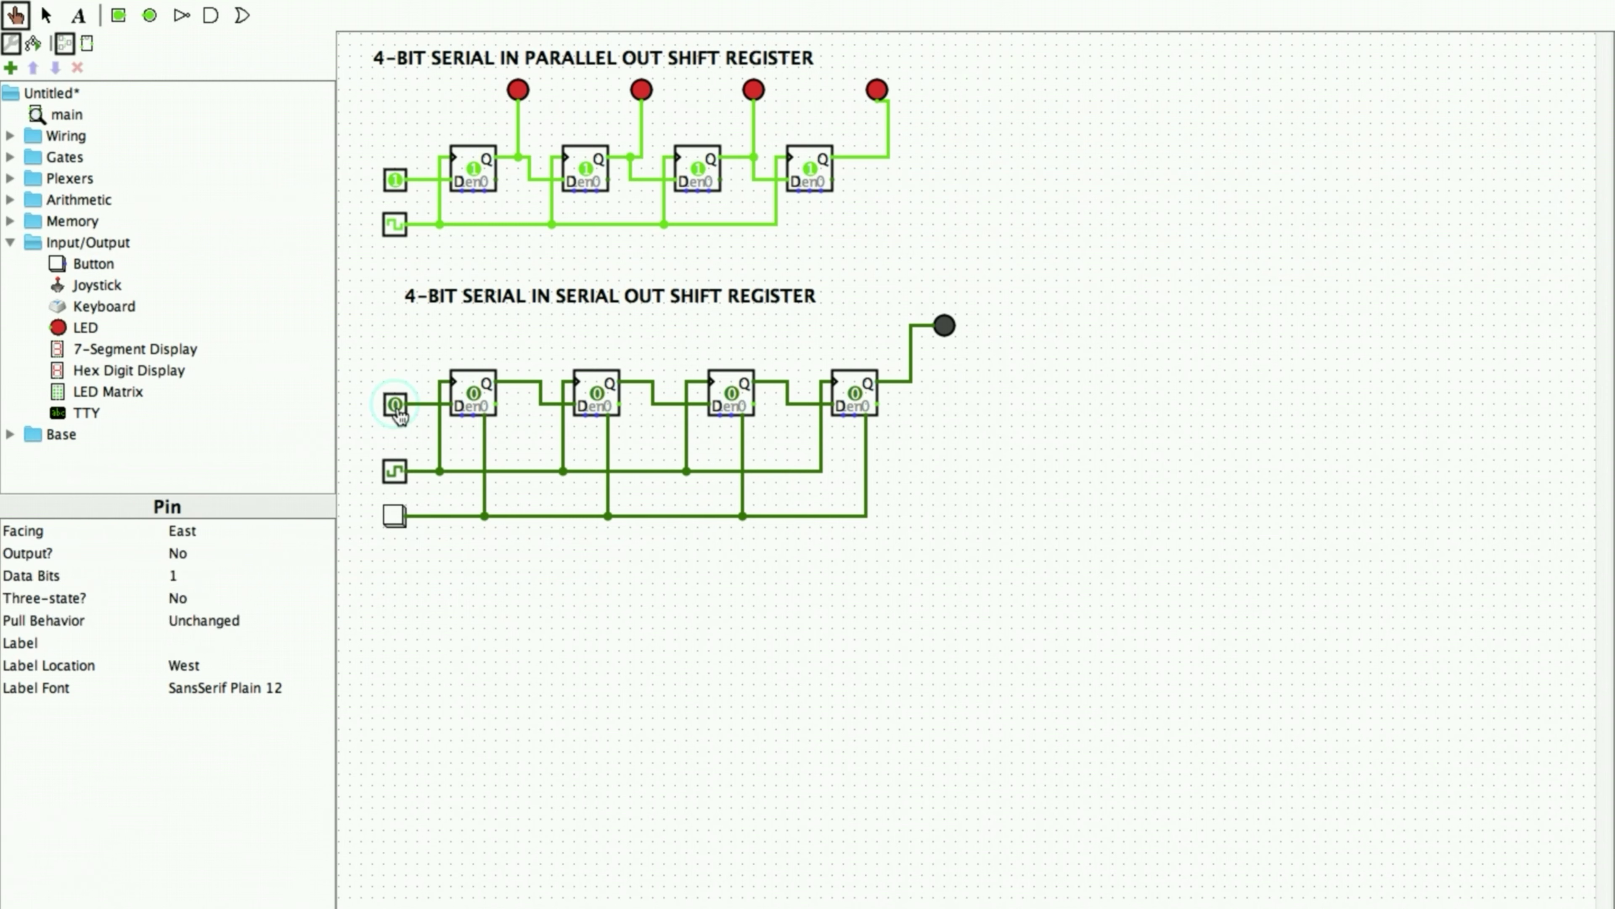
pyautogui.click(400, 472)
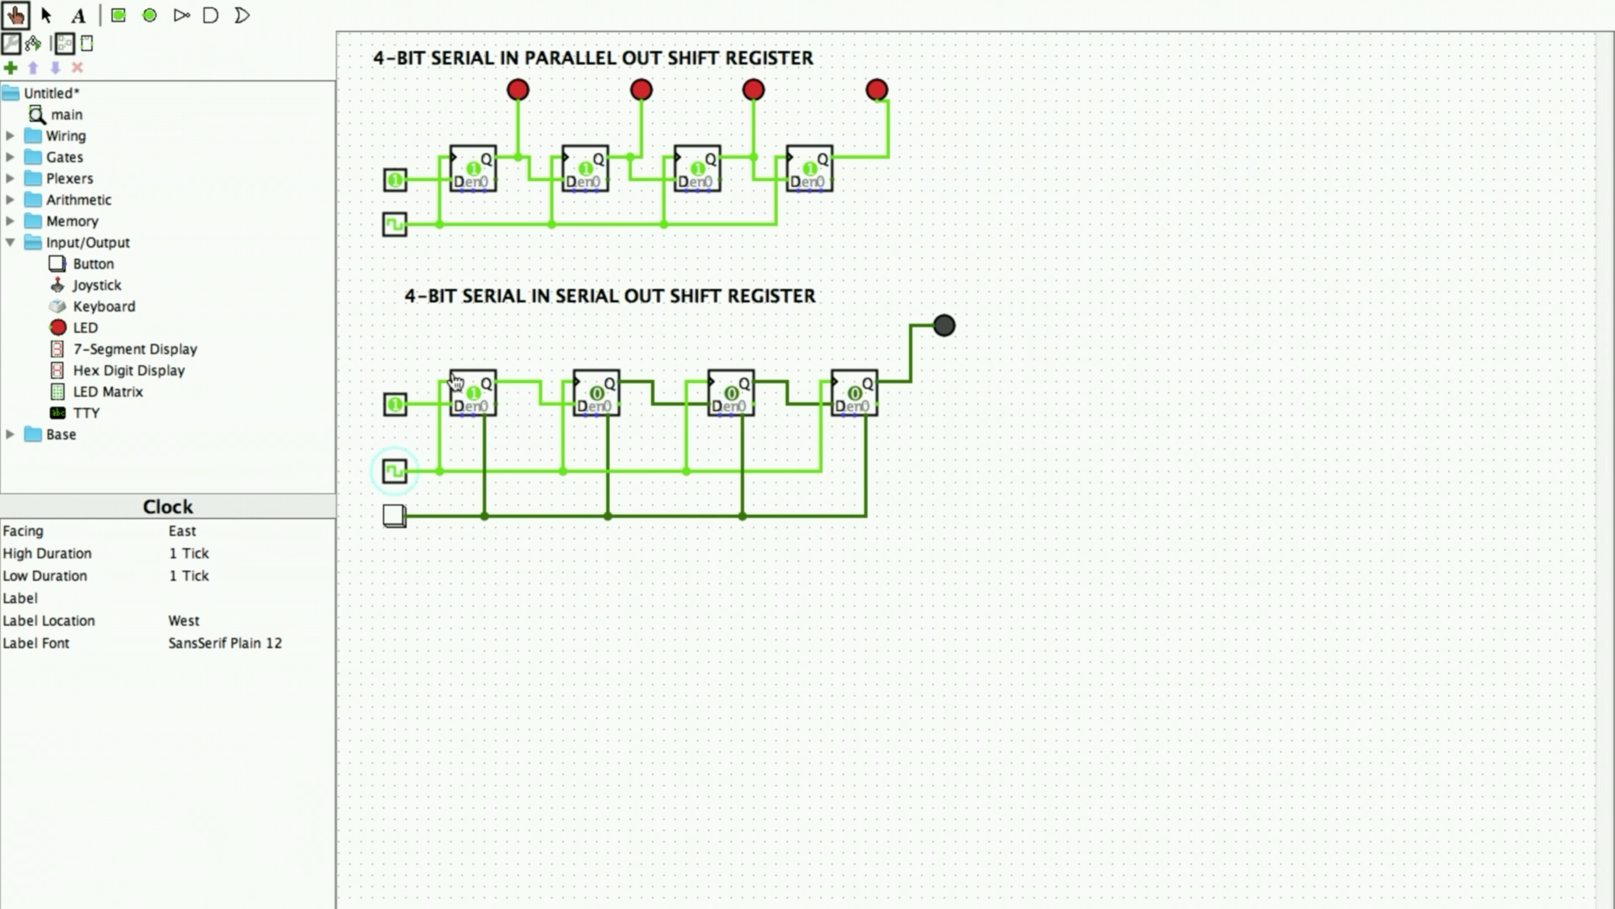
pyautogui.click(396, 474)
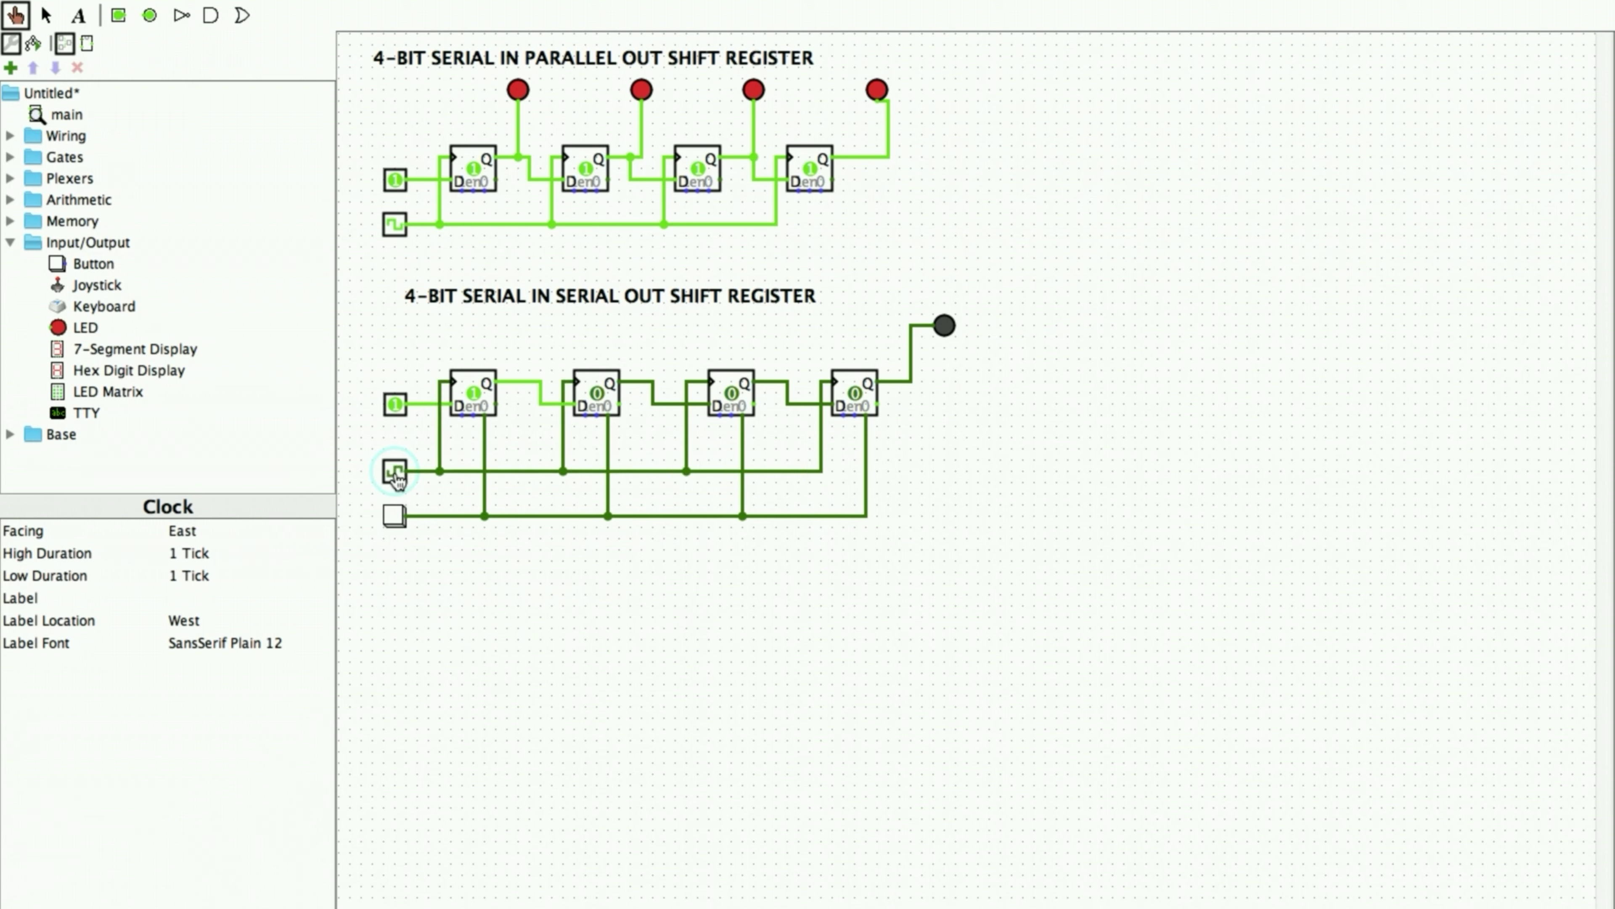
pyautogui.click(395, 475)
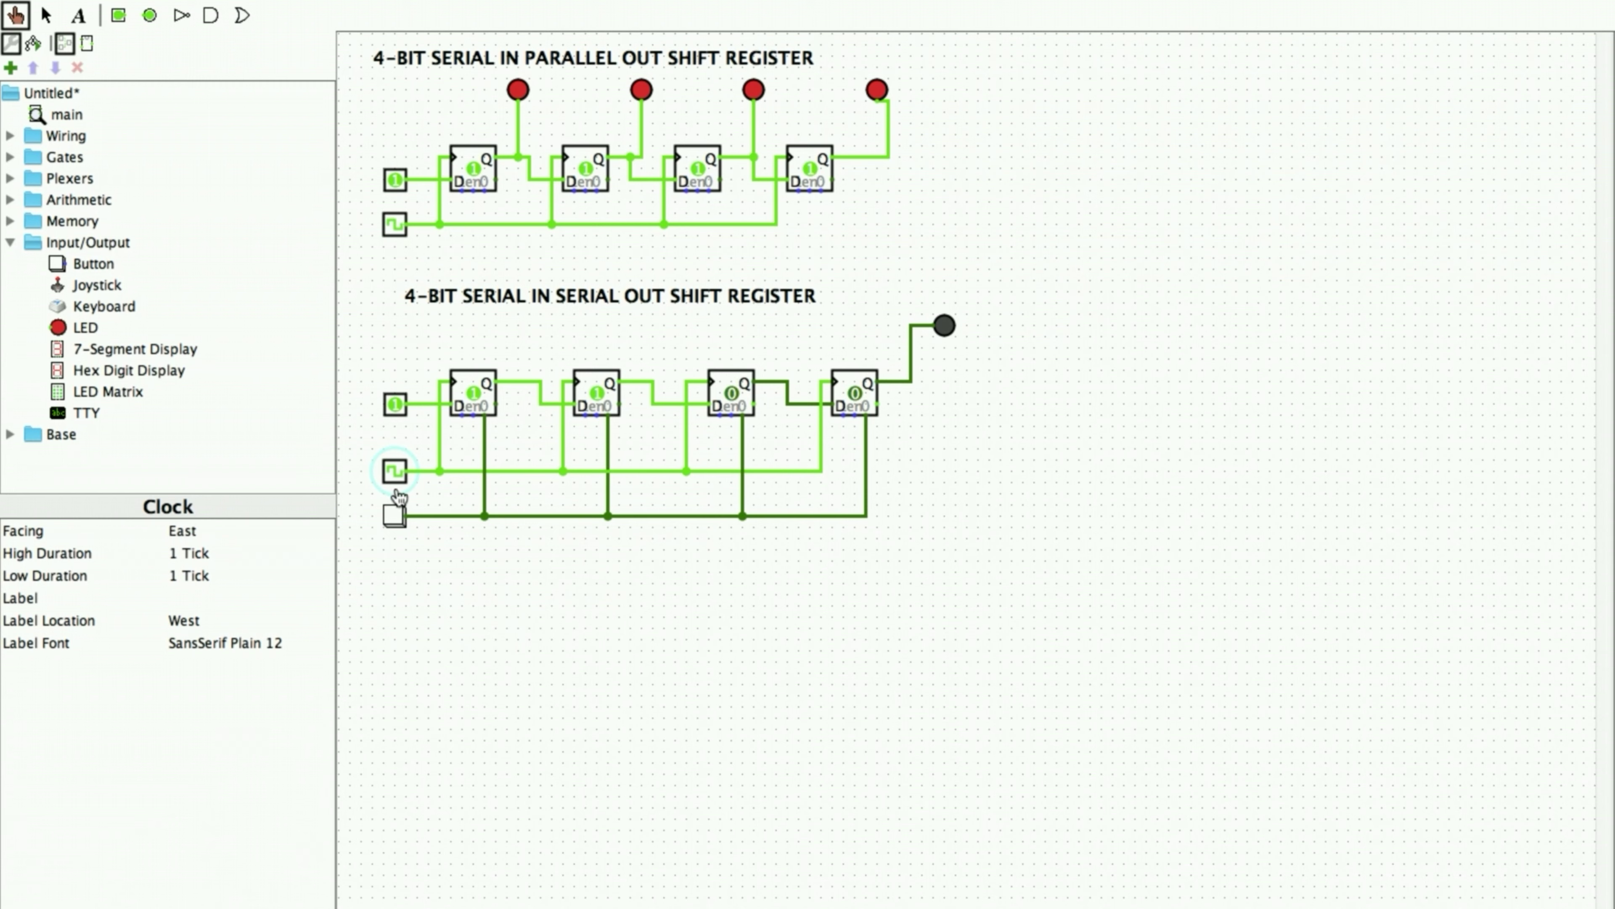
pyautogui.click(395, 474)
pyautogui.click(396, 475)
pyautogui.click(396, 474)
pyautogui.click(395, 474)
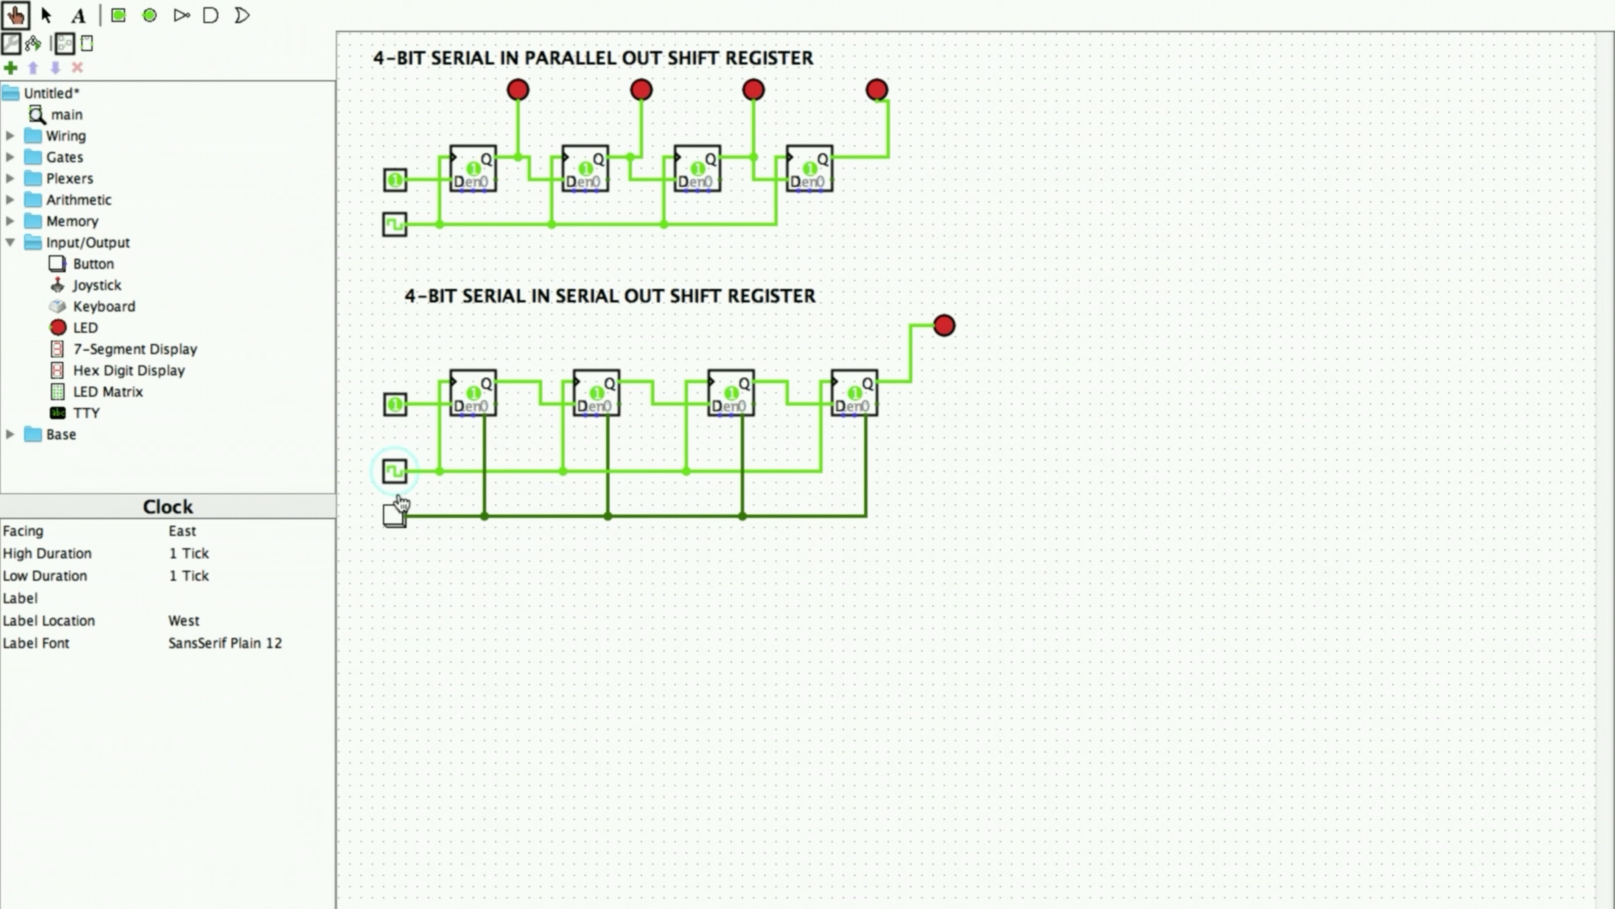
pyautogui.click(395, 515)
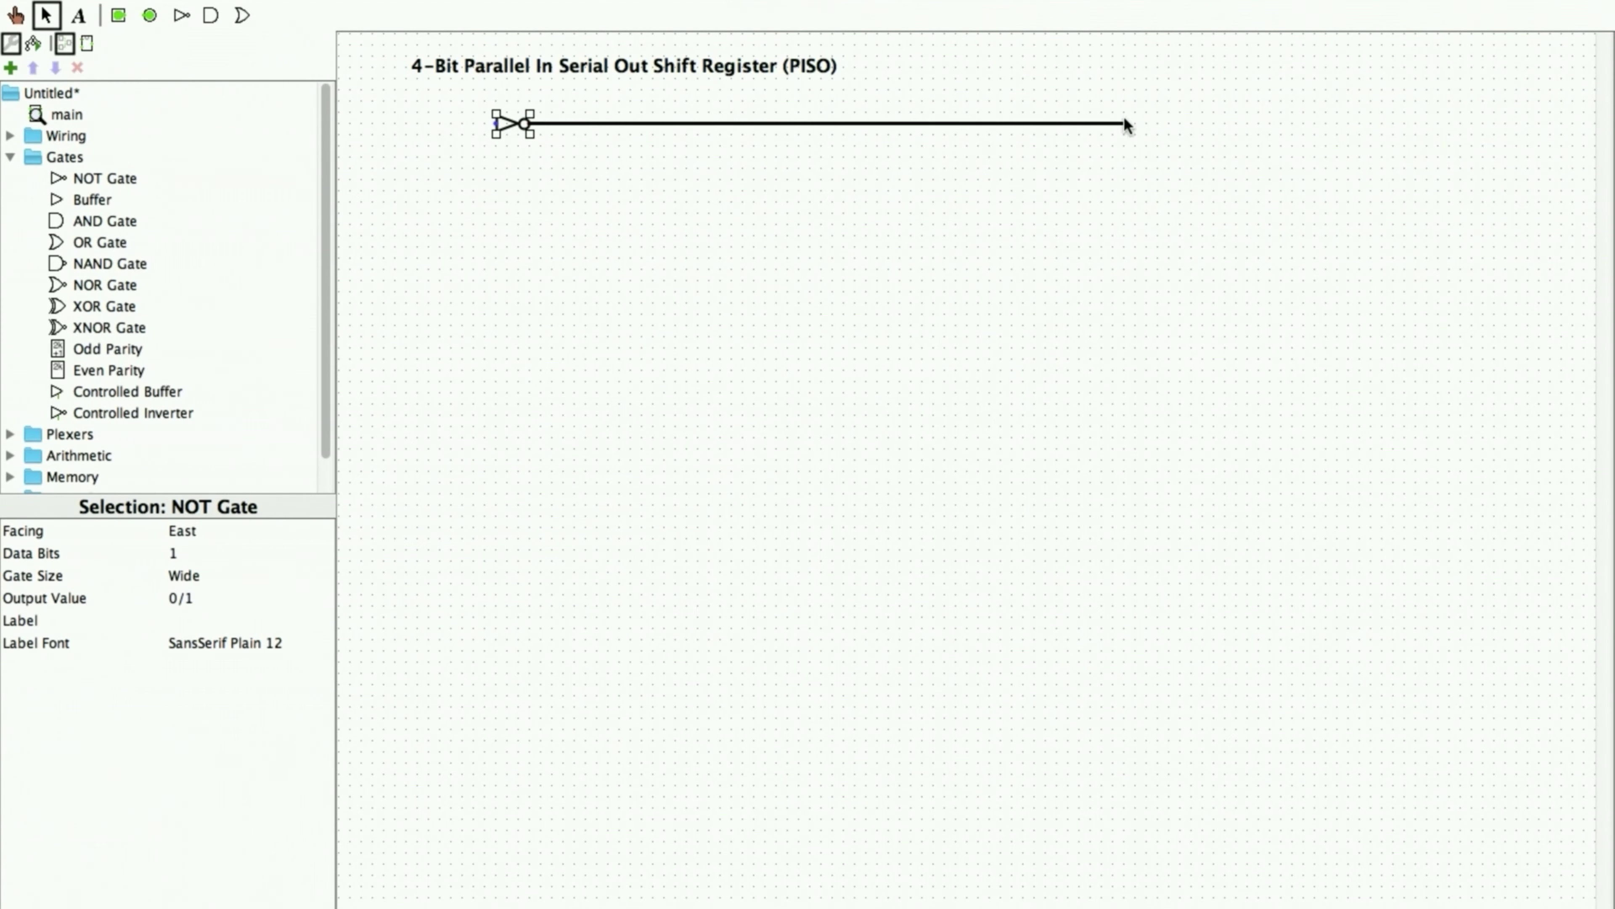
# Step: Branch a second line from the NOT gate's input, and place two south-facing AND gates with a south-facing OR gate beneath them
pyautogui.moveTo(451, 123); pyautogui.dragTo(1125, 157)
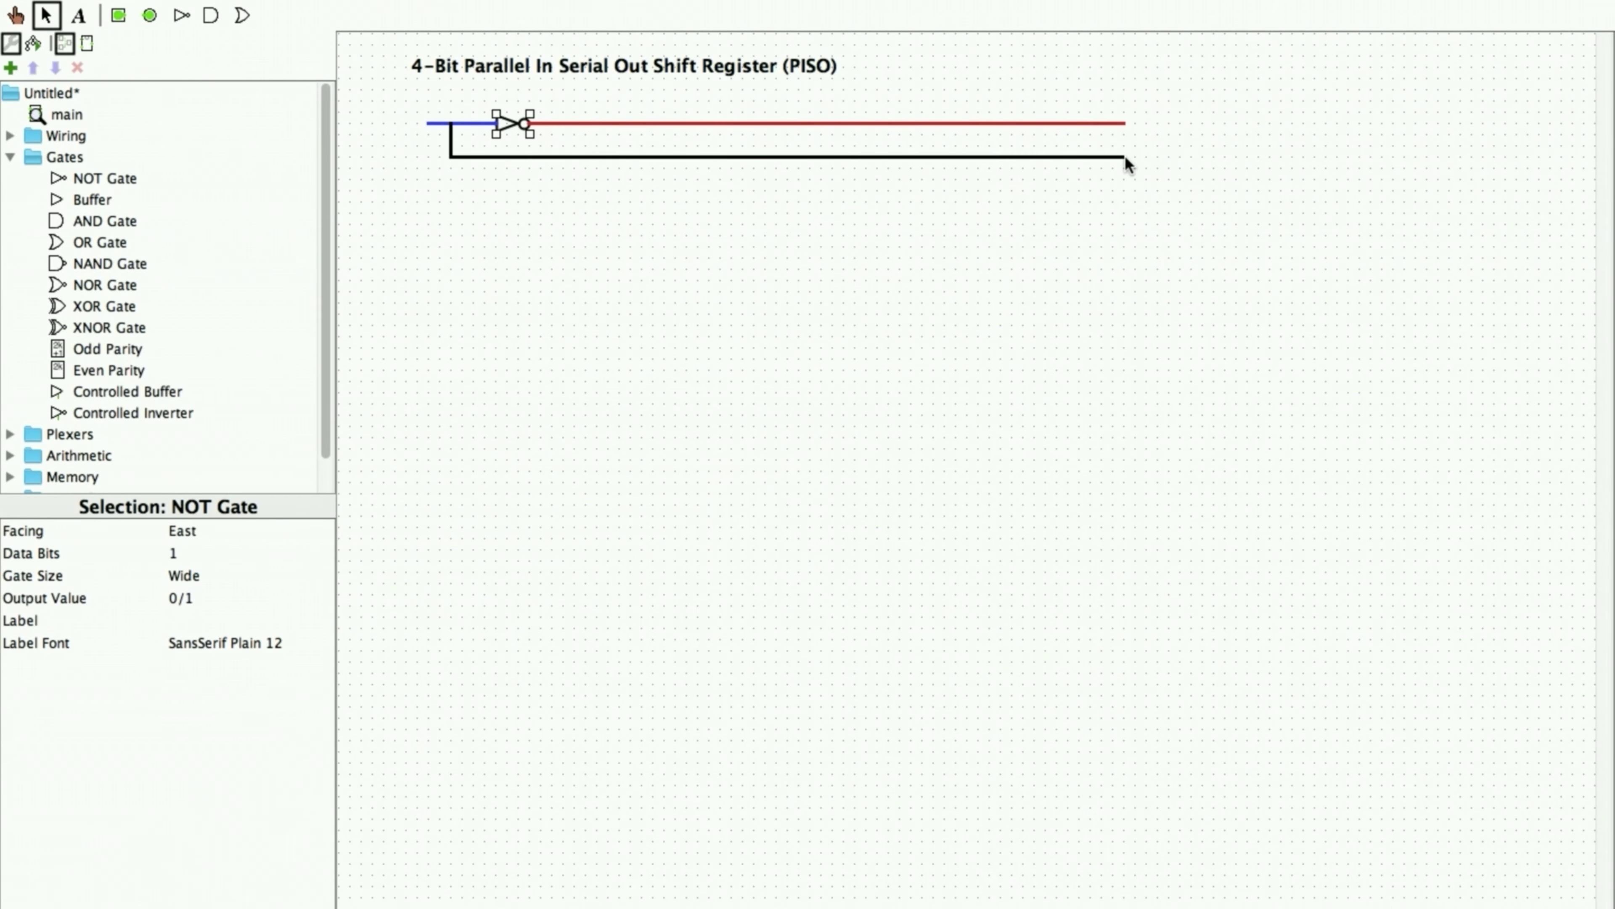
pyautogui.click(1028, 213)
pyautogui.press('Down')
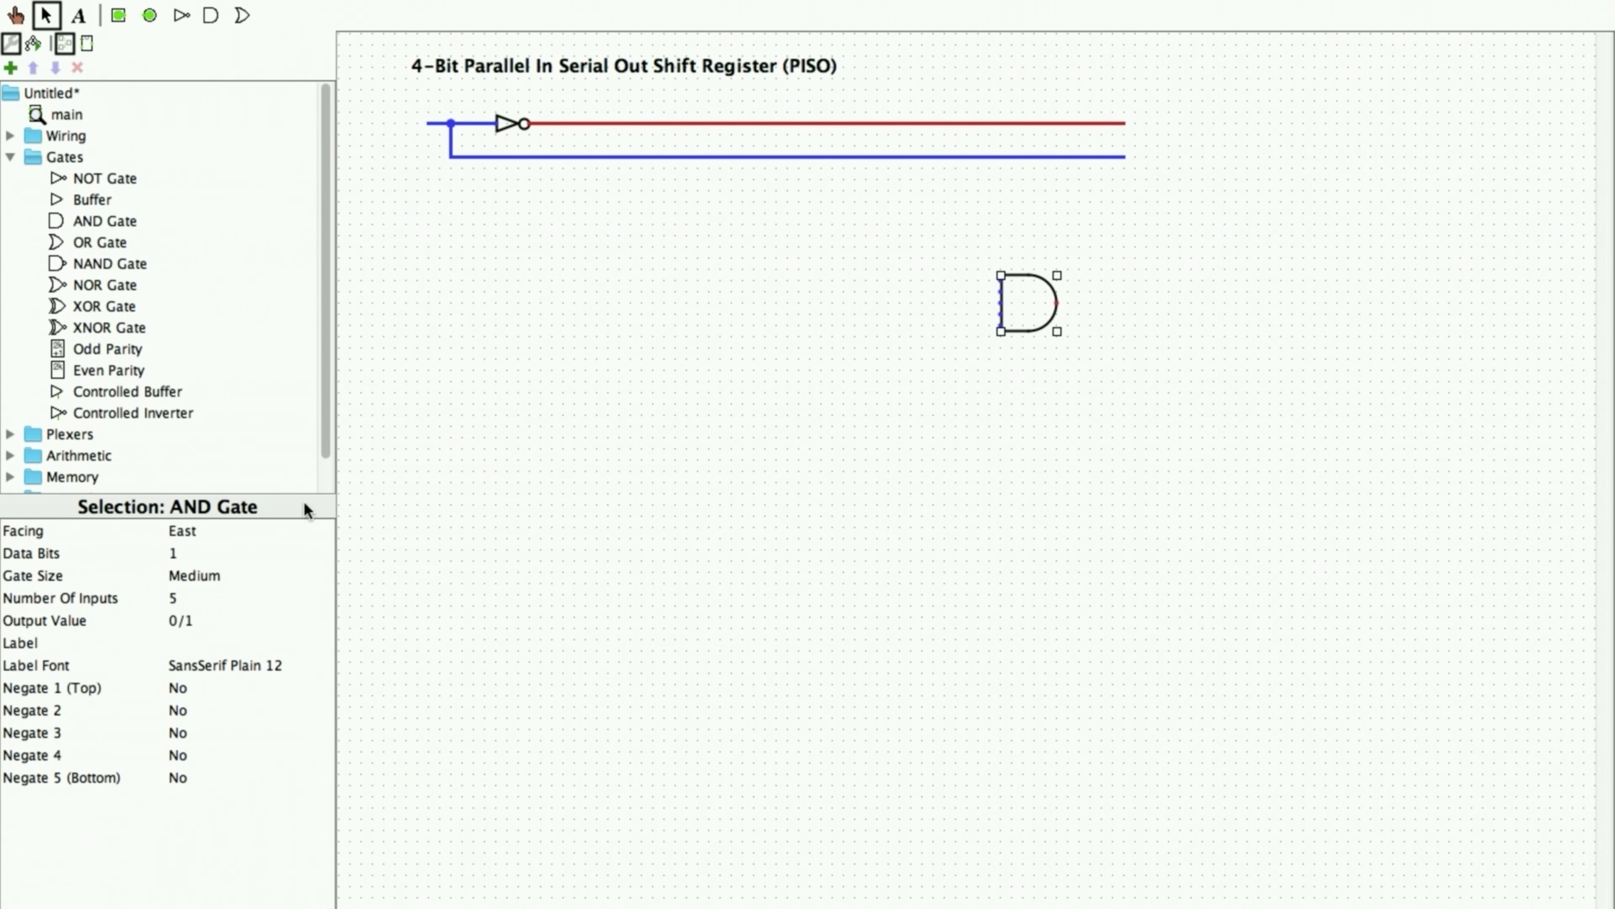
pyautogui.press('Down')
pyautogui.click(1101, 197)
pyautogui.click(243, 14)
pyautogui.click(1134, 298)
pyautogui.press('Down')
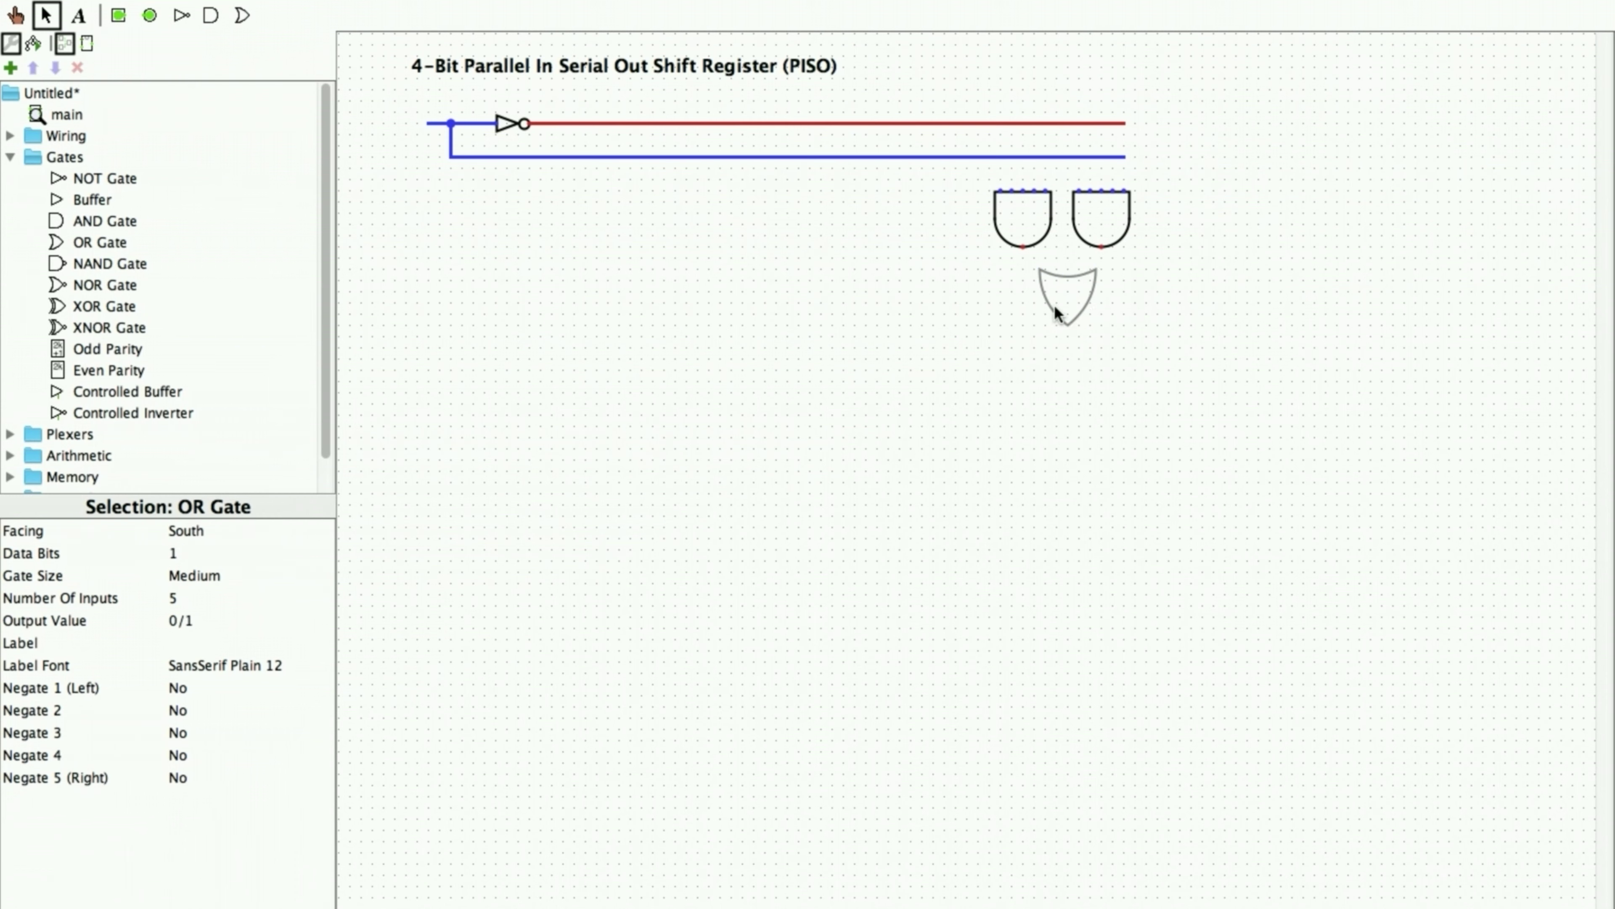
# Step: Duplicate the group of two AND gates and one OR gate twice, lining the copies up to form three groups
pyautogui.moveTo(979, 159); pyautogui.dragTo(1139, 338)
pyautogui.hotkey('ctrl', 'd')
pyautogui.moveTo(1031, 217); pyautogui.dragTo(667, 231)
pyautogui.hotkey('ctrl', 'd')
# Step: Place a row of four D Flip-Flops below the gate groups and extend a wire from the last one's Q output
pyautogui.click(10, 156)
pyautogui.click(10, 220)
pyautogui.click(108, 242)
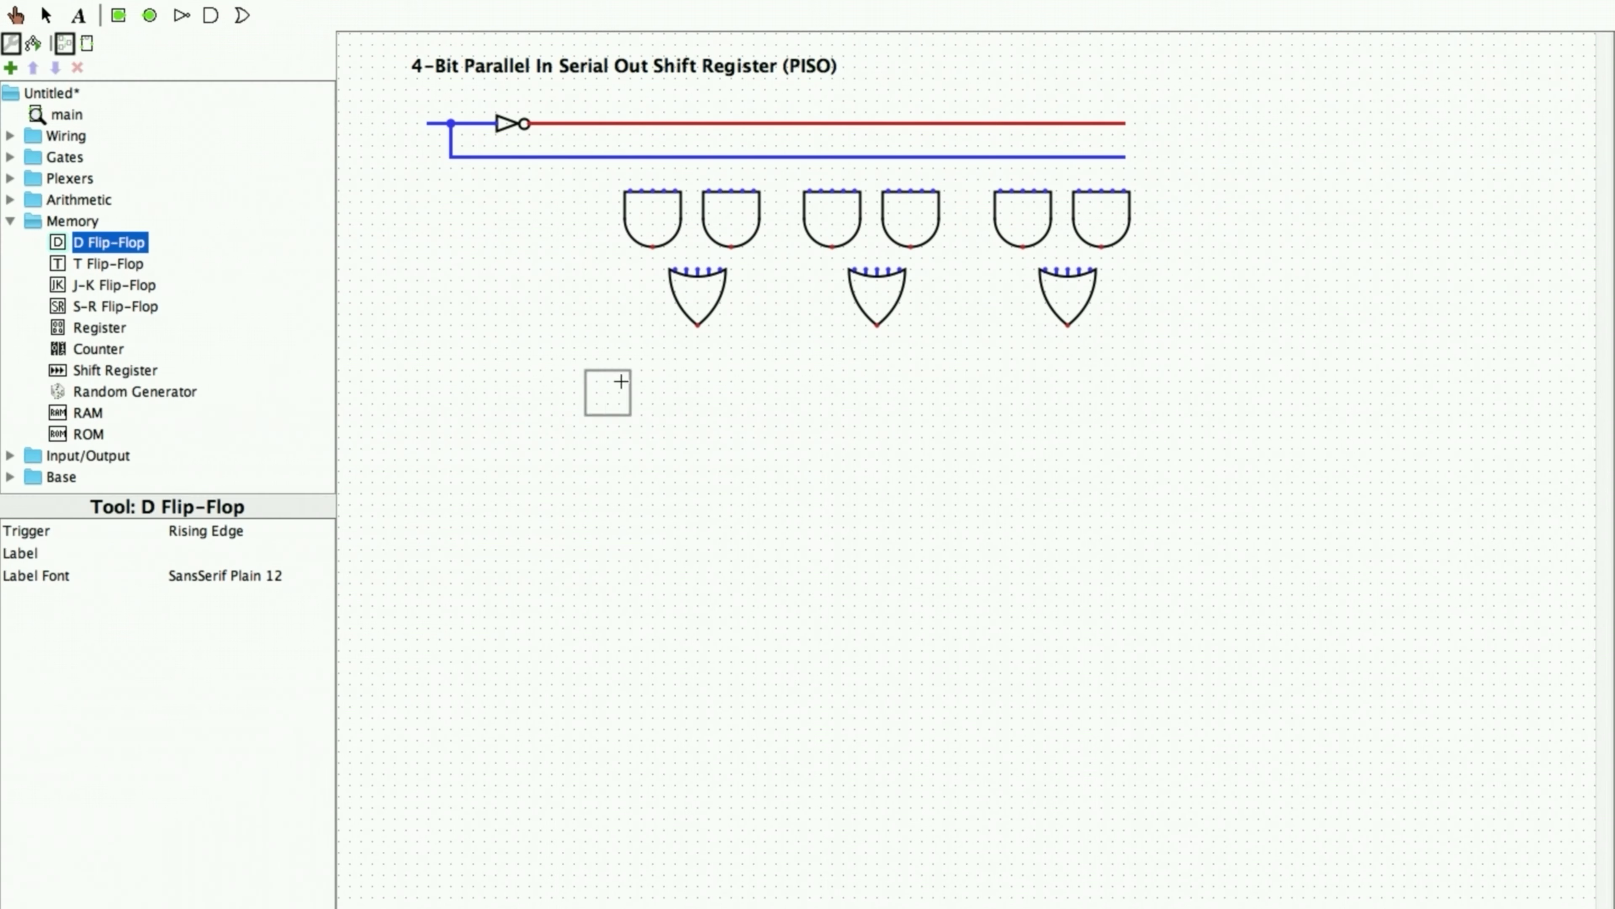
pyautogui.click(592, 351)
pyautogui.click(783, 352)
pyautogui.click(974, 341)
pyautogui.click(1165, 341)
pyautogui.hotkey('ctrl', '2')
pyautogui.moveTo(1169, 347); pyautogui.dragTo(1249, 348)
pyautogui.click(10, 220)
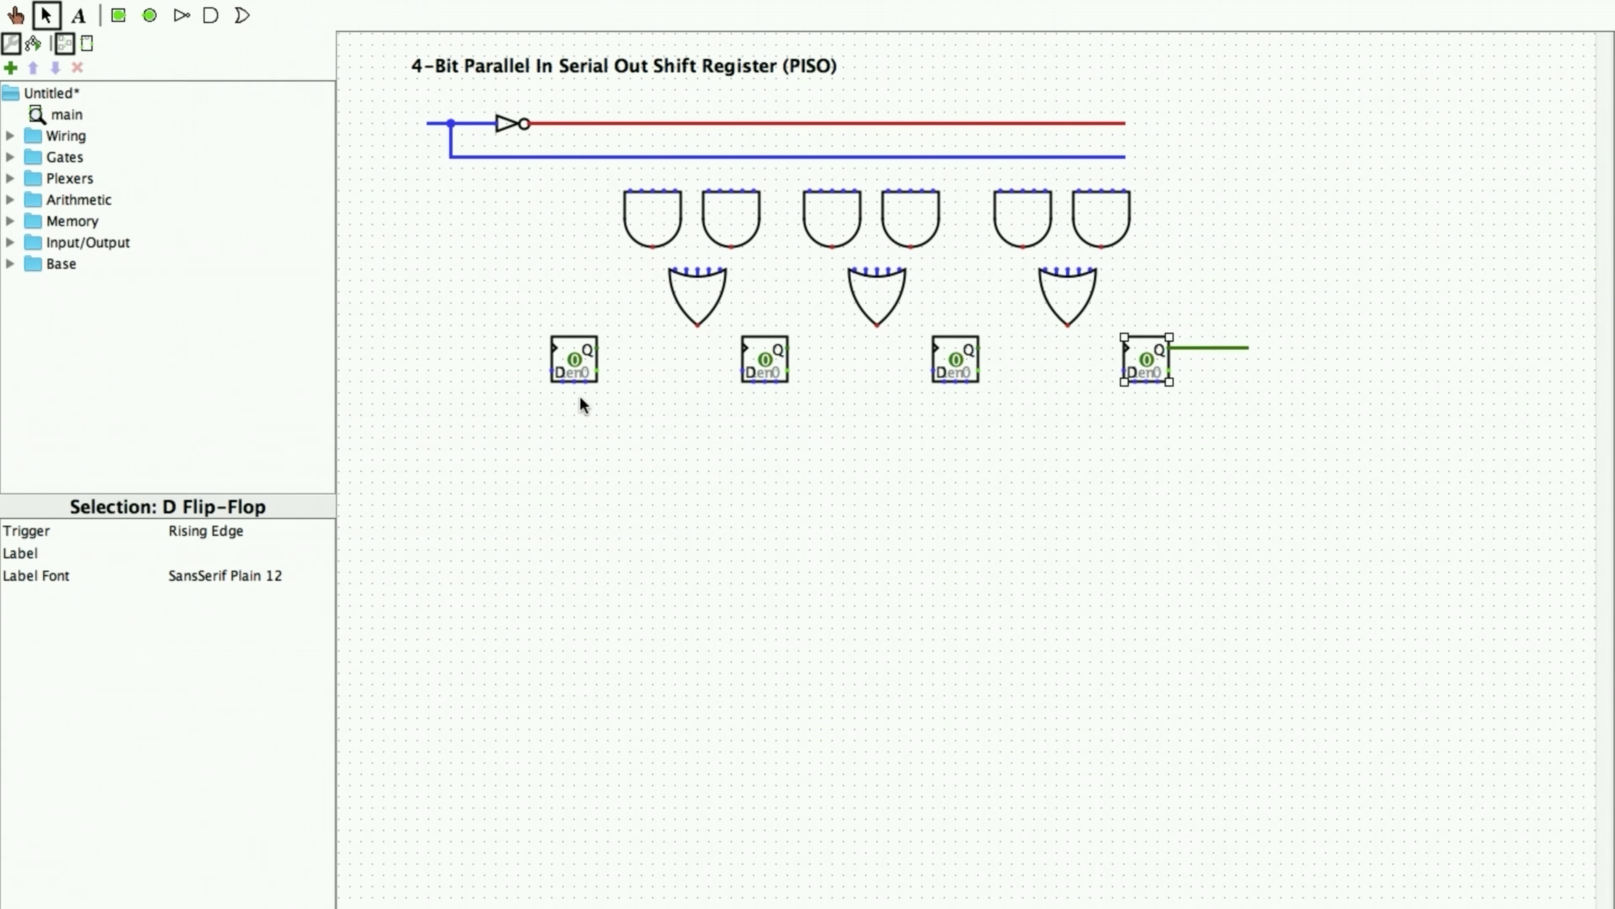
# Step: Run a line from the first flip-flop's D input up past the select lines, and wire each OR output to the following D input
pyautogui.moveTo(588, 371)
pyautogui.mouseDown()
pyautogui.moveTo(611, 371)
pyautogui.moveTo(552, 111)
pyautogui.mouseUp()
pyautogui.moveTo(697, 325); pyautogui.dragTo(742, 369)
pyautogui.moveTo(877, 325); pyautogui.dragTo(933, 369)
pyautogui.moveTo(1068, 324); pyautogui.dragTo(1123, 369)
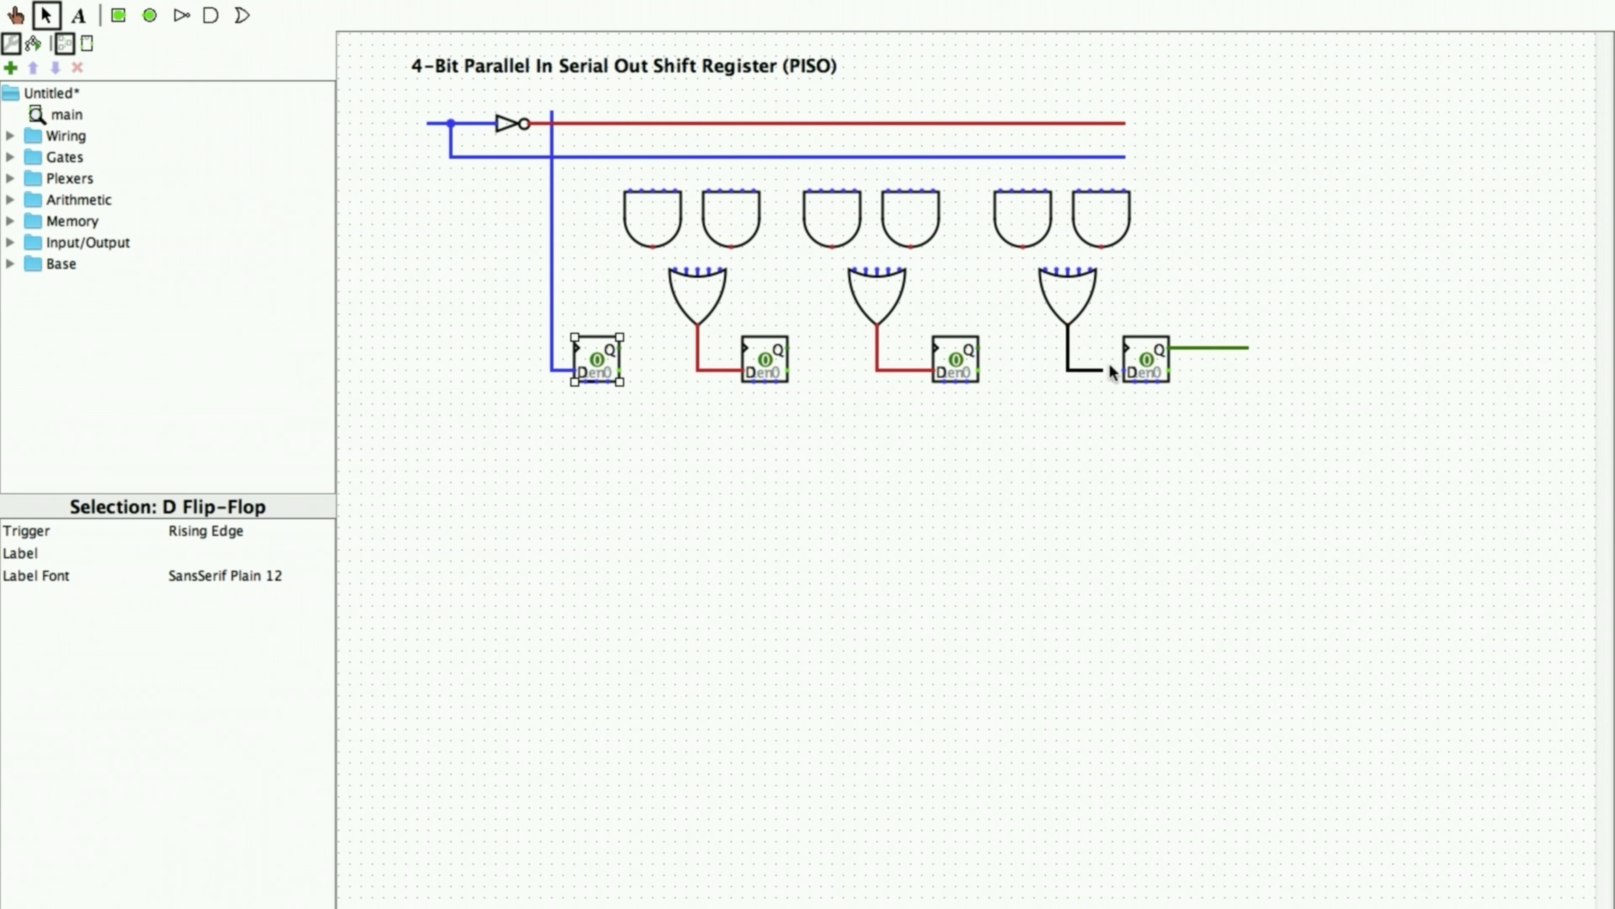
# Step: Wire the outputs of both AND gates in each group to the inputs of the OR gate below them
pyautogui.moveTo(832, 247)
pyautogui.mouseDown()
pyautogui.moveTo(855, 271)
pyautogui.moveTo(900, 271)
pyautogui.mouseUp()
pyautogui.moveTo(1023, 247)
pyautogui.mouseDown()
pyautogui.moveTo(1048, 273)
pyautogui.moveTo(1090, 270)
pyautogui.mouseUp()
pyautogui.moveTo(652, 247); pyautogui.dragTo(675, 271)
pyautogui.moveTo(732, 247); pyautogui.dragTo(719, 271)
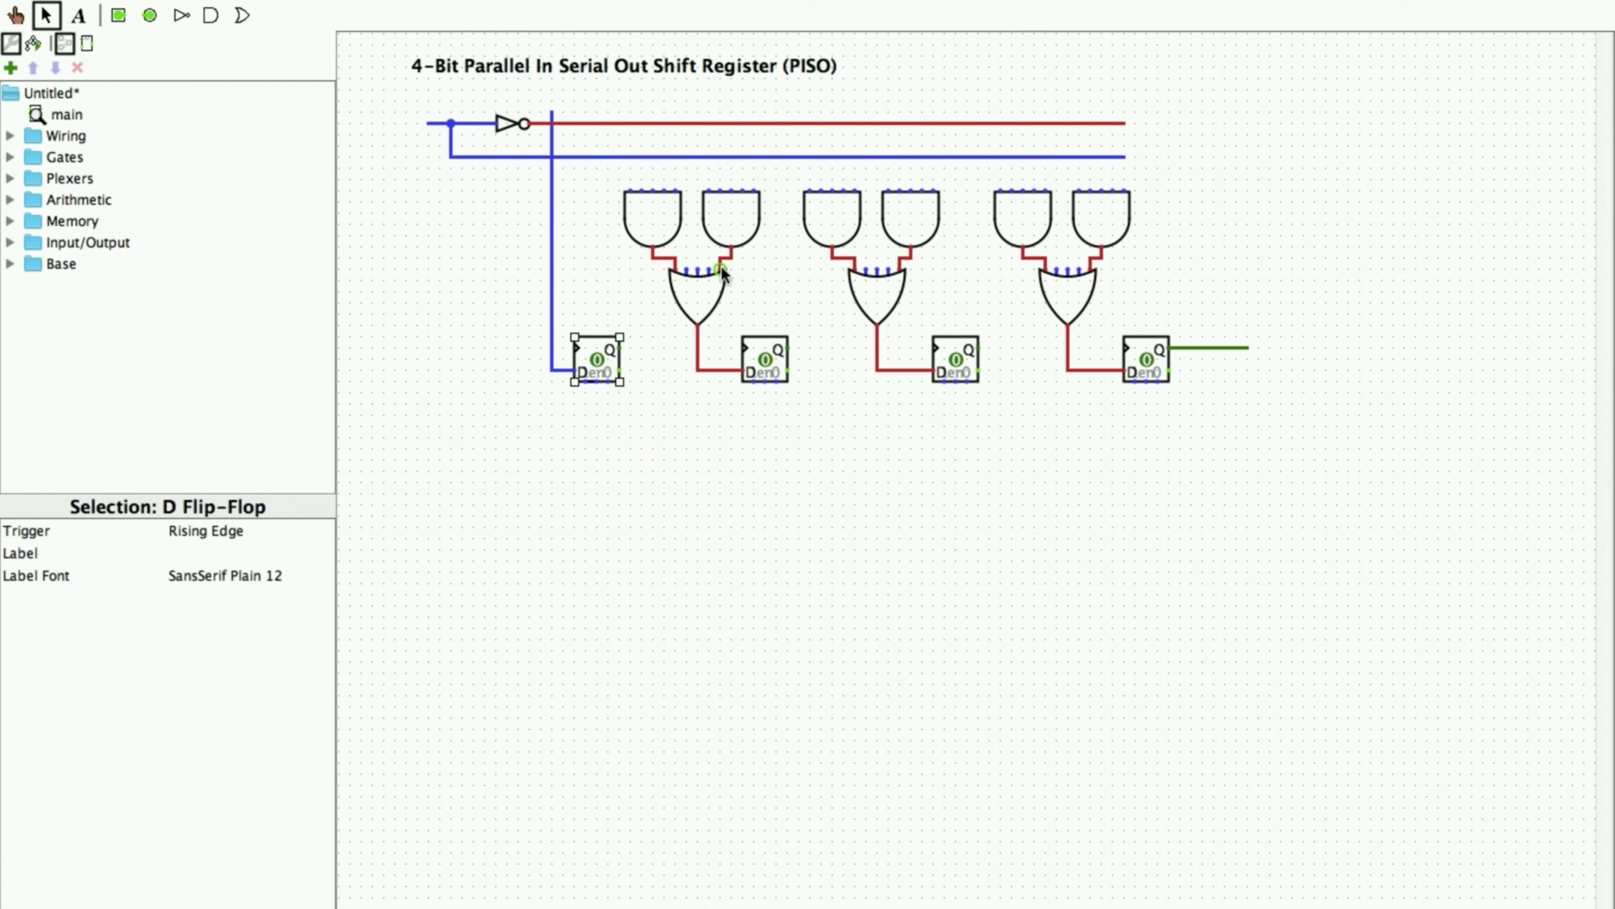
# Step: Run a data line up from each group's right AND gate and place south-facing input pins on top of all four data lines
pyautogui.moveTo(754, 191); pyautogui.dragTo(753, 112)
pyautogui.moveTo(933, 191); pyautogui.dragTo(933, 112)
pyautogui.moveTo(1124, 191); pyautogui.dragTo(1124, 111)
pyautogui.hotkey('ctrl', '4')
pyautogui.click(552, 100)
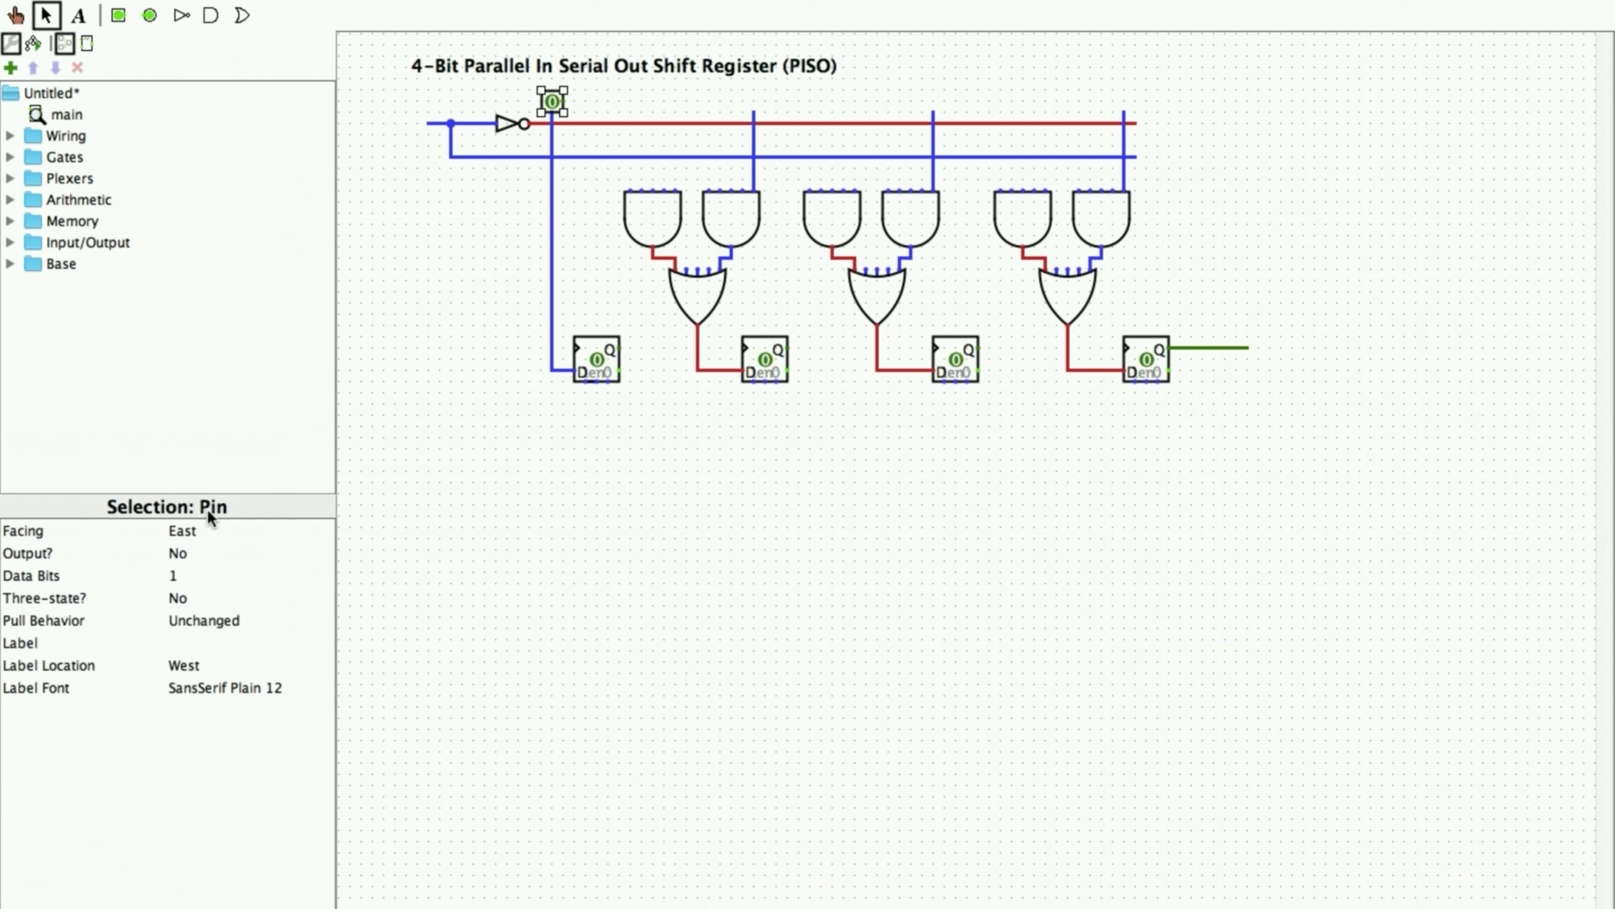
pyautogui.press('Down')
pyautogui.click(753, 101)
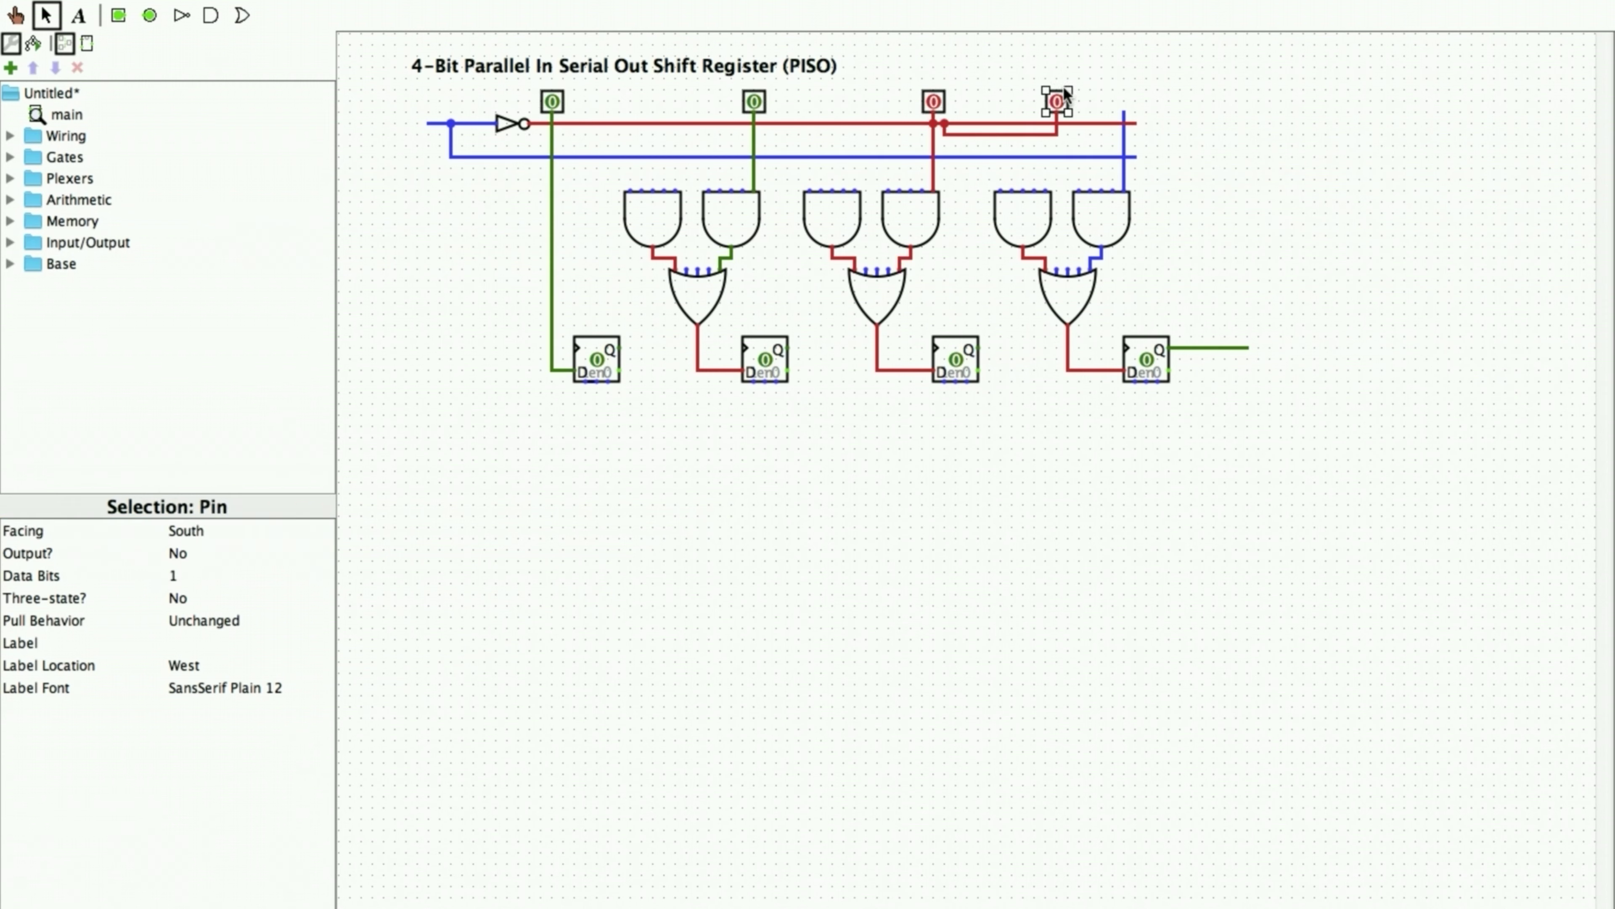
pyautogui.click(938, 102)
pyautogui.click(1124, 100)
# Step: Place an LED at the end of the last flip-flop's Q output wire
pyautogui.click(11, 242)
pyautogui.click(57, 327)
pyautogui.click(1257, 347)
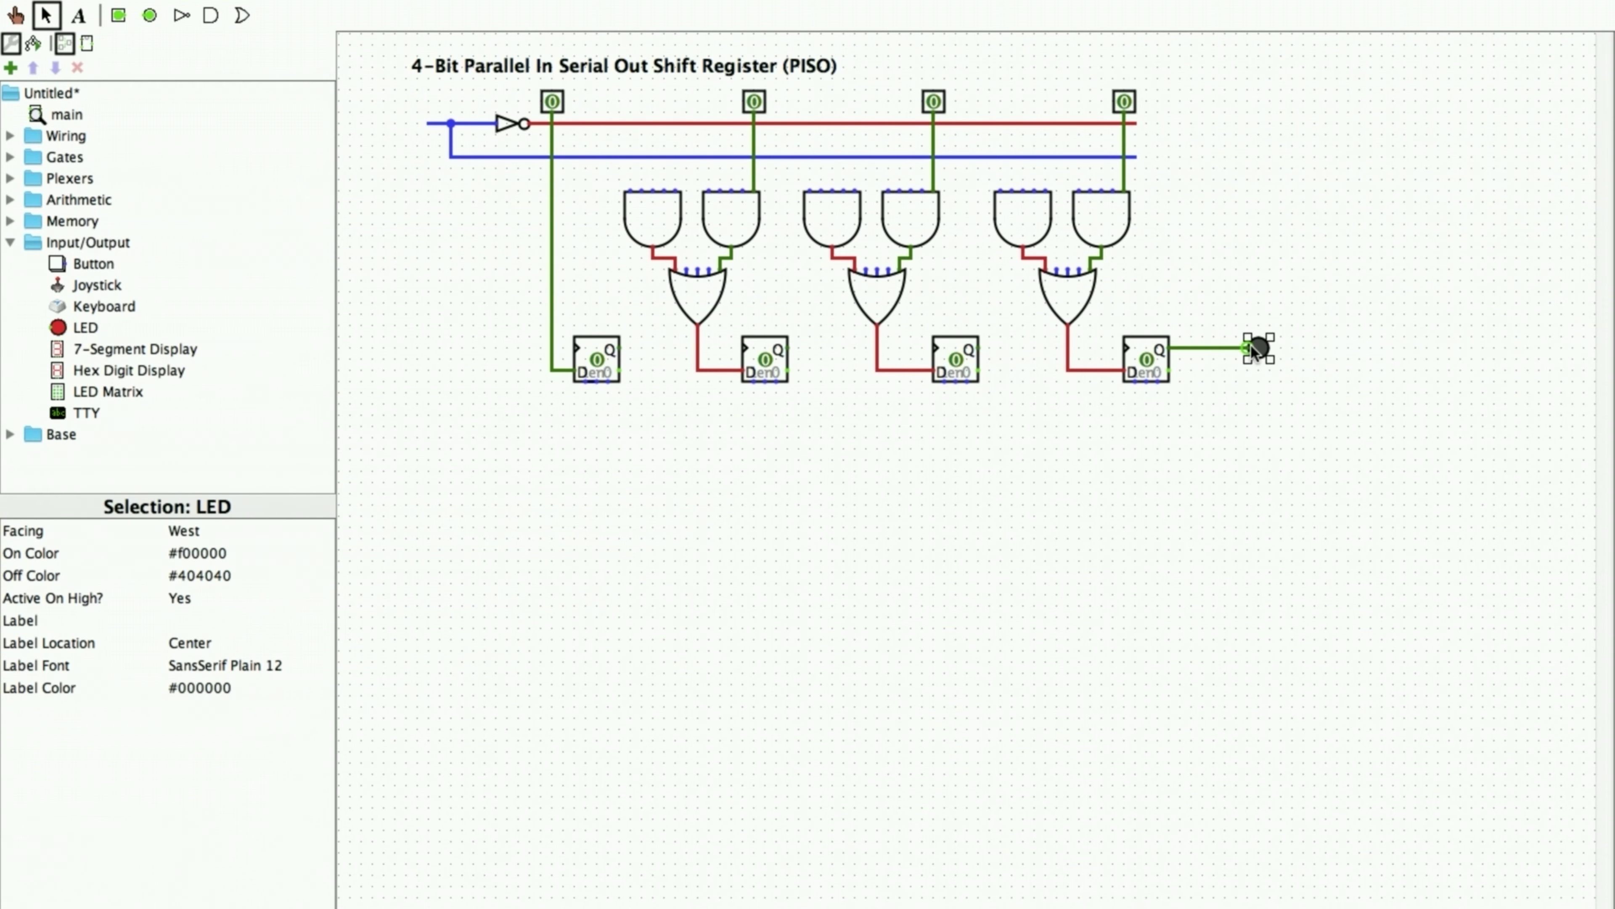
# Step: Wire the Q output of each of the first three flip-flops to the left AND gate of the following group
pyautogui.moveTo(620, 347)
pyautogui.mouseDown()
pyautogui.moveTo(630, 268)
pyautogui.moveTo(608, 180)
pyautogui.mouseUp()
pyautogui.moveTo(607, 180); pyautogui.dragTo(630, 191)
pyautogui.moveTo(788, 350); pyautogui.dragTo(799, 180)
pyautogui.moveTo(799, 180); pyautogui.dragTo(808, 191)
pyautogui.moveTo(980, 349); pyautogui.dragTo(989, 180)
pyautogui.moveTo(990, 180); pyautogui.dragTo(999, 191)
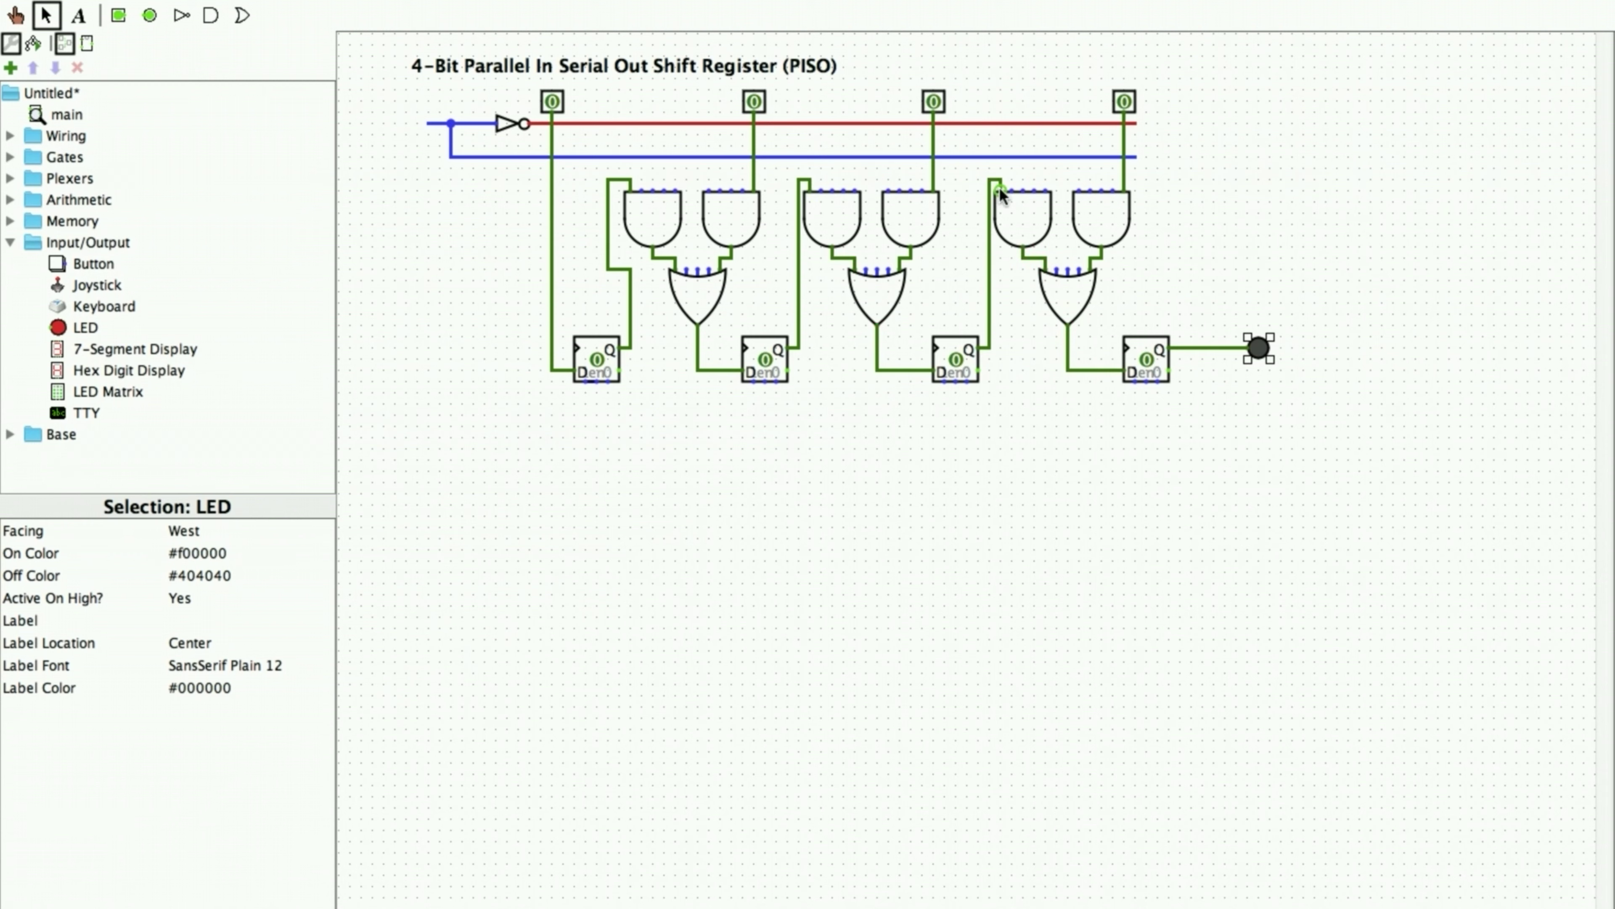
# Step: Wire the direct select line to the left AND gates and the inverted line to the right ones, and feed them from a Button
pyautogui.moveTo(676, 191); pyautogui.dragTo(675, 156)
pyautogui.moveTo(709, 191); pyautogui.dragTo(709, 123)
pyautogui.moveTo(854, 191); pyautogui.dragTo(854, 156)
pyautogui.moveTo(889, 191); pyautogui.dragTo(889, 123)
pyautogui.moveTo(1137, 157); pyautogui.dragTo(1045, 191)
pyautogui.moveTo(1137, 122); pyautogui.dragTo(1080, 191)
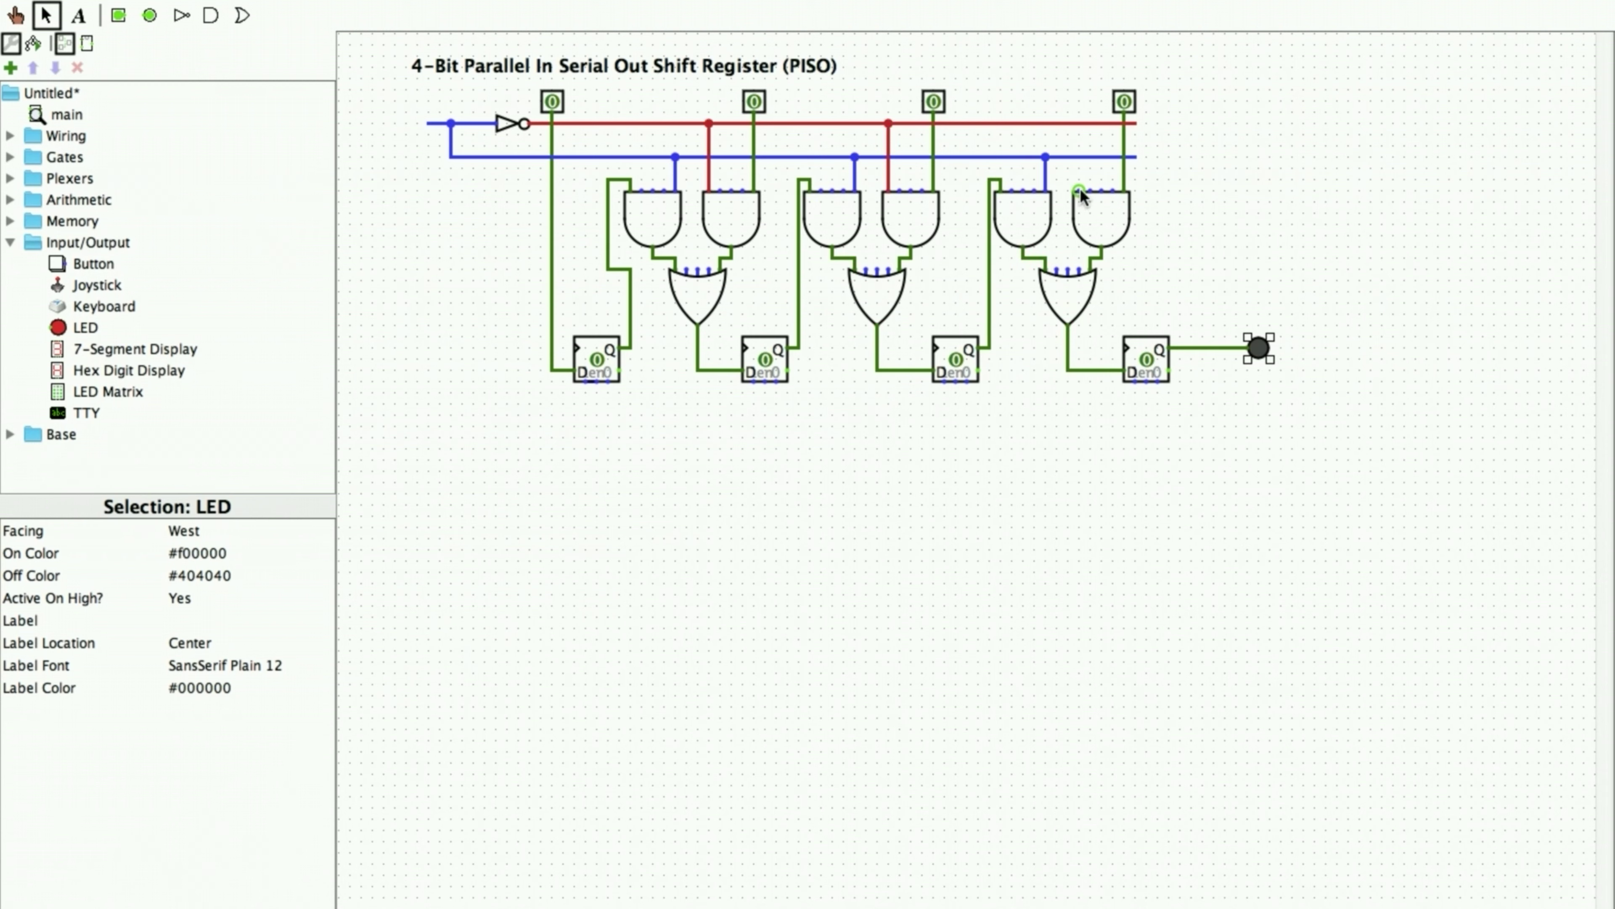
pyautogui.click(94, 263)
pyautogui.click(427, 123)
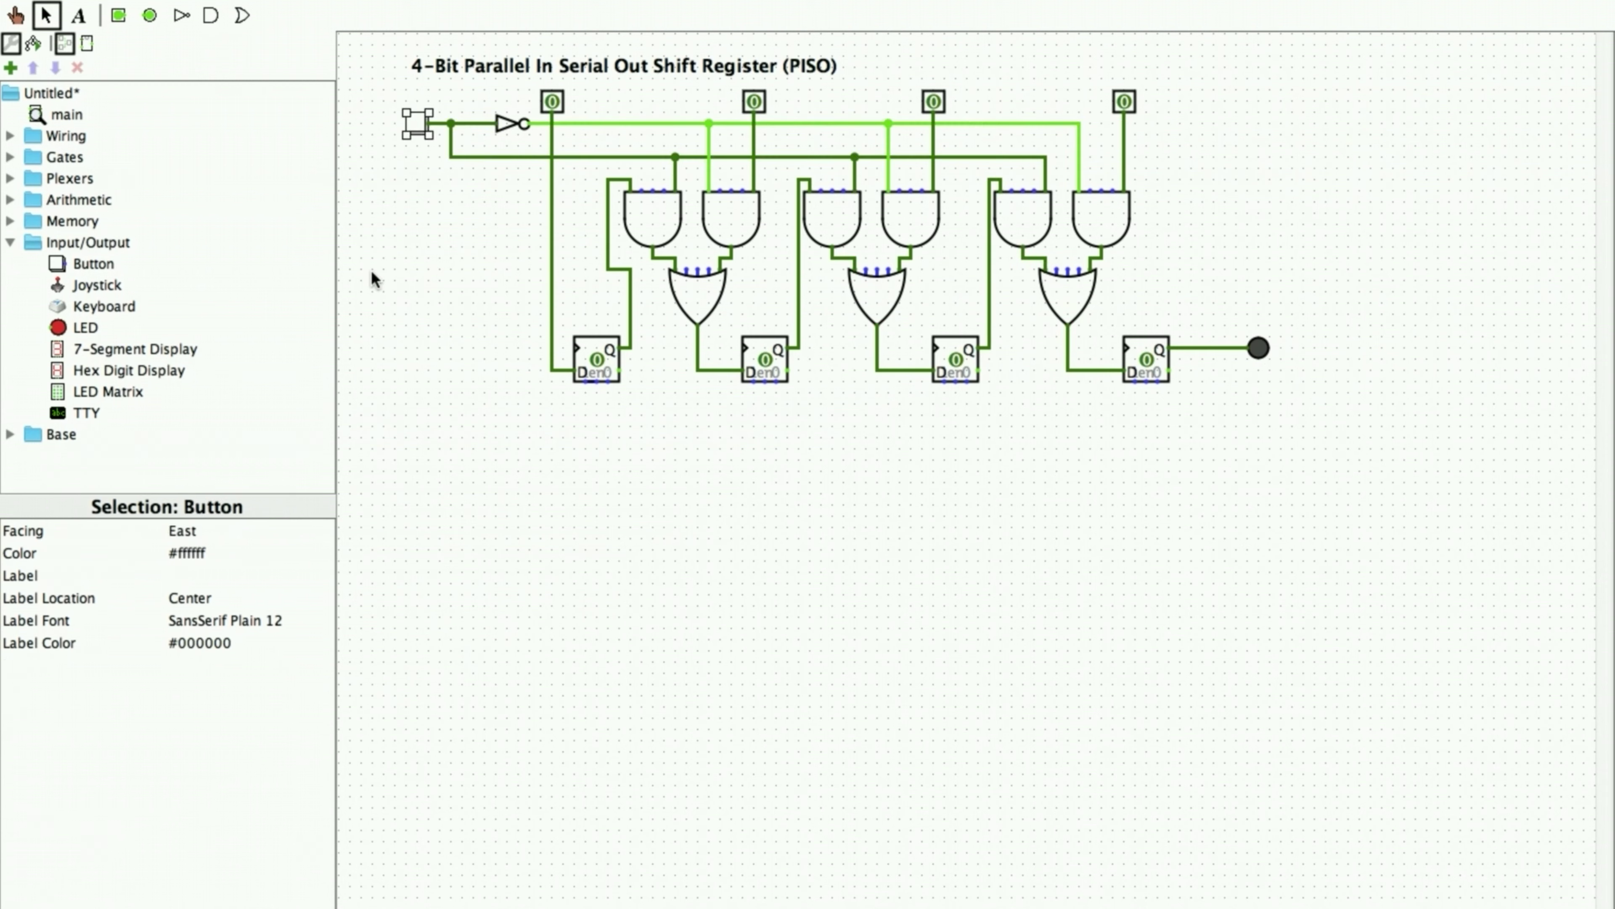
# Step: Place a Clock below the first flip-flop and wire it to the clock inputs of all four flip-flops
pyautogui.click(10, 242)
pyautogui.click(10, 135)
pyautogui.click(90, 263)
pyautogui.click(507, 414)
pyautogui.moveTo(522, 415)
pyautogui.mouseDown()
pyautogui.moveTo(1113, 415)
pyautogui.moveTo(1124, 349)
pyautogui.mouseUp()
pyautogui.moveTo(910, 415); pyautogui.dragTo(934, 349)
pyautogui.moveTo(743, 348); pyautogui.dragTo(732, 415)
pyautogui.moveTo(574, 349); pyautogui.dragTo(542, 417)
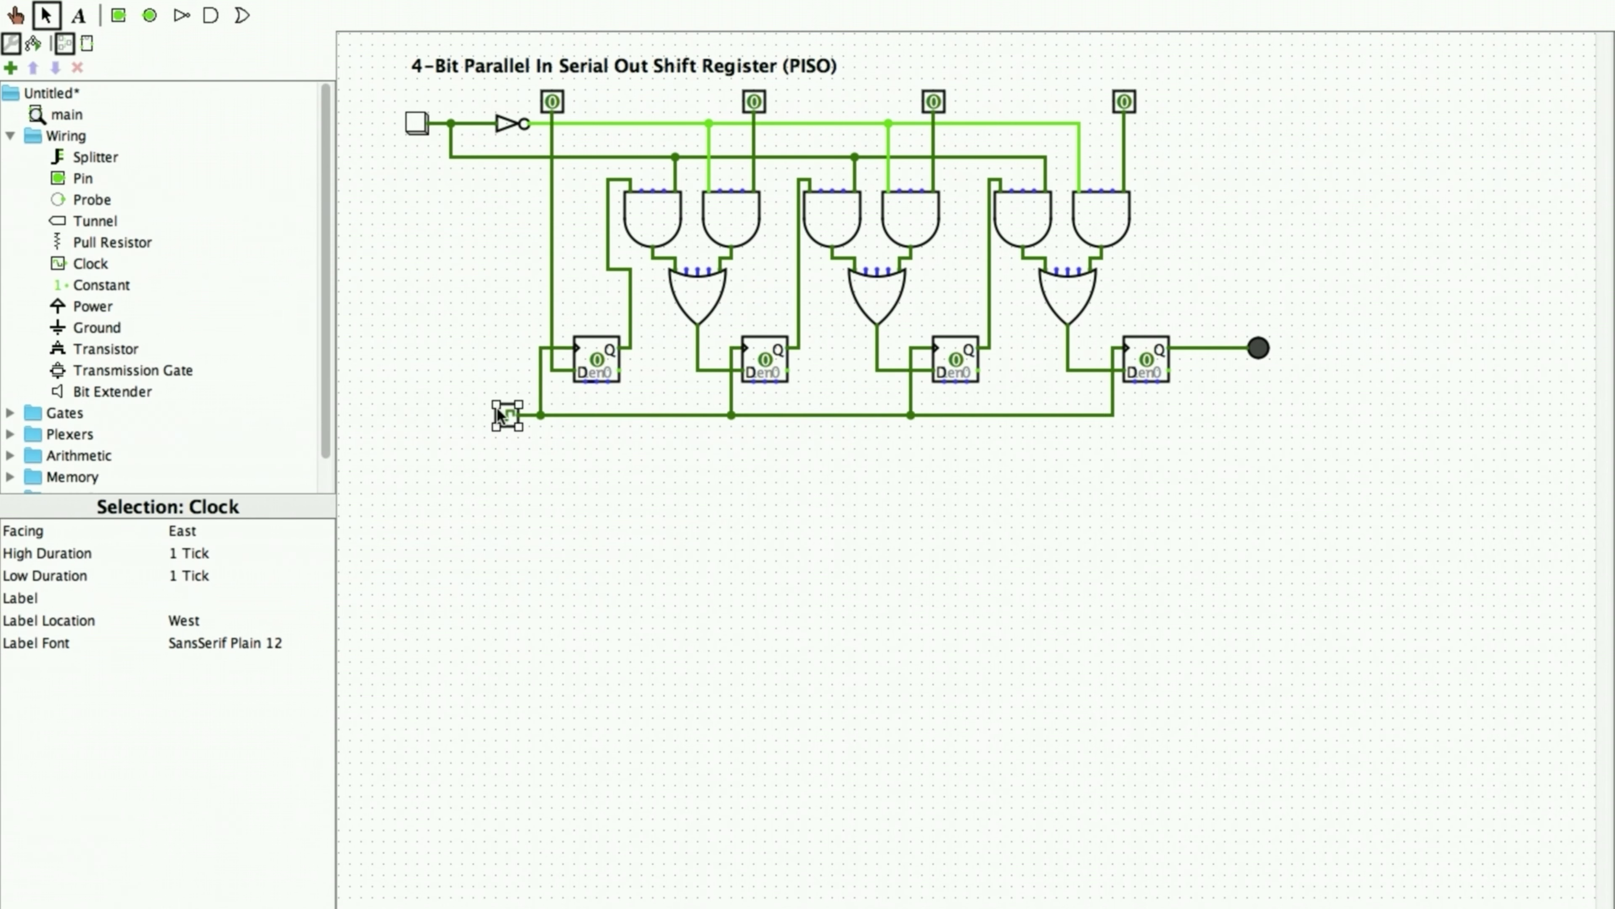
# Step: Set input pins D3 and D1 to 1 and pulse CLK once to load the parallel data into the flip-flops
pyautogui.click(15, 15)
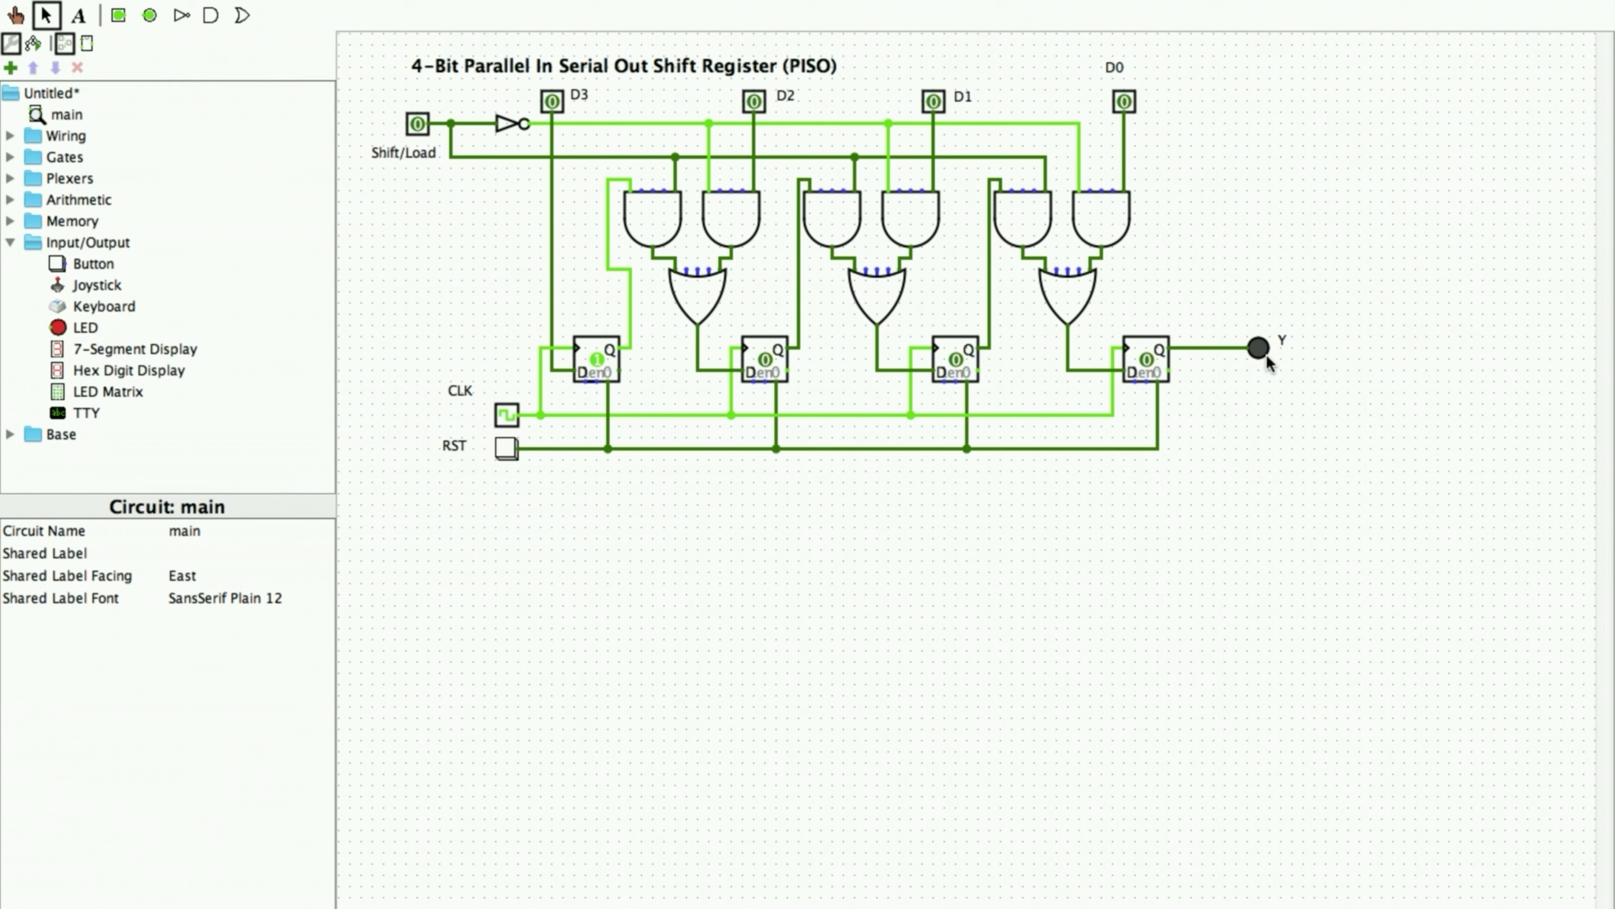
pyautogui.click(16, 16)
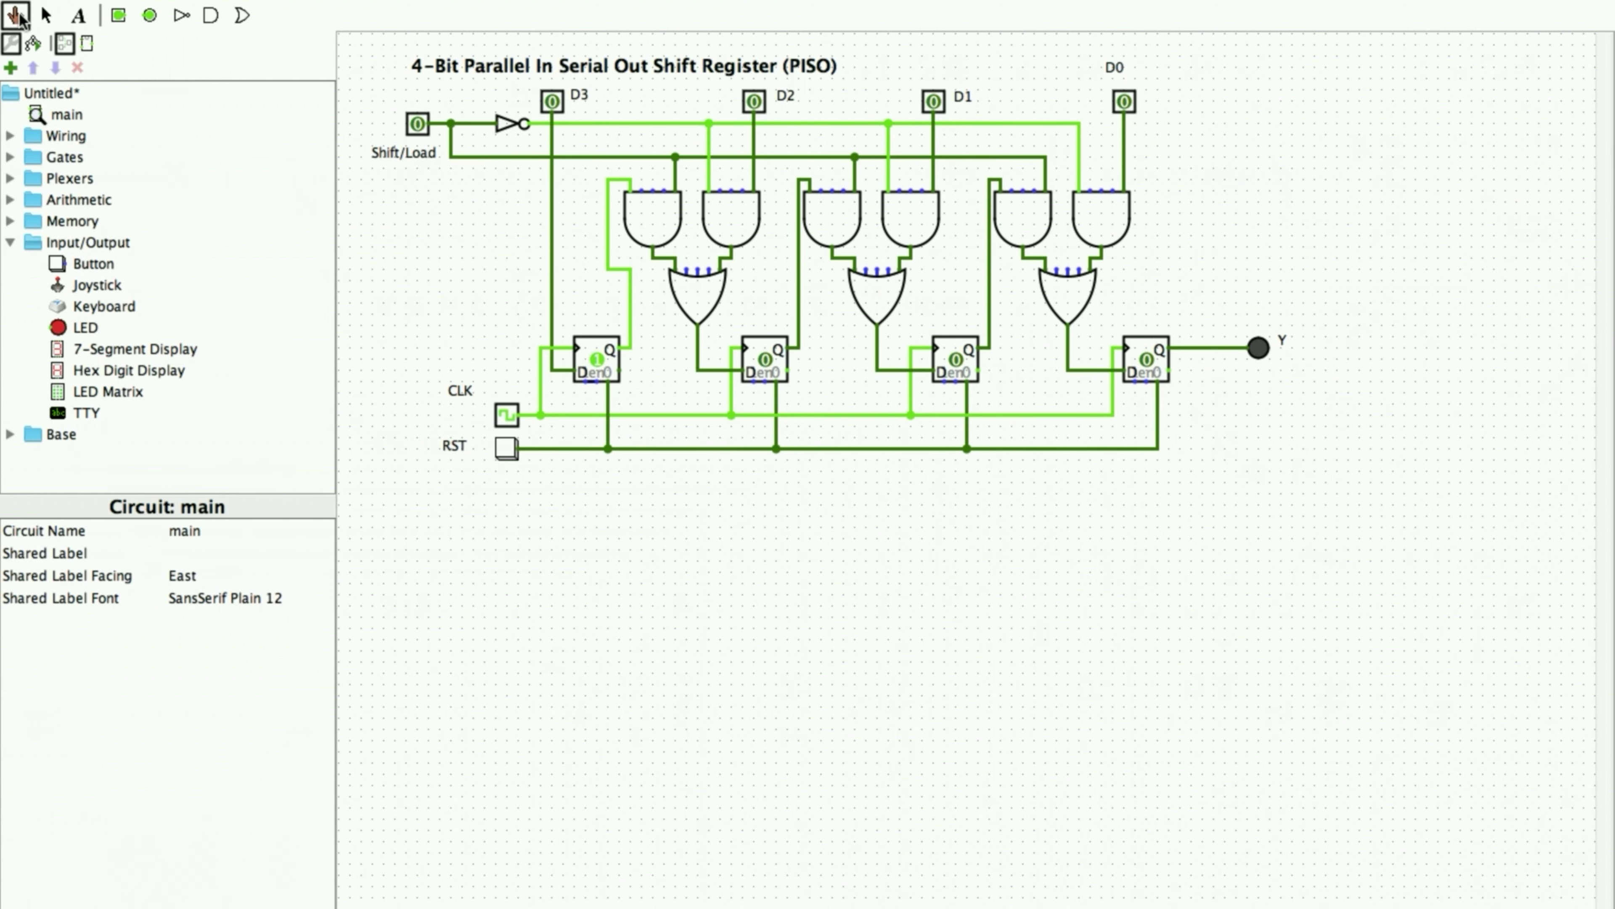
pyautogui.click(553, 102)
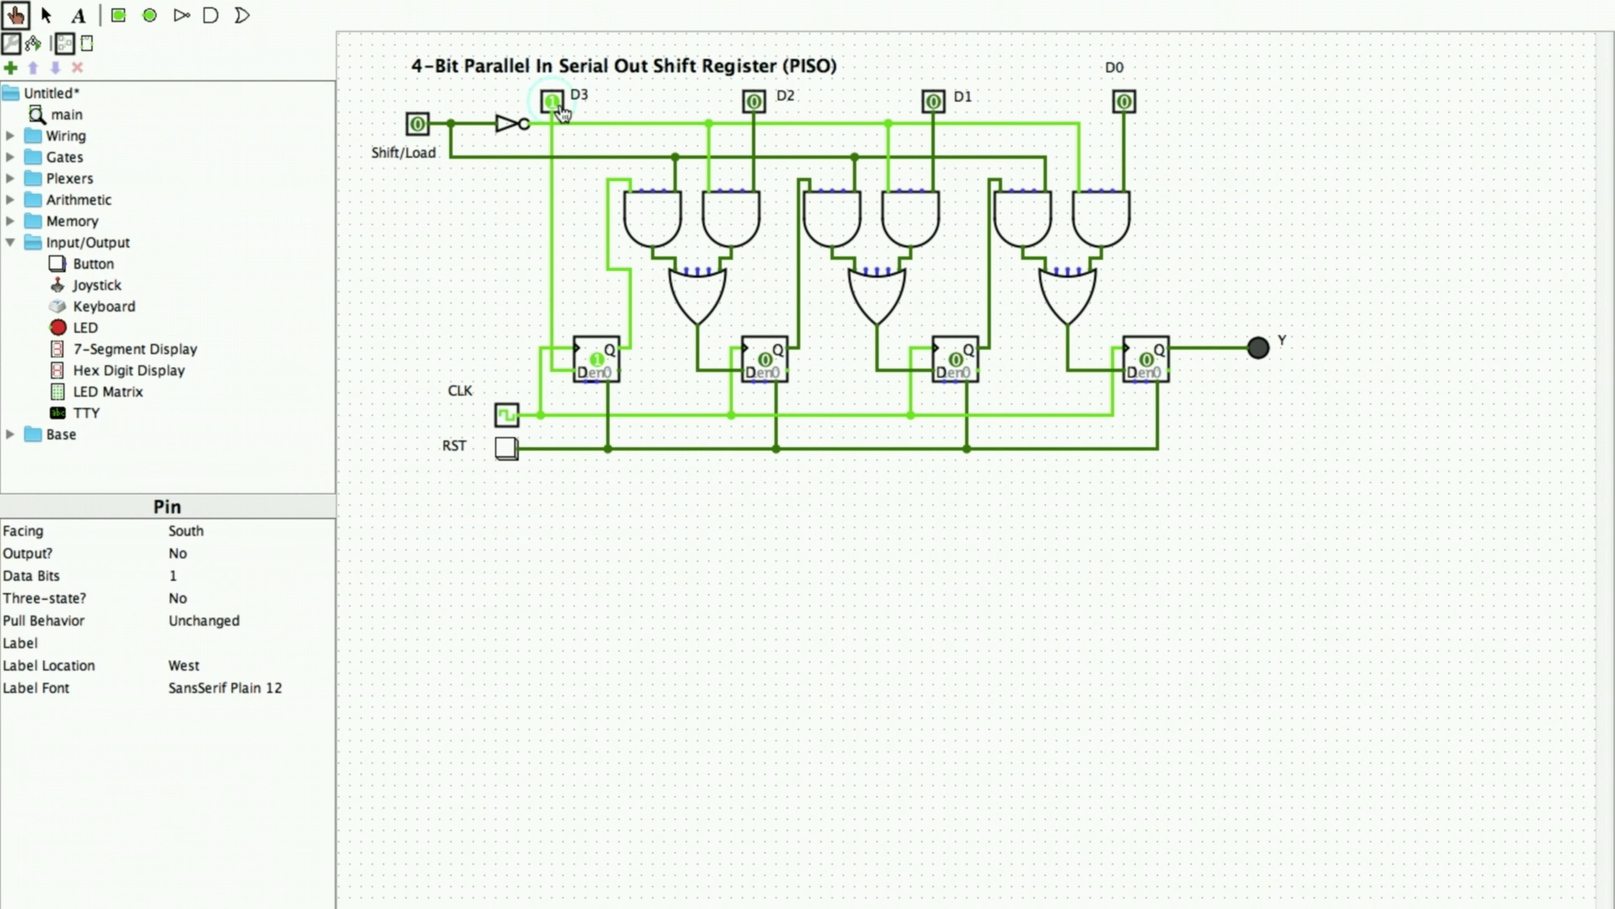
pyautogui.click(933, 102)
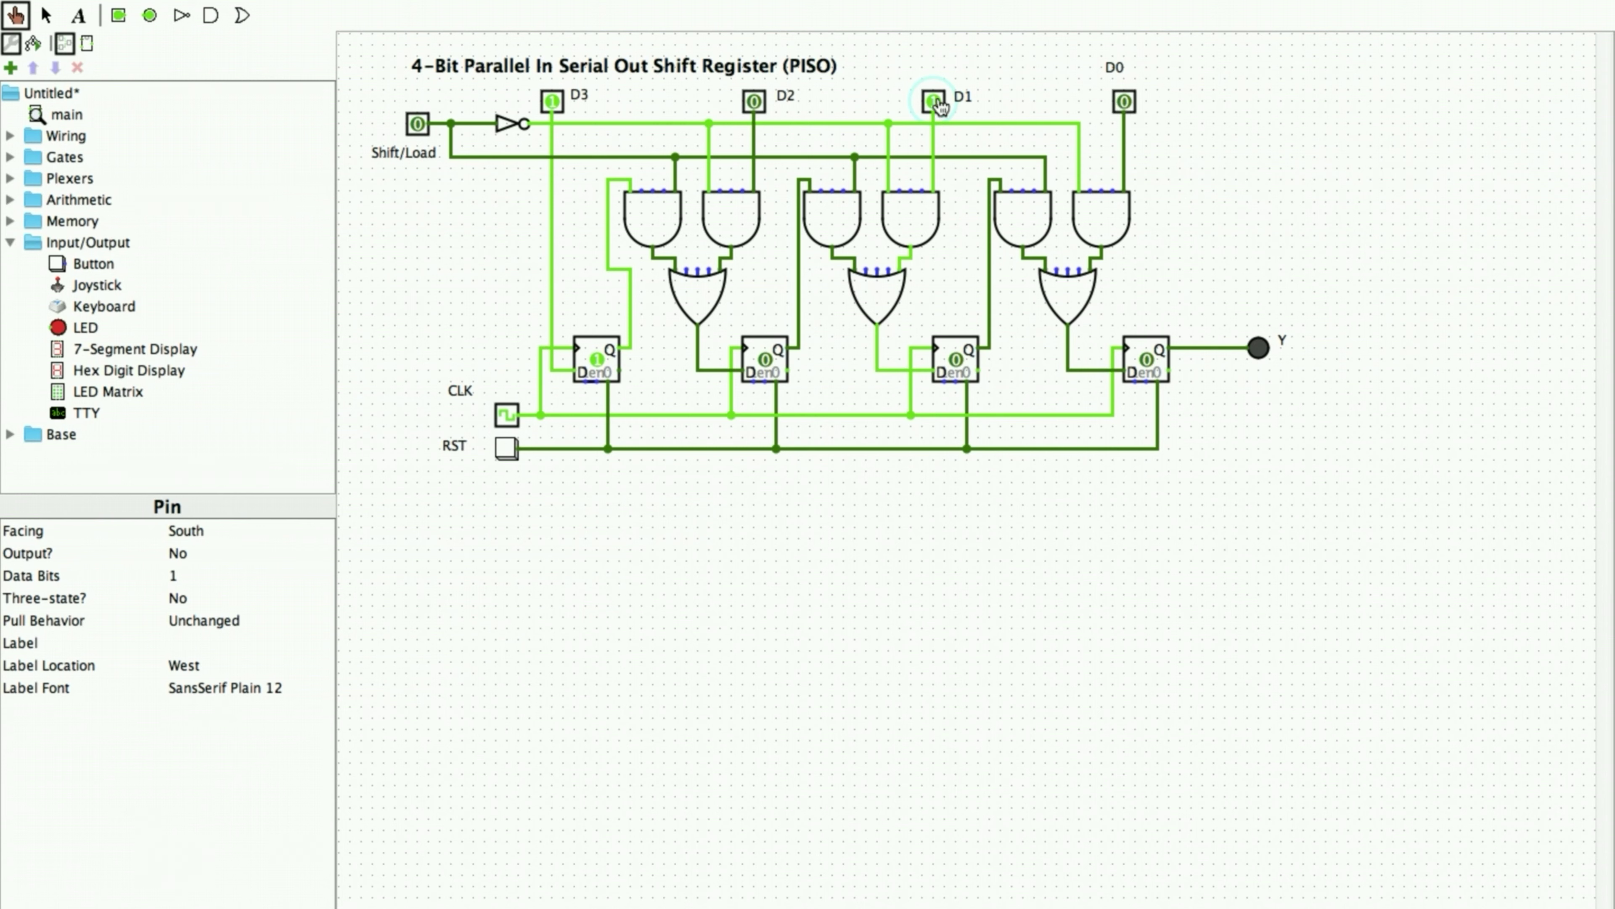
pyautogui.click(504, 418)
pyautogui.click(504, 419)
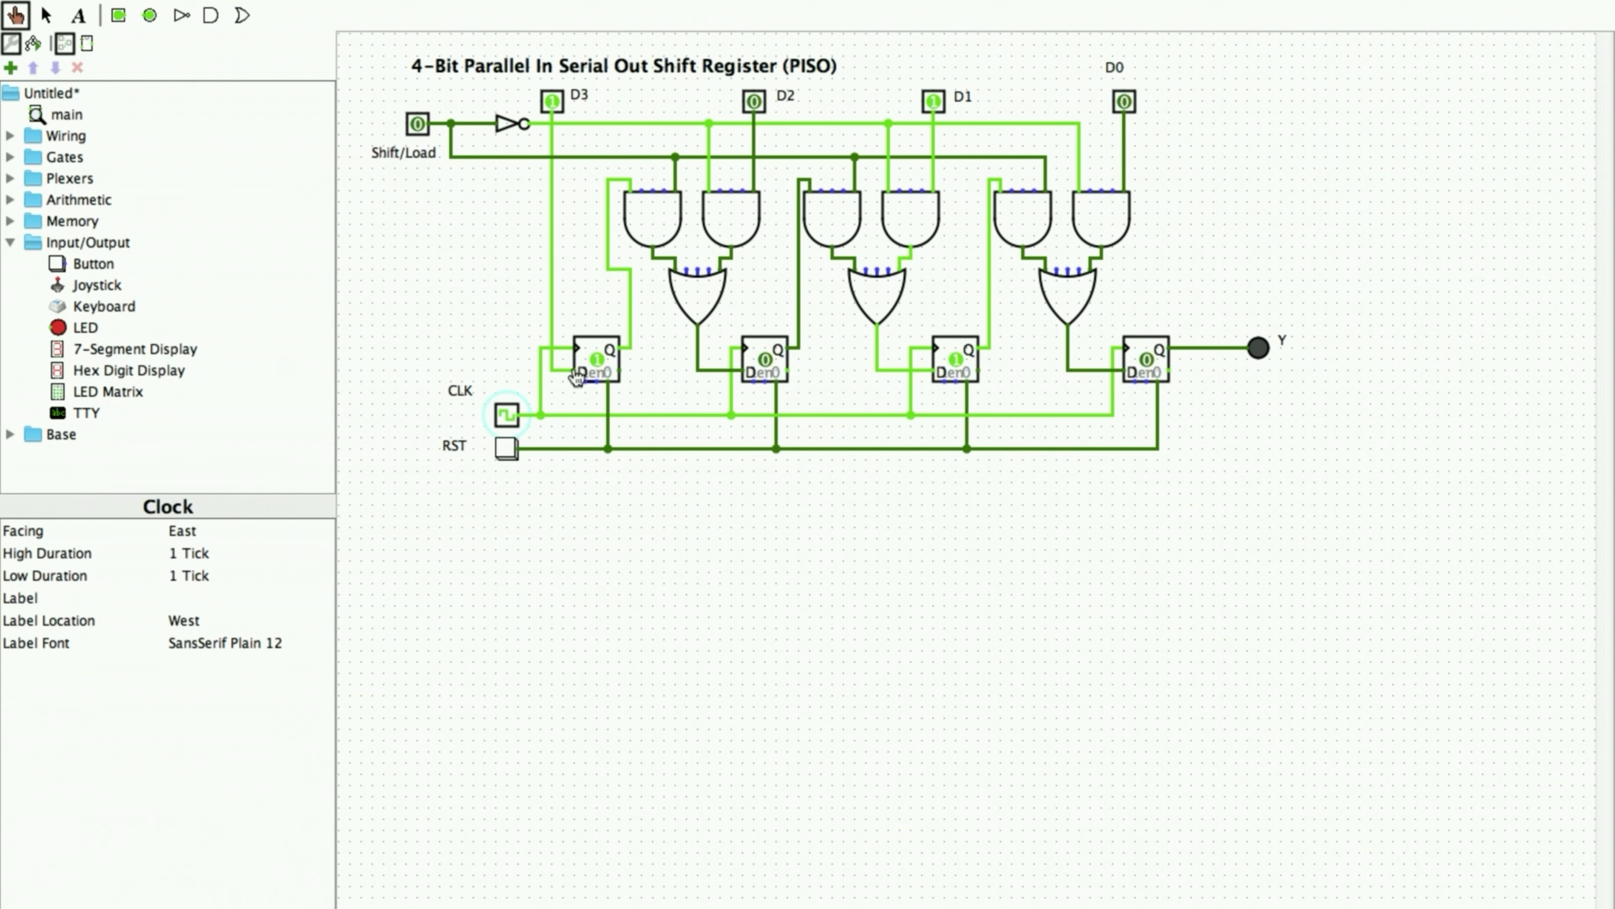
# Step: Set the Shift/Load pin to 1 and pulse CLK three times to shift the loaded bits out to Y
pyautogui.click(418, 123)
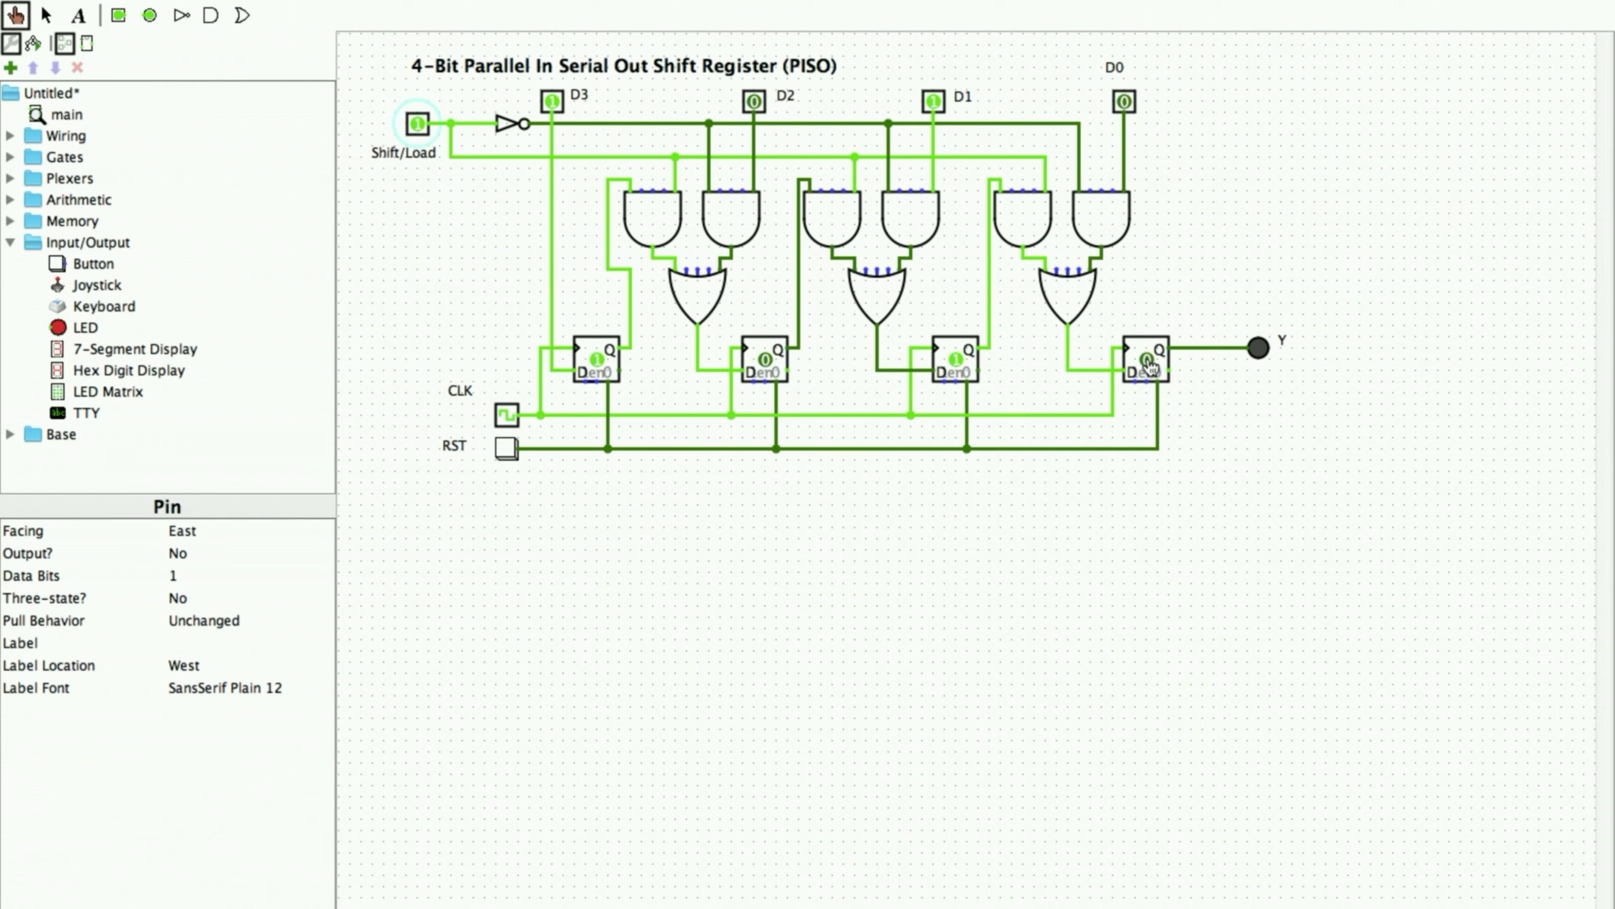
pyautogui.click(507, 414)
pyautogui.click(507, 415)
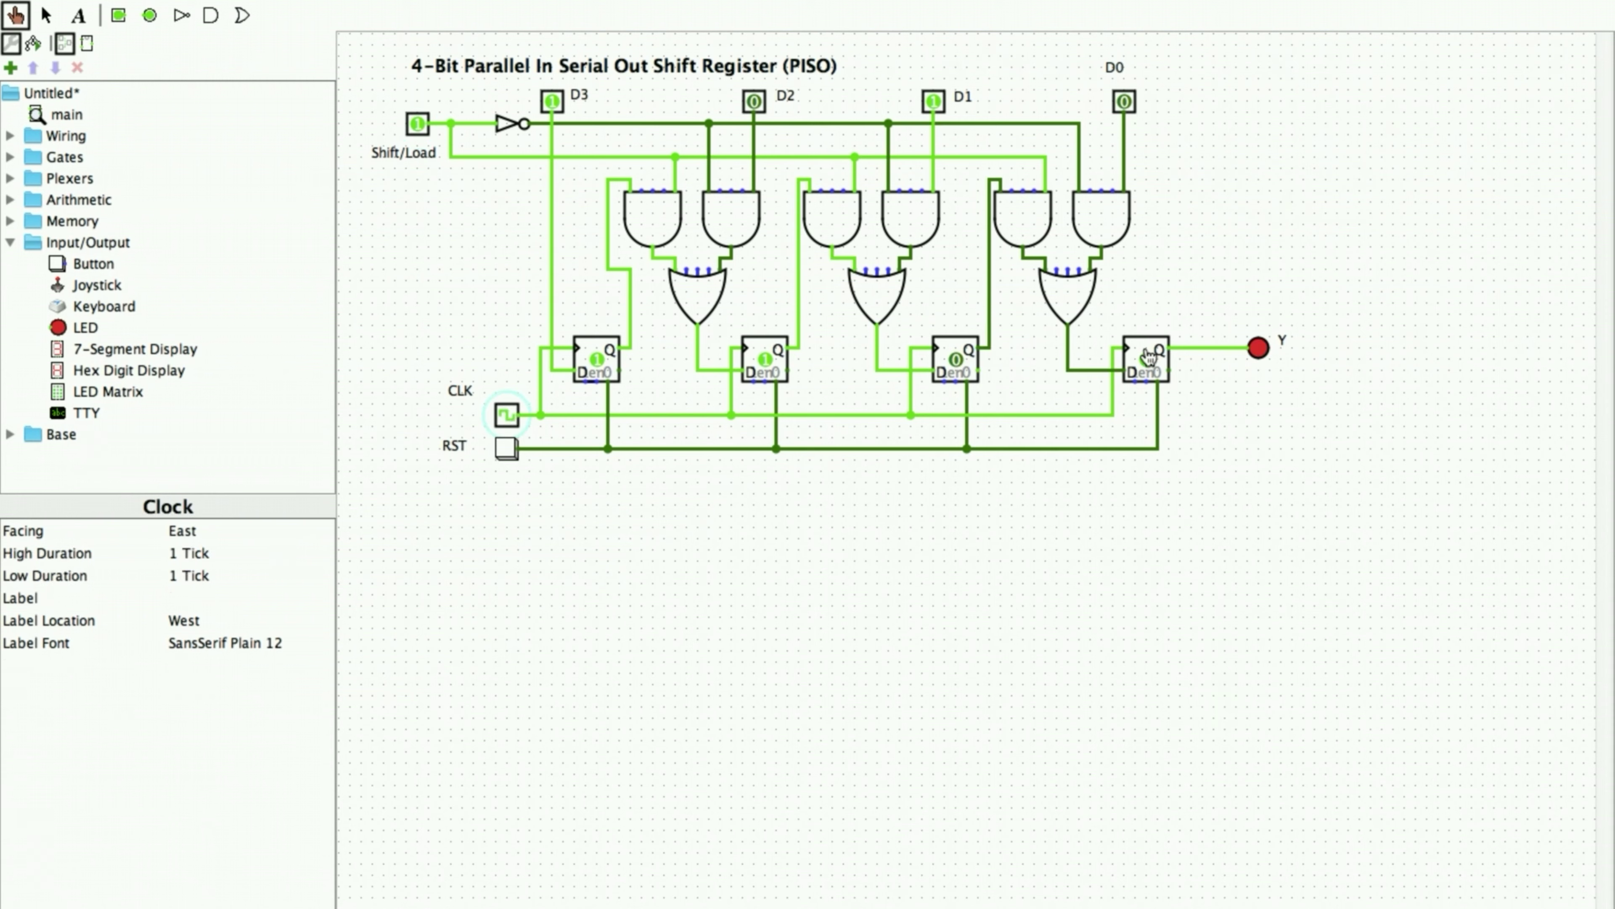
pyautogui.click(507, 415)
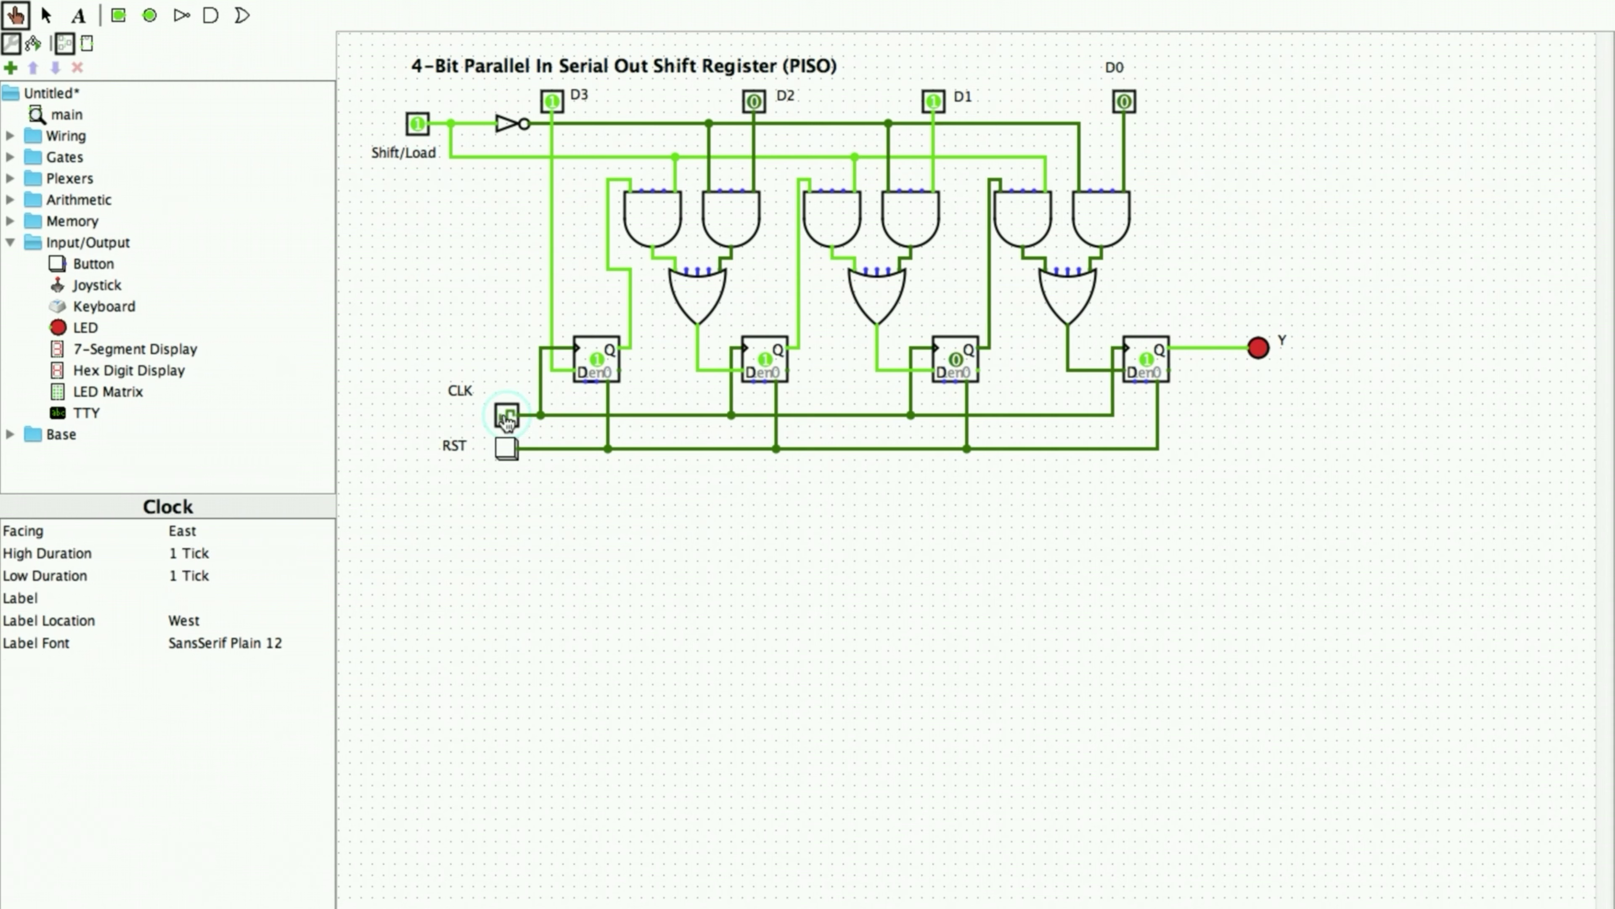
pyautogui.click(507, 415)
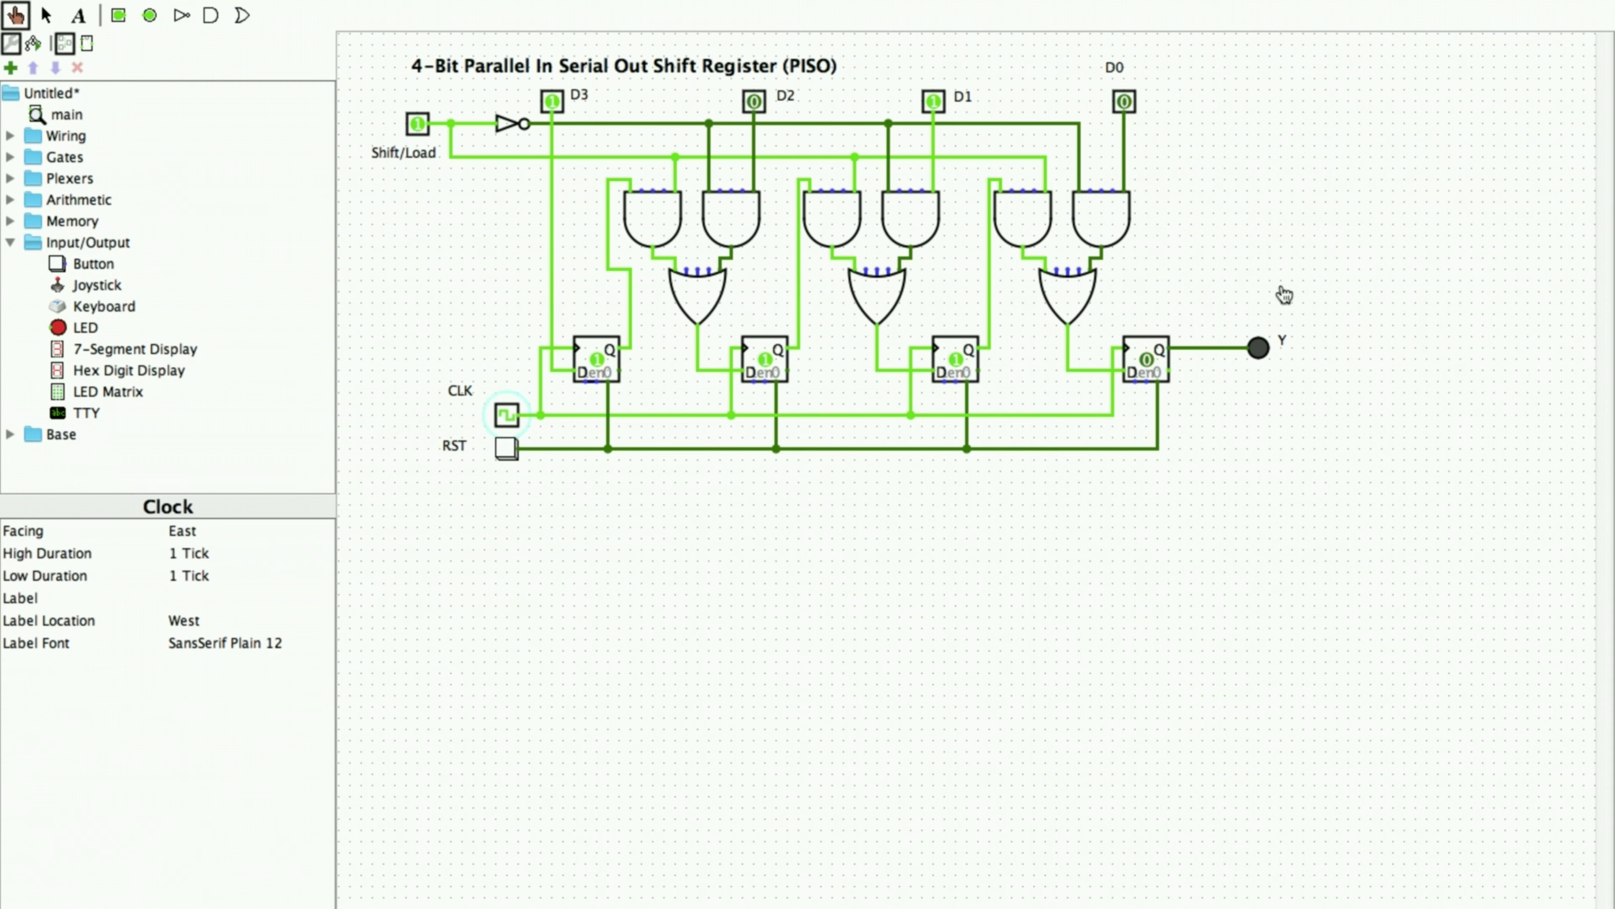
pyautogui.click(507, 417)
pyautogui.click(507, 417)
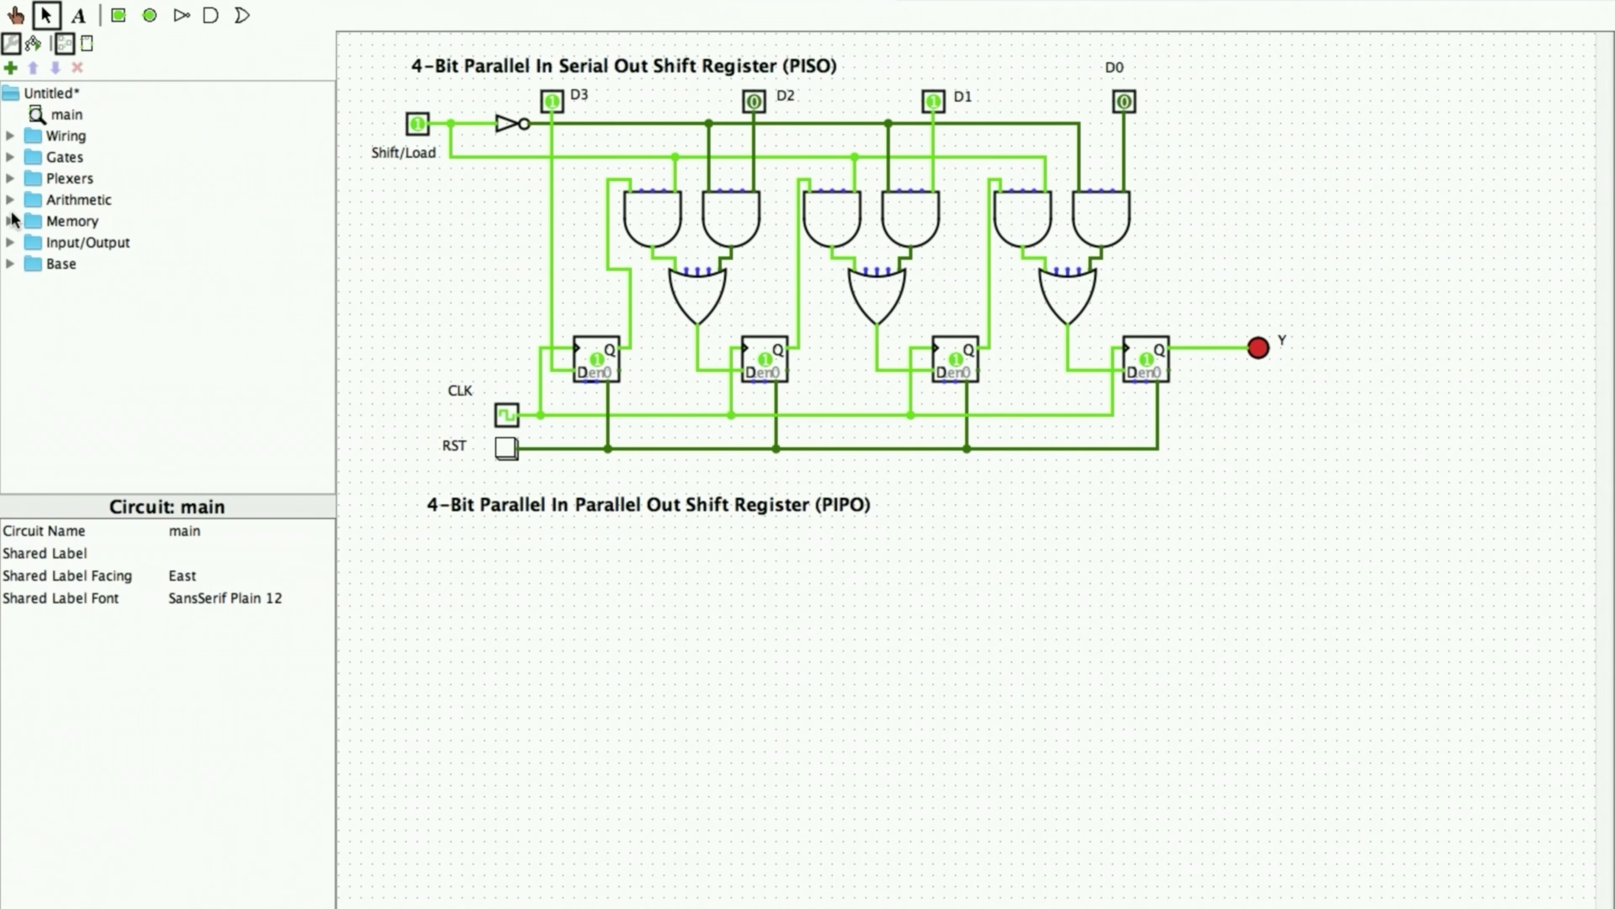
# Step: Place four D Flip-Flops in a row below the Parallel In Parallel Out (PIPO) title
pyautogui.click(10, 221)
pyautogui.click(108, 242)
pyautogui.click(616, 651)
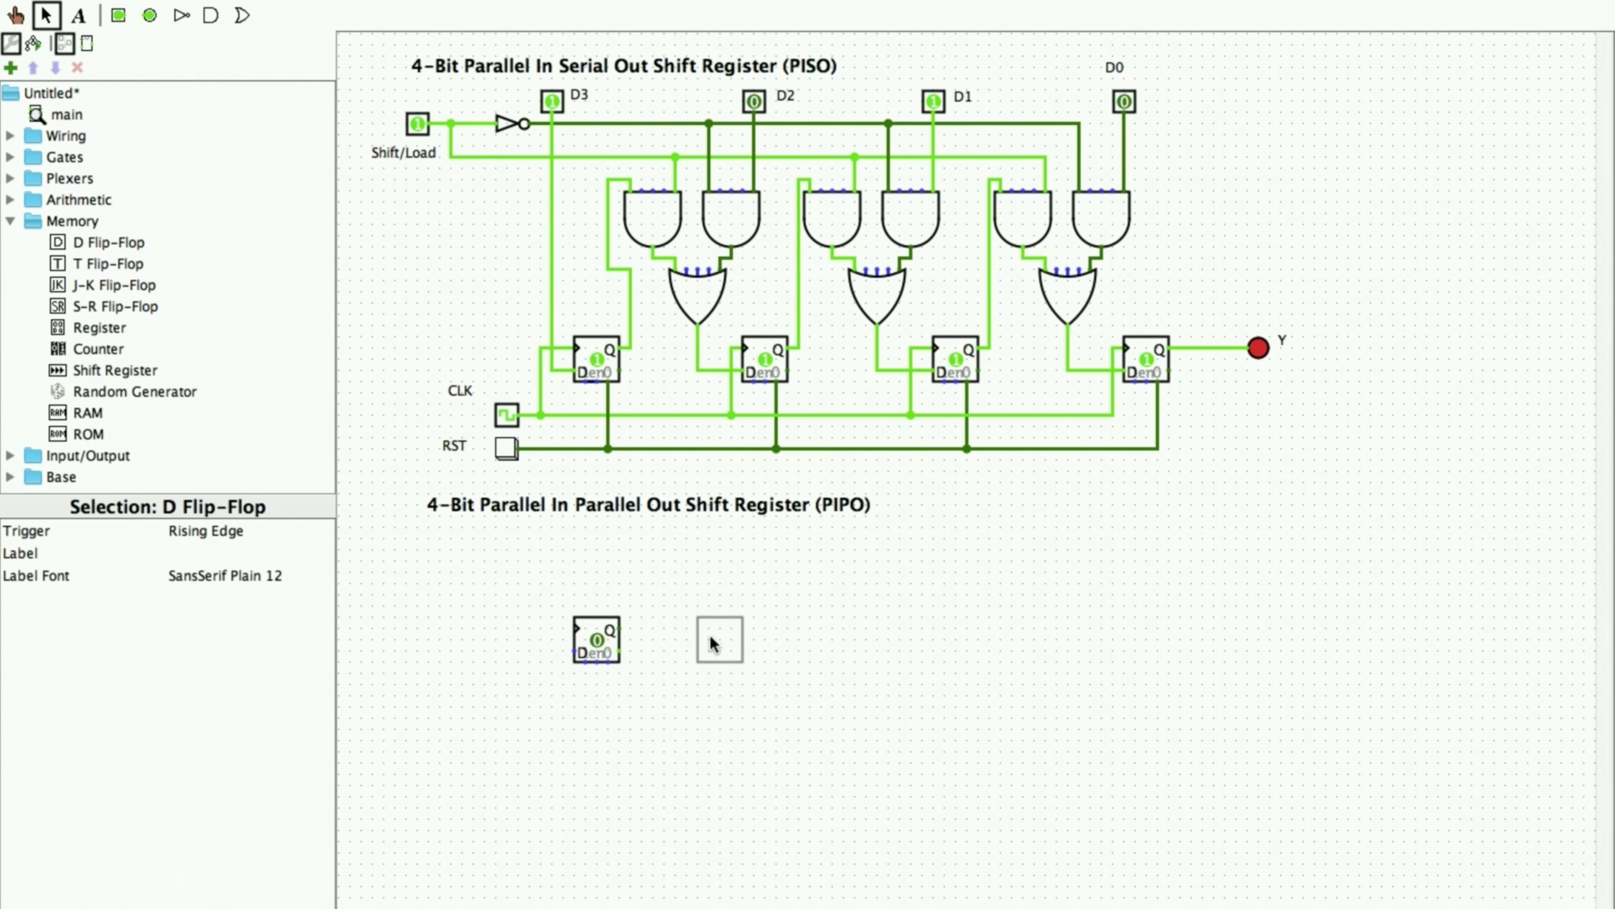
pyautogui.click(740, 651)
pyautogui.click(874, 651)
pyautogui.click(975, 650)
# Step: Place four south-facing input pins in a row above the PIPO flip-flops, one slightly left of each
pyautogui.click(119, 15)
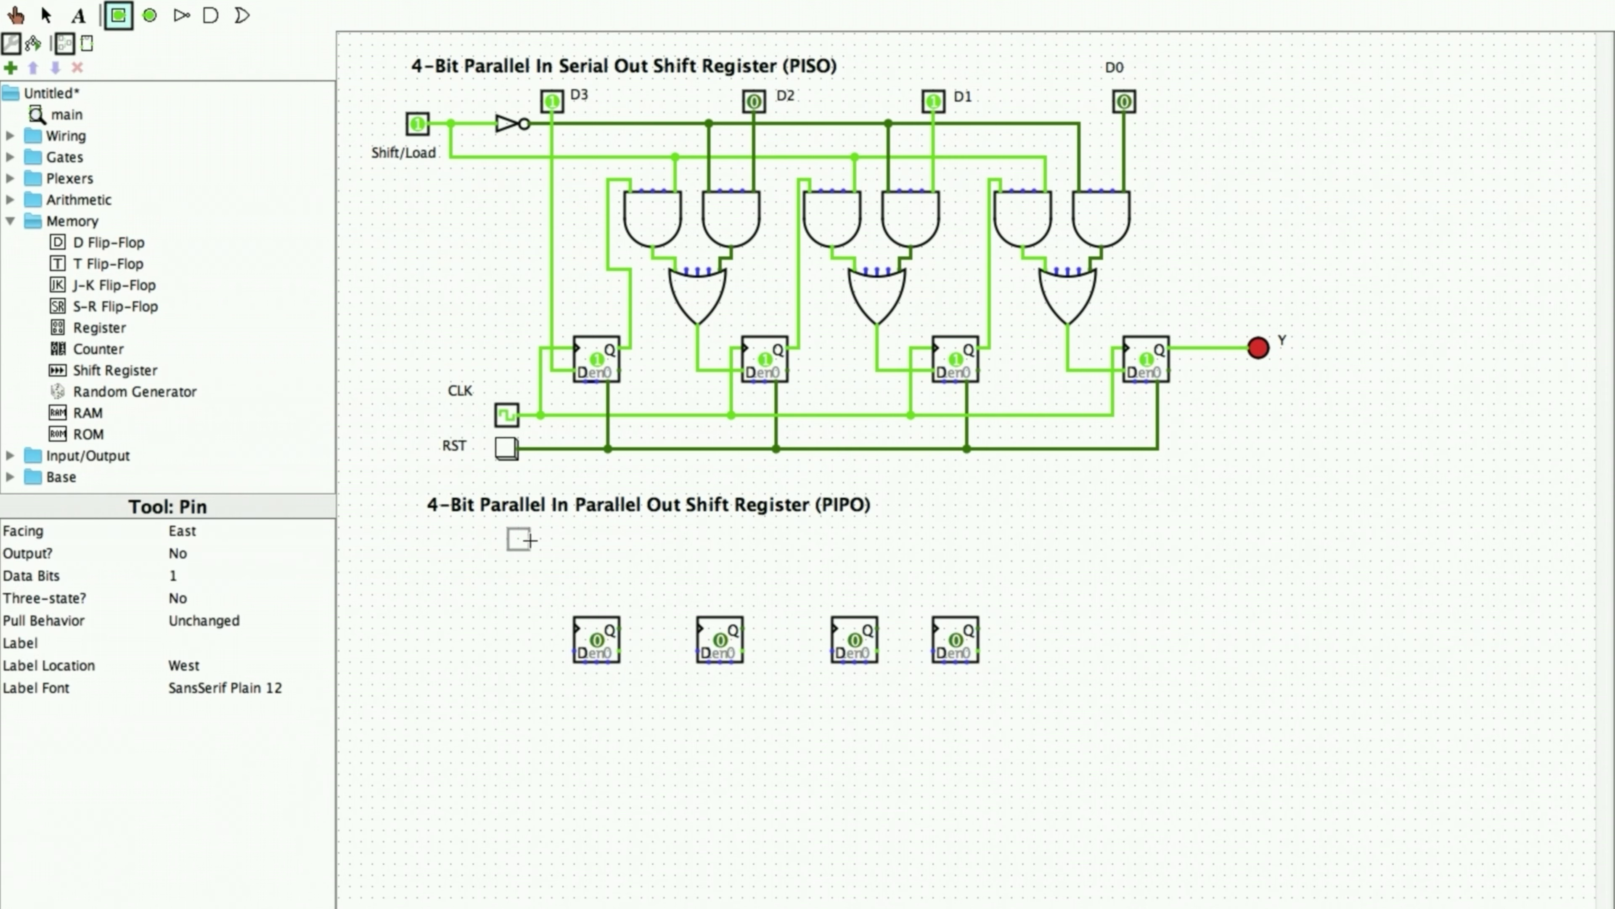
pyautogui.click(528, 571)
pyautogui.press('Down')
pyautogui.click(654, 561)
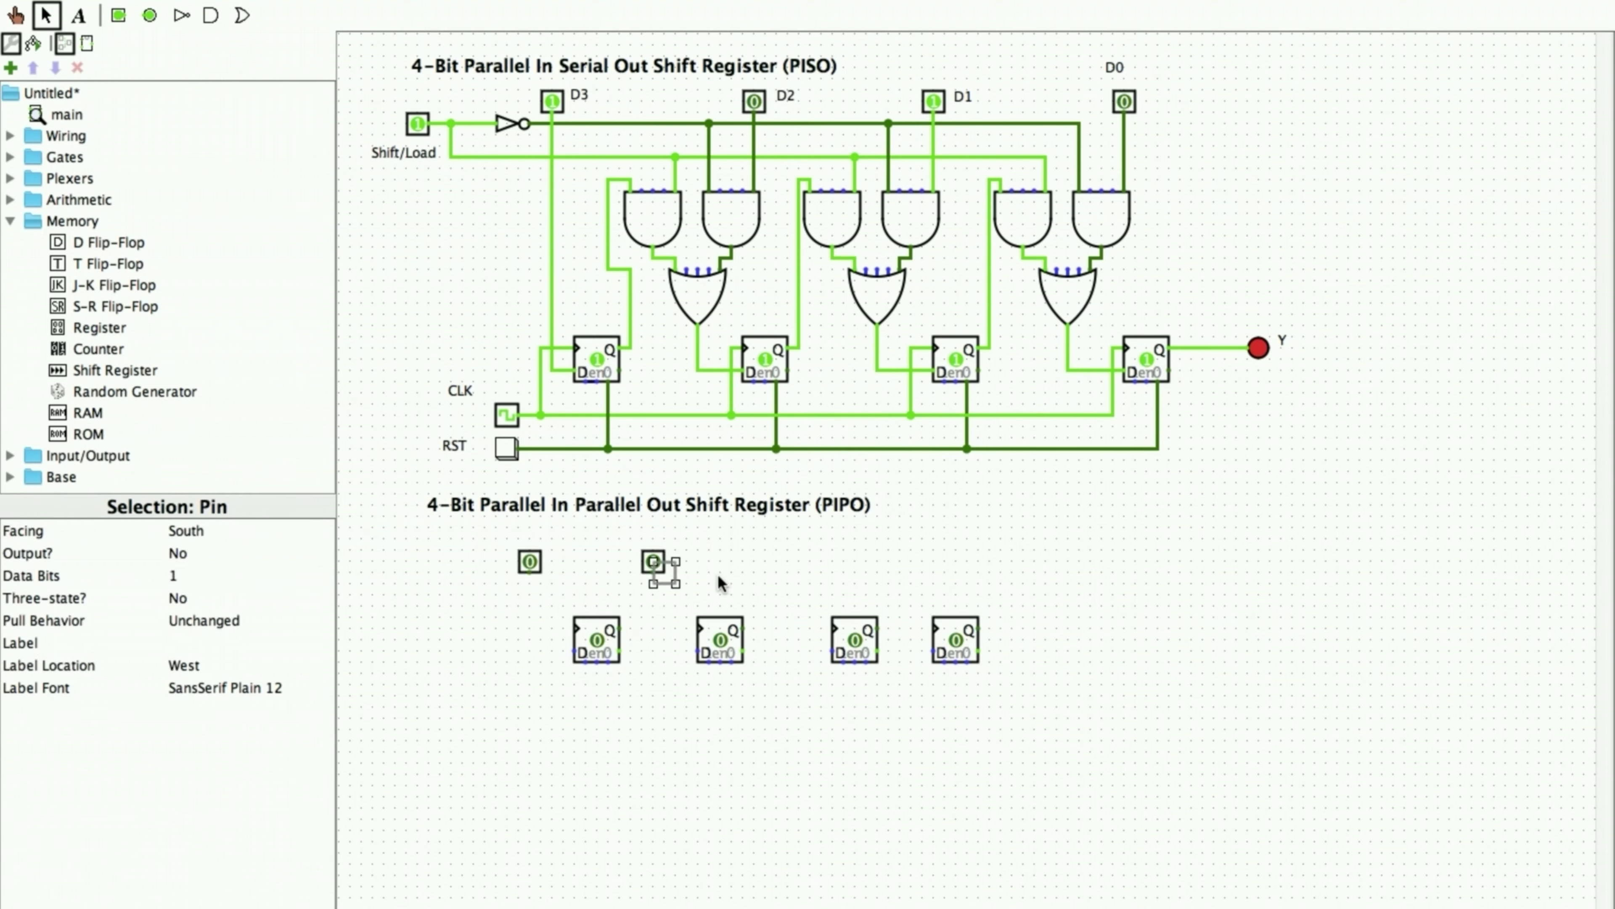
pyautogui.click(788, 561)
pyautogui.click(912, 561)
# Step: Place a Clock below and to the left of the first PIPO flip-flop
pyautogui.click(10, 221)
pyautogui.click(11, 135)
pyautogui.click(90, 264)
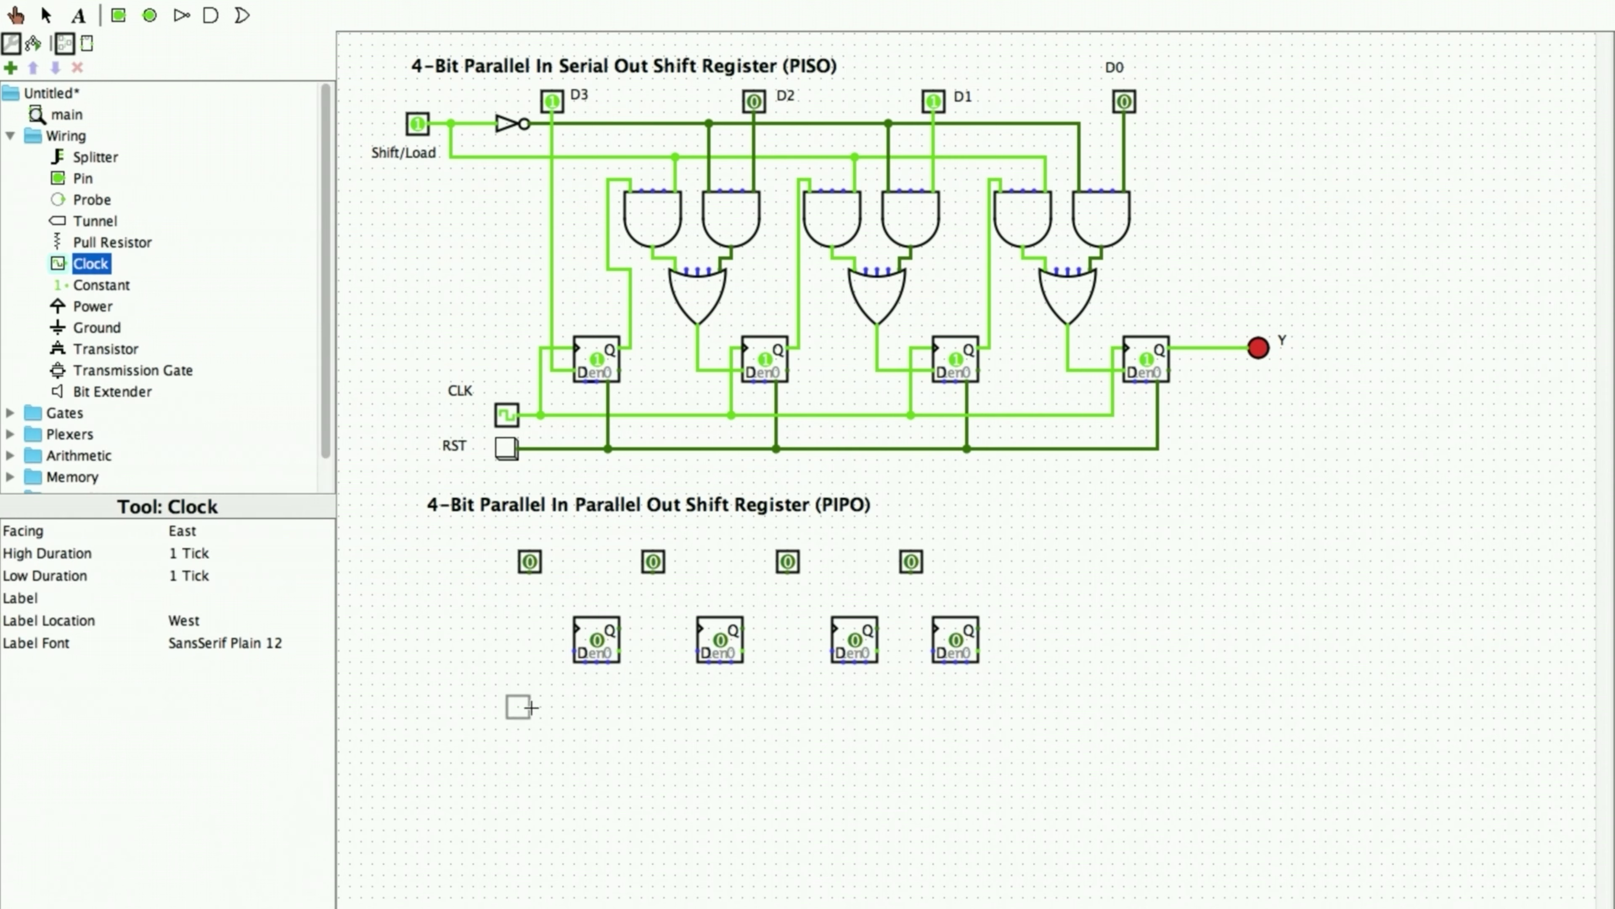
pyautogui.click(518, 707)
# Step: Place four LEDs facing North in a row below the PIPO flip-flops, one for each output
pyautogui.scroll(-5, 89, 287)
pyautogui.scroll(3, 87, 396)
pyautogui.scroll(-3, 87, 396)
pyautogui.click(85, 375)
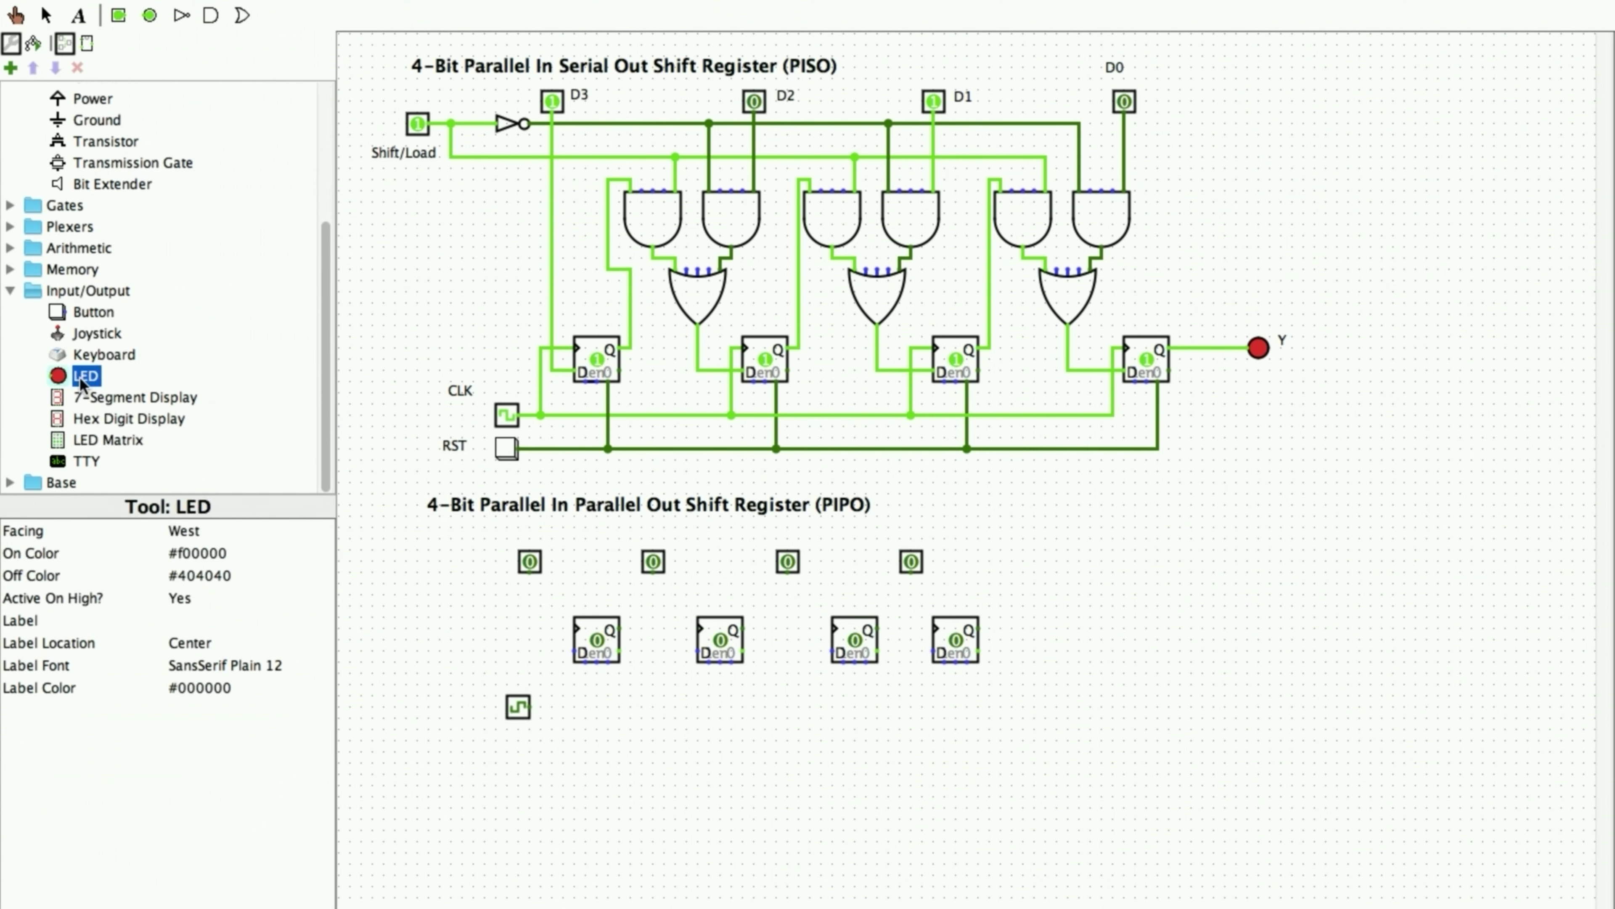
pyautogui.click(654, 717)
pyautogui.press('Down')
pyautogui.press('Up')
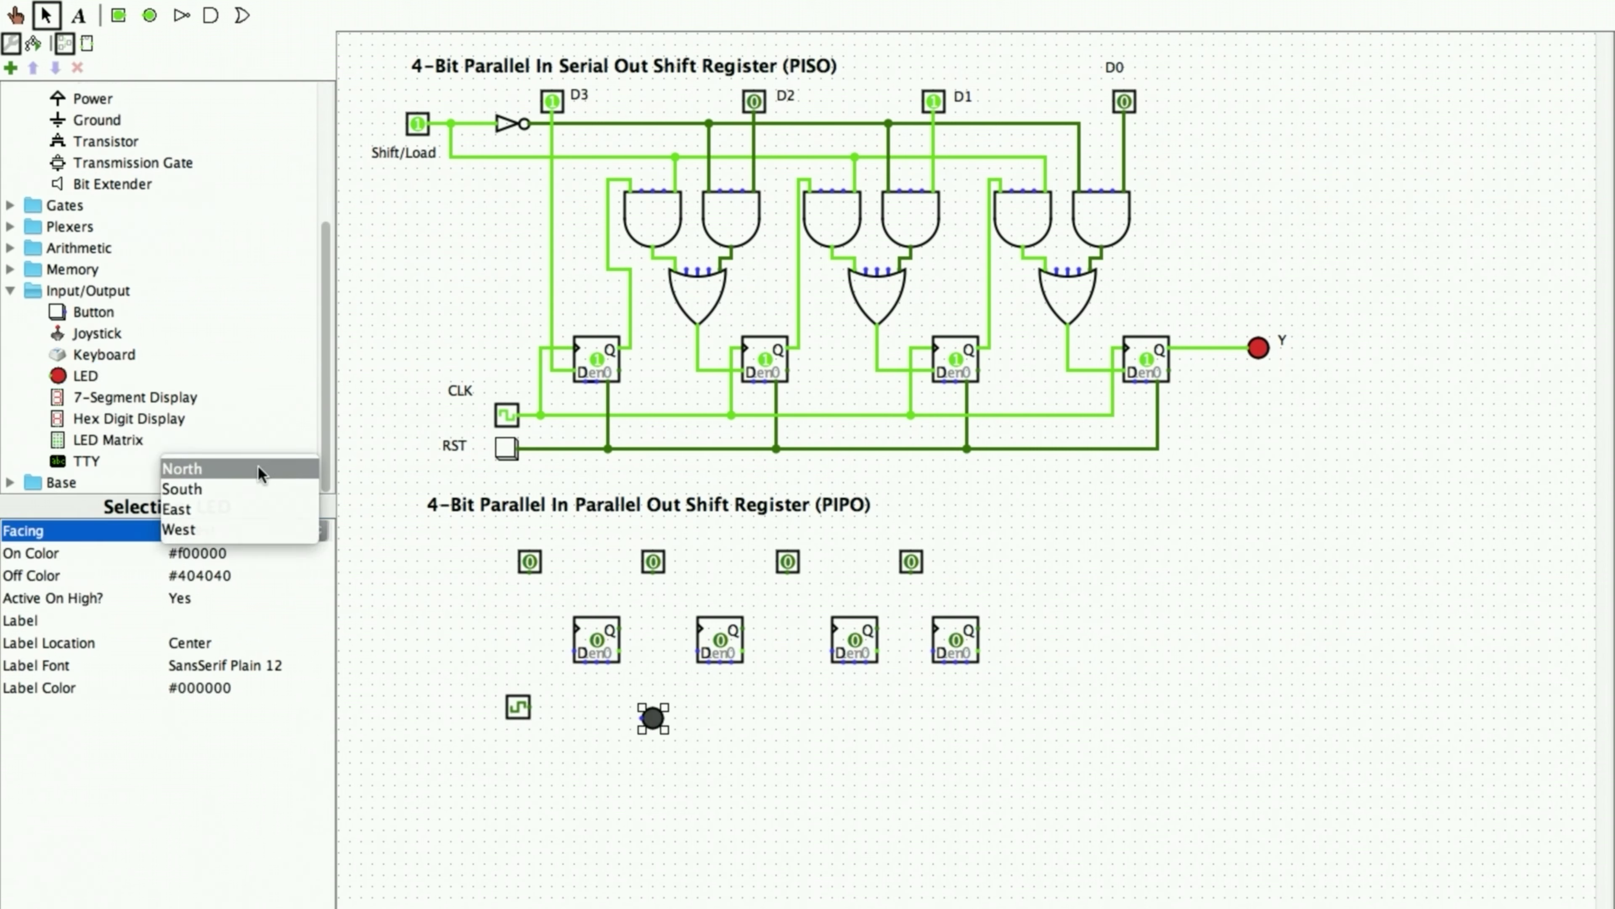
pyautogui.press('Return')
pyautogui.click(775, 718)
pyautogui.click(900, 717)
pyautogui.click(1011, 718)
# Step: Wire the Q output of each PIPO flip-flop down to its own LED
pyautogui.moveTo(979, 628); pyautogui.dragTo(1011, 710)
pyautogui.moveTo(877, 629); pyautogui.dragTo(900, 709)
pyautogui.moveTo(743, 628); pyautogui.dragTo(776, 709)
pyautogui.moveTo(620, 629); pyautogui.dragTo(641, 708)
# Step: Wire each of the four PIPO input pins to the D input of its flip-flop
pyautogui.moveTo(654, 572); pyautogui.dragTo(696, 651)
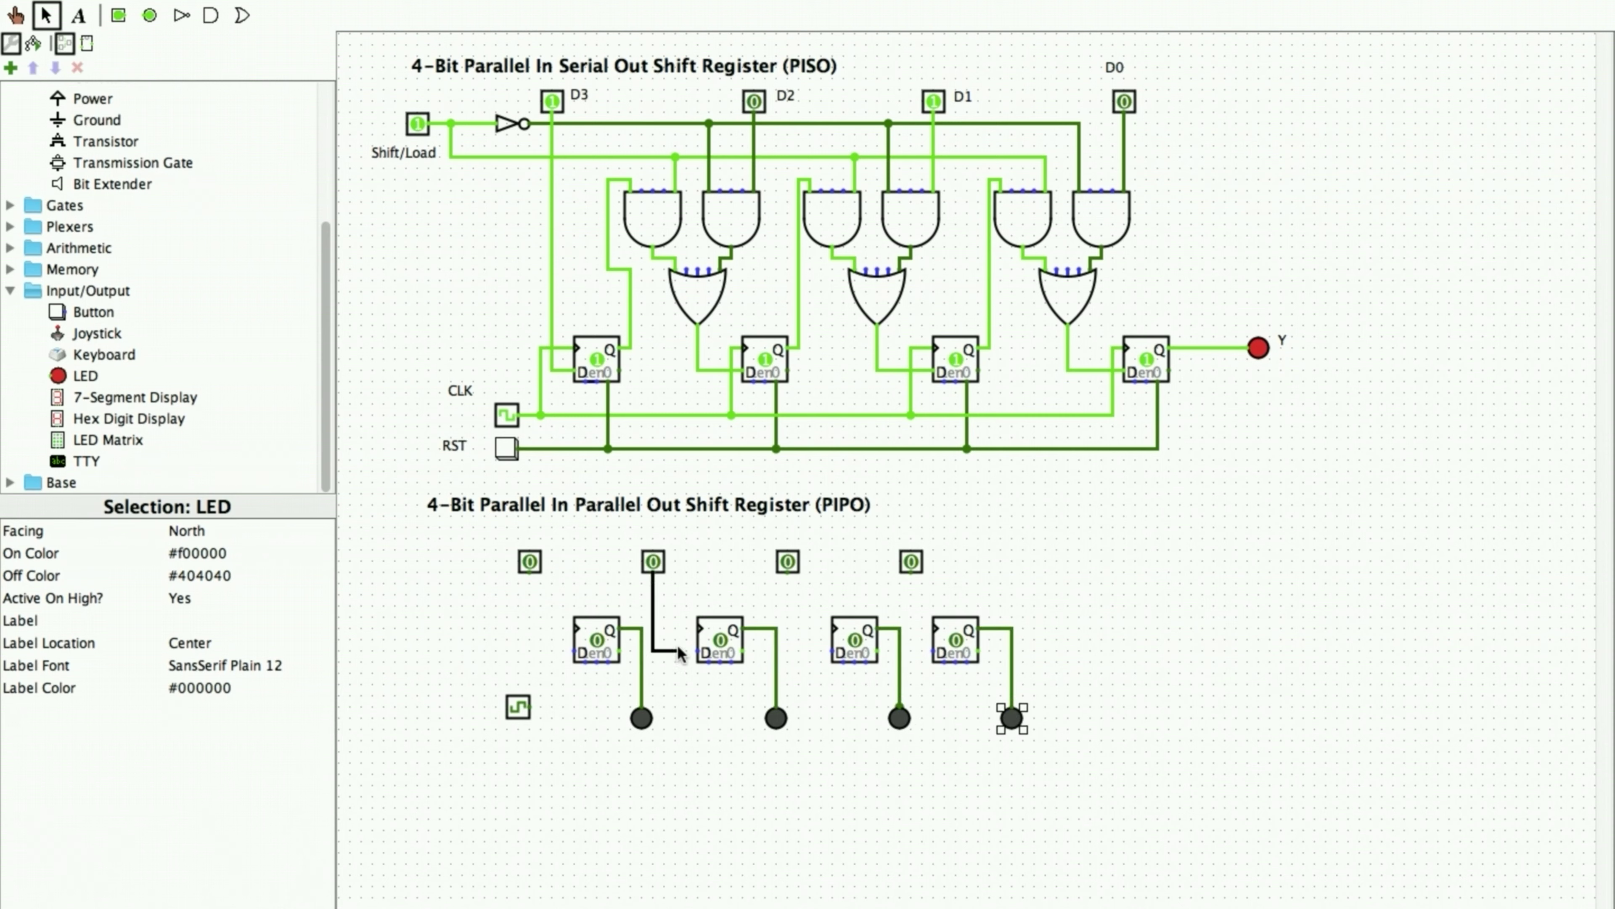
pyautogui.moveTo(787, 572); pyautogui.dragTo(831, 651)
pyautogui.moveTo(911, 573); pyautogui.dragTo(932, 651)
pyautogui.moveTo(530, 573); pyautogui.dragTo(574, 656)
# Step: Move the Clock up slightly and wire it to the clock inputs of all four PIPO flip-flops
pyautogui.moveTo(518, 707); pyautogui.dragTo(518, 684)
pyautogui.moveTo(533, 684); pyautogui.dragTo(932, 629)
pyautogui.moveTo(821, 684); pyautogui.dragTo(830, 629)
pyautogui.moveTo(685, 684); pyautogui.dragTo(697, 629)
pyautogui.moveTo(574, 629); pyautogui.dragTo(563, 684)
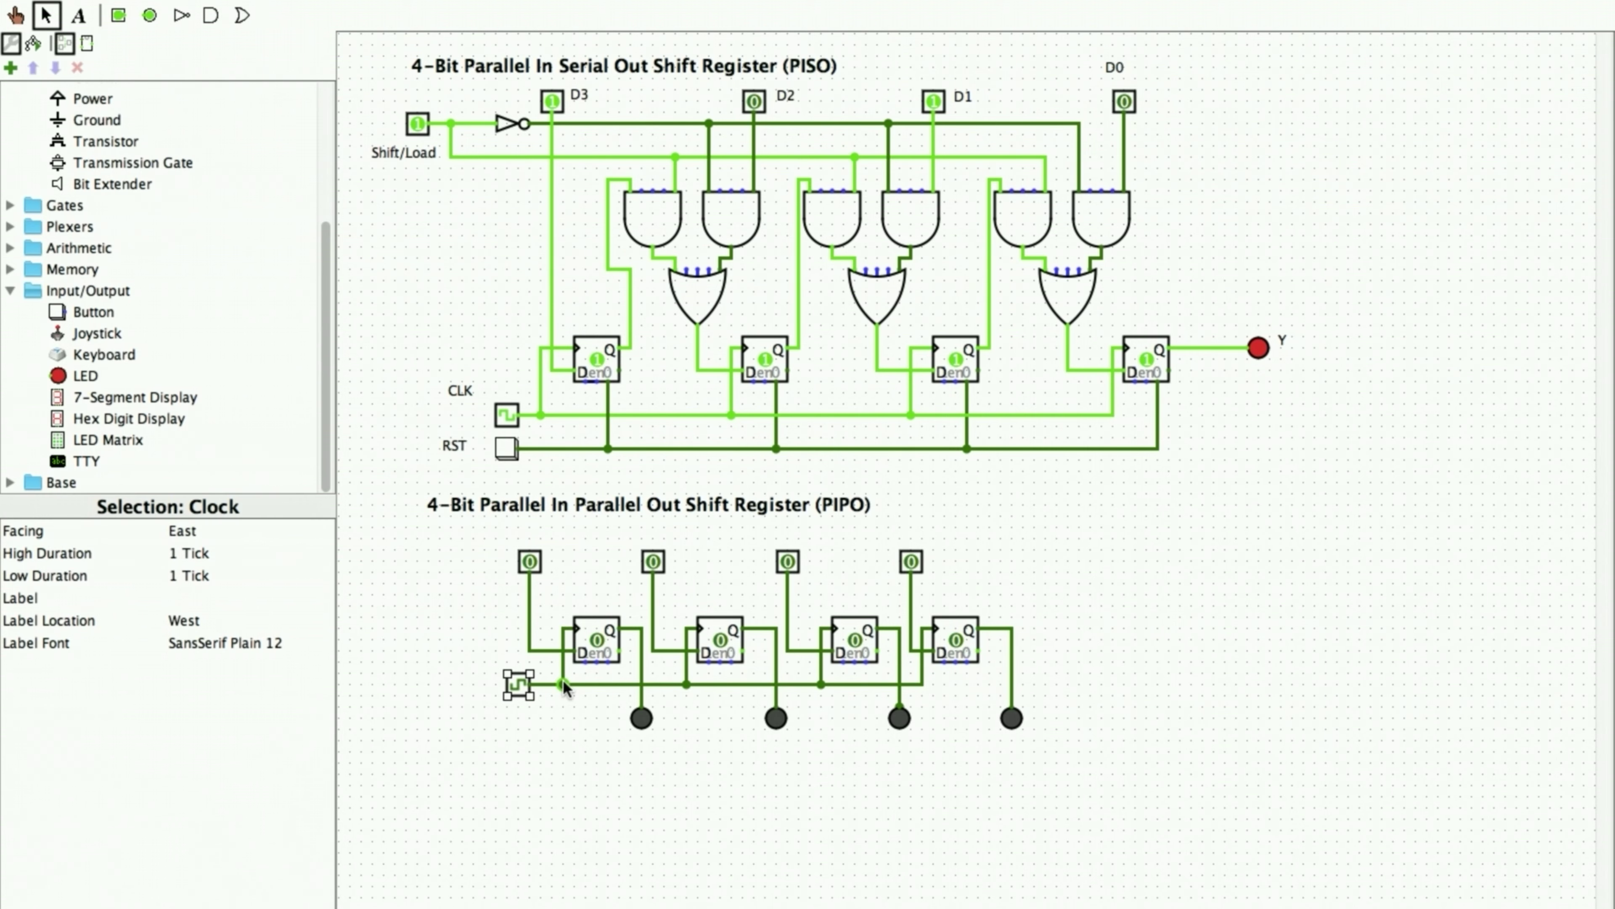
pyautogui.click(479, 568)
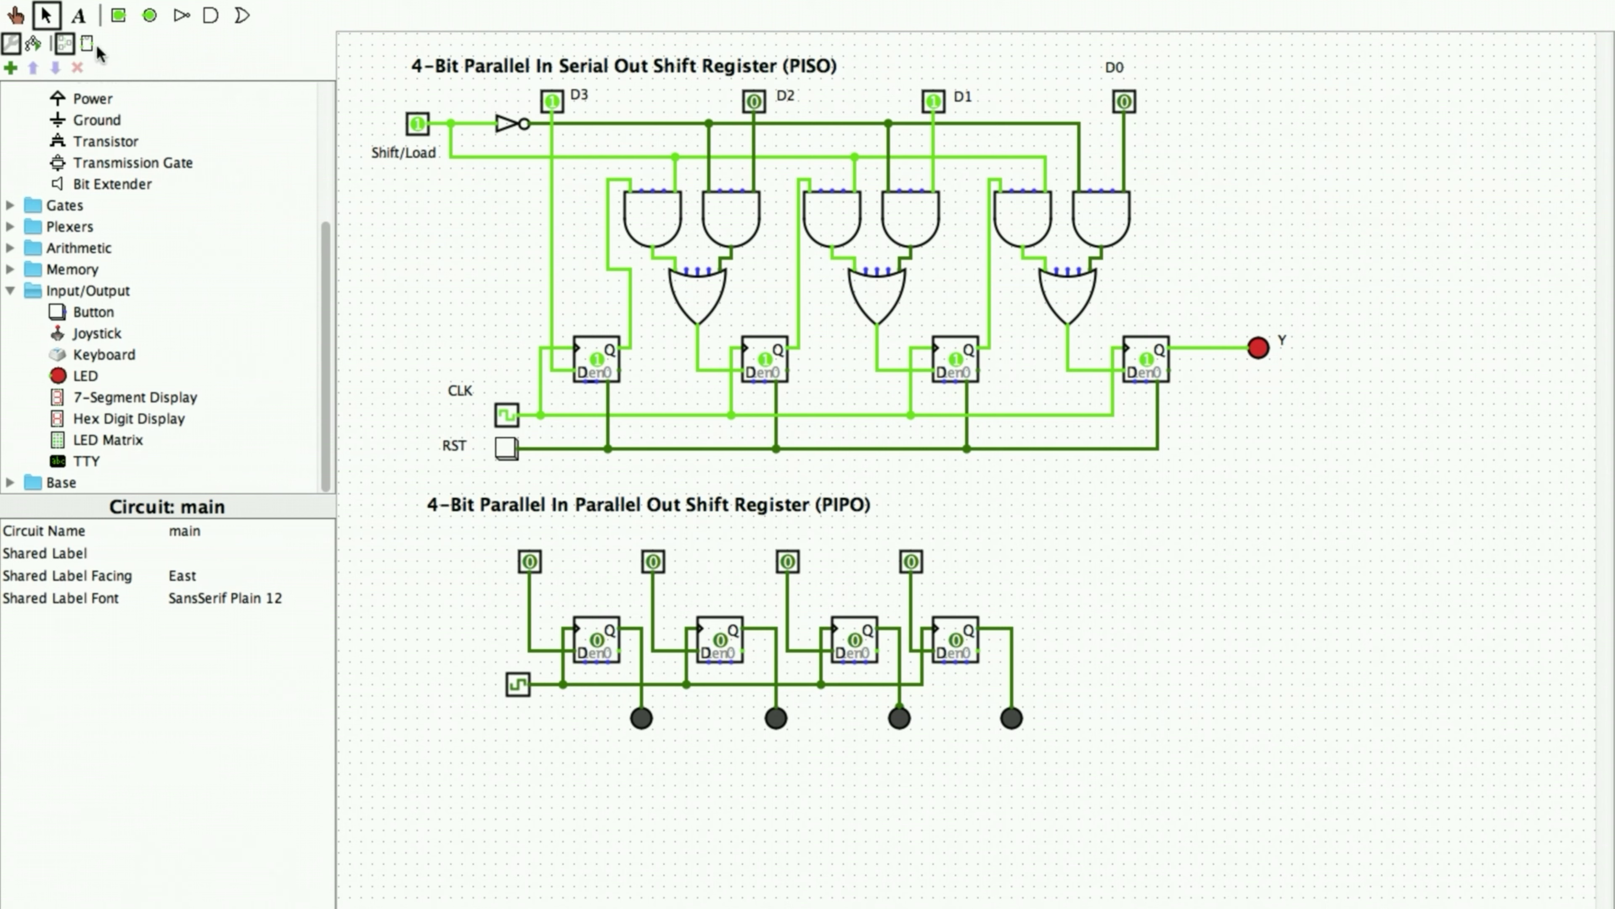
# Step: Set the first and third PIPO input pins to 1 and toggle the Clock high to load the parallel data
pyautogui.click(19, 23)
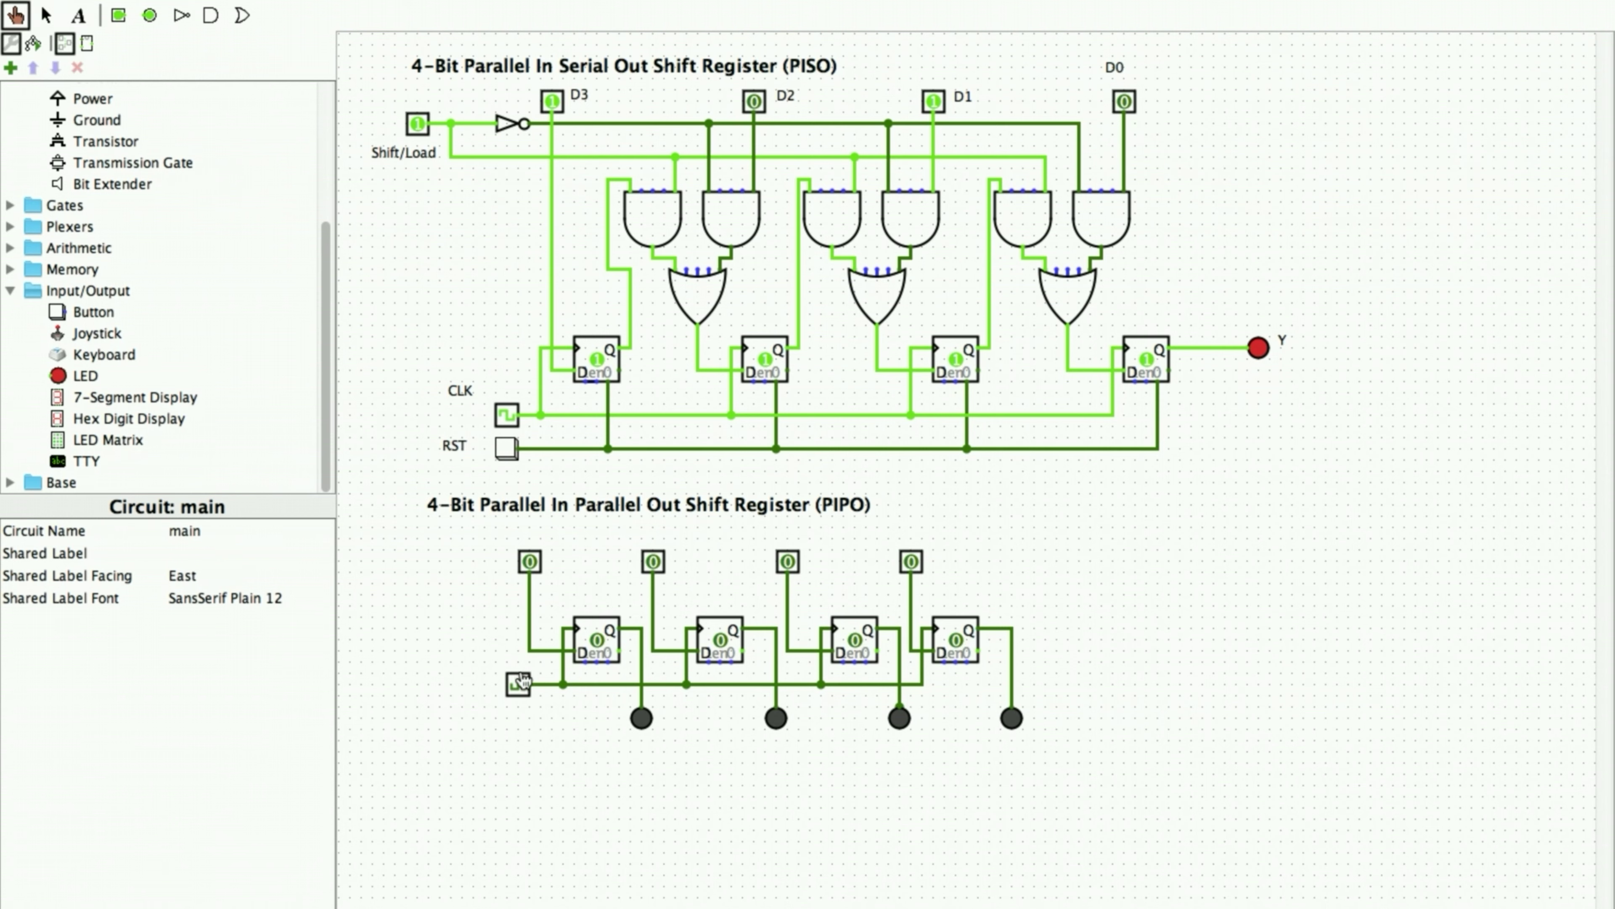
pyautogui.click(531, 561)
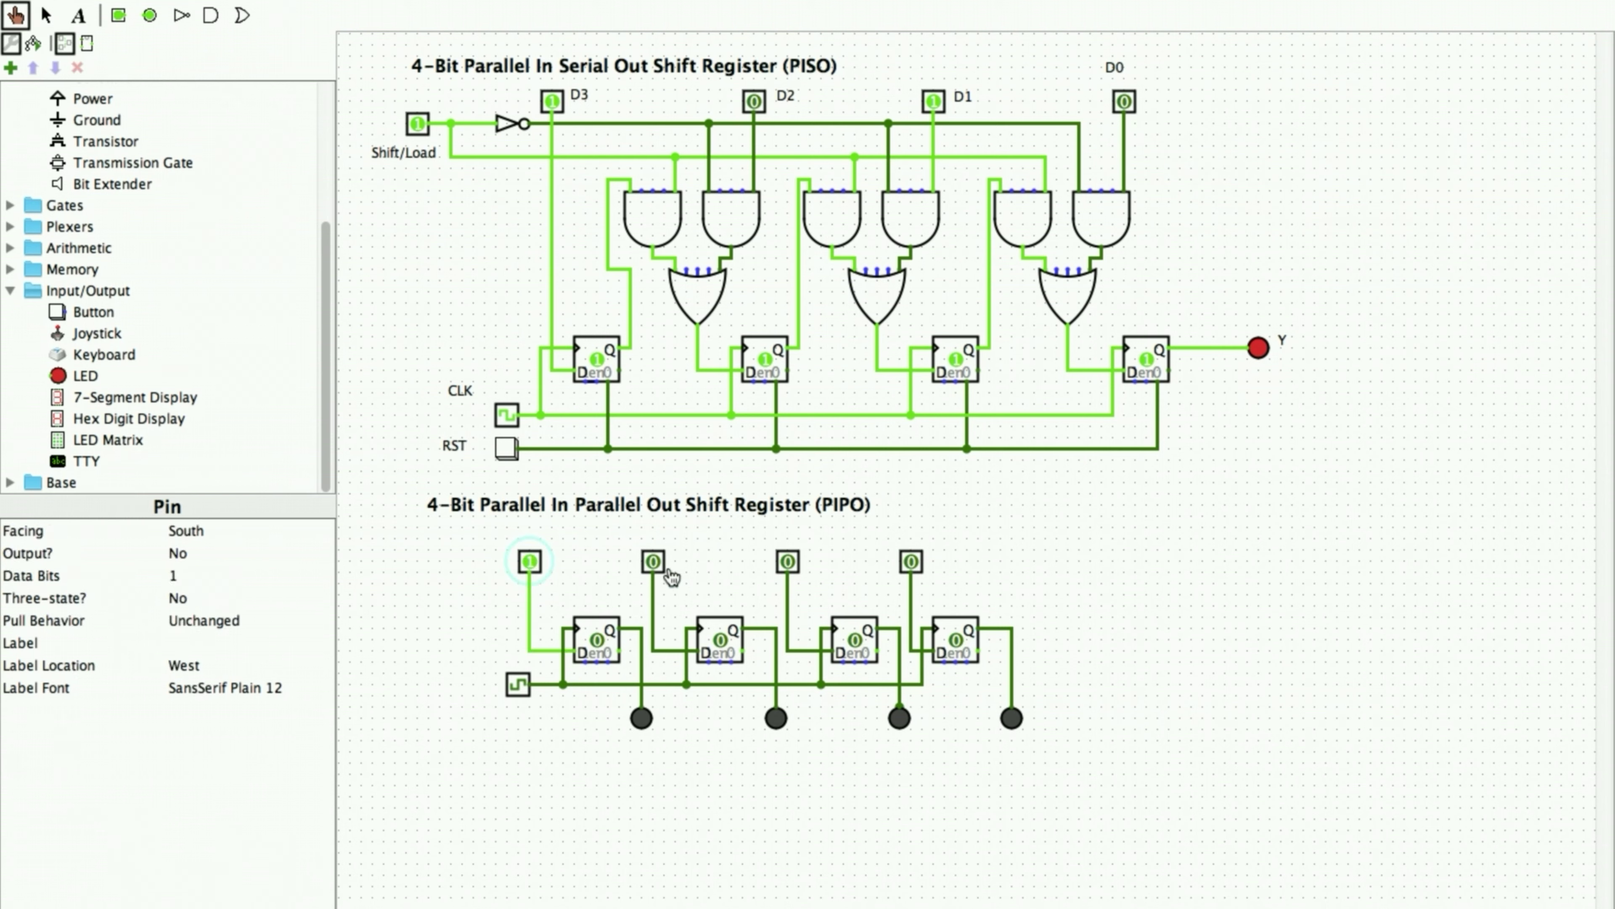
pyautogui.click(788, 561)
pyautogui.click(516, 685)
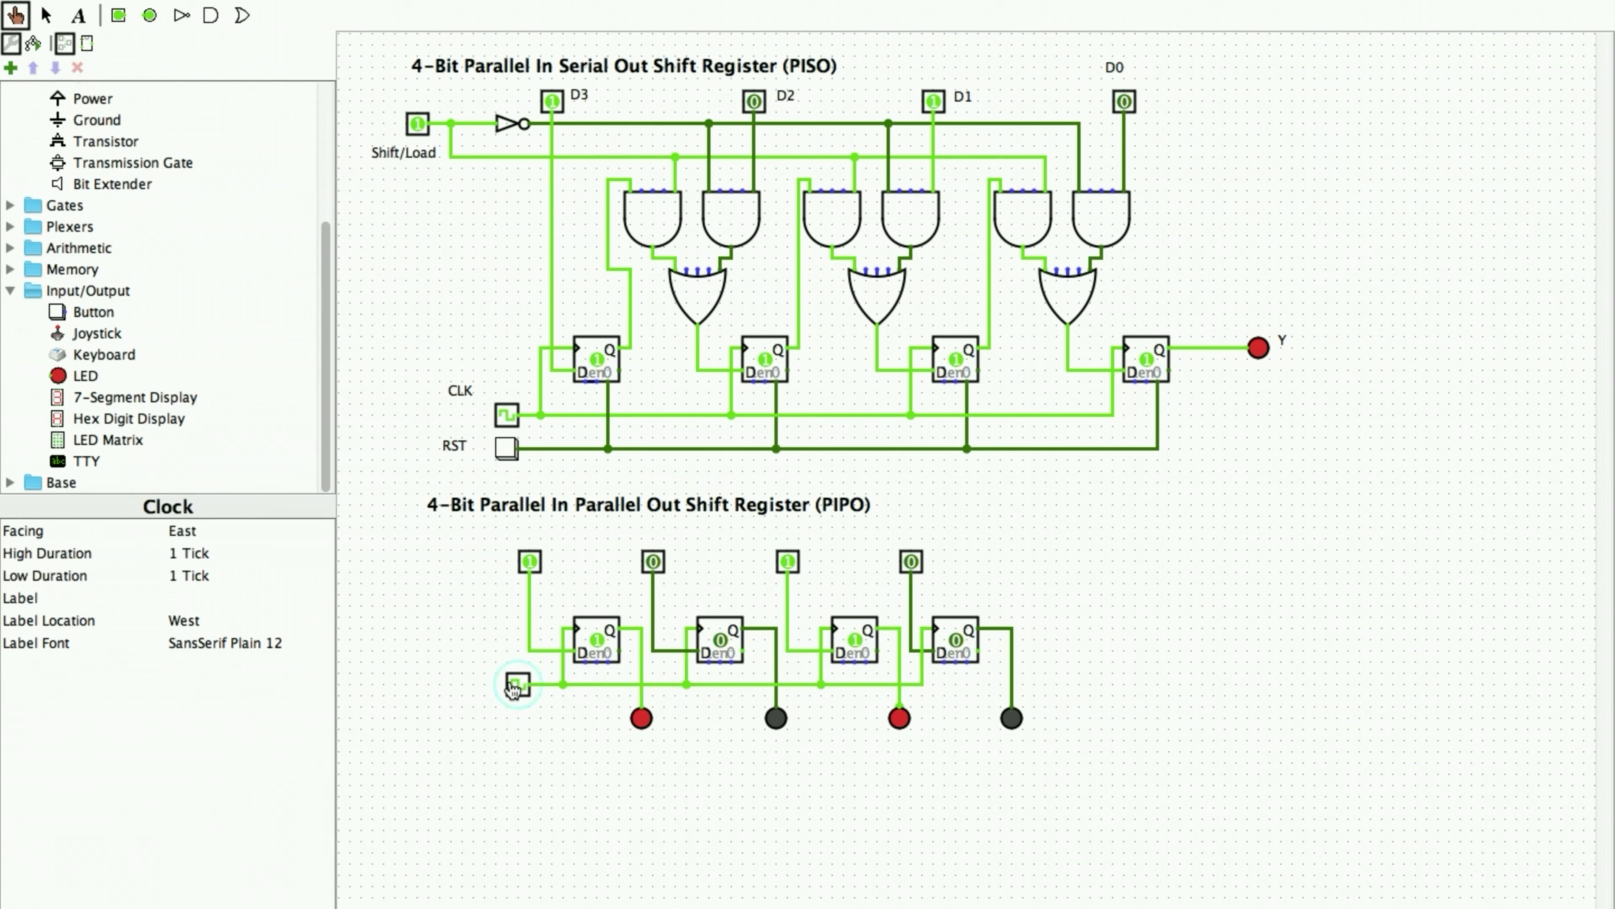